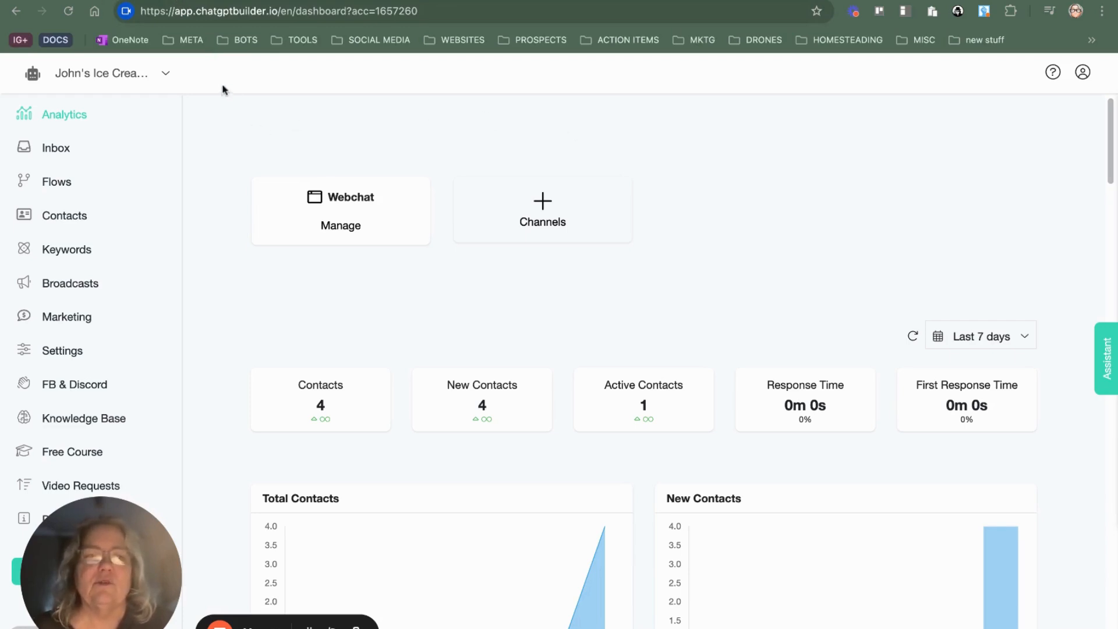
Step: Create a new Webchat account with the chatbot name "Ice Cream Shop"
left_click(166, 76)
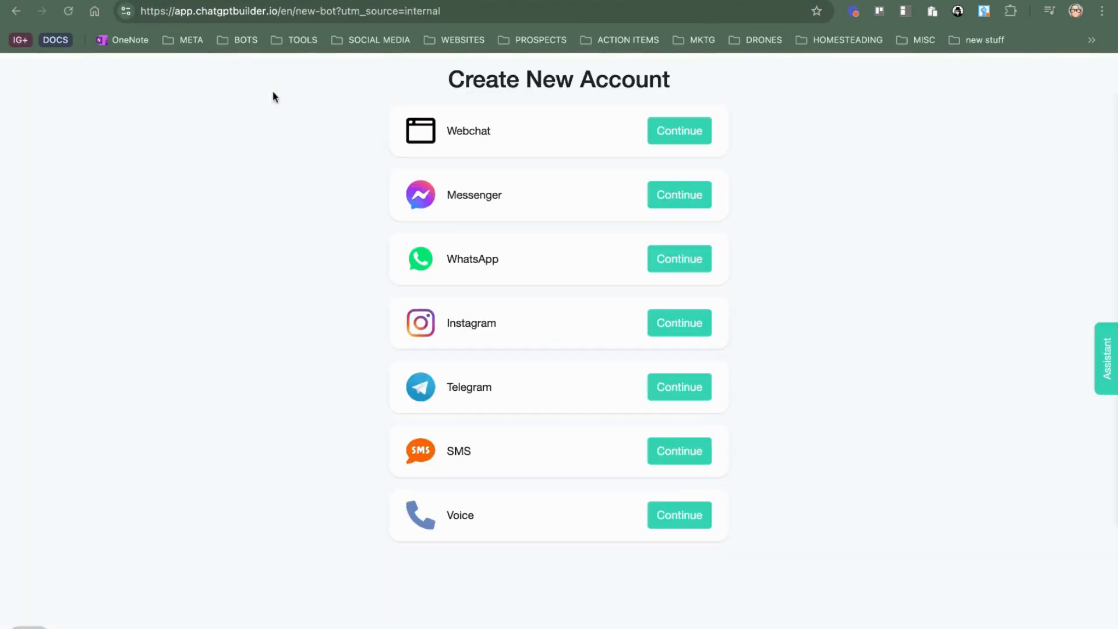
left_click(689, 134)
left_click(501, 202)
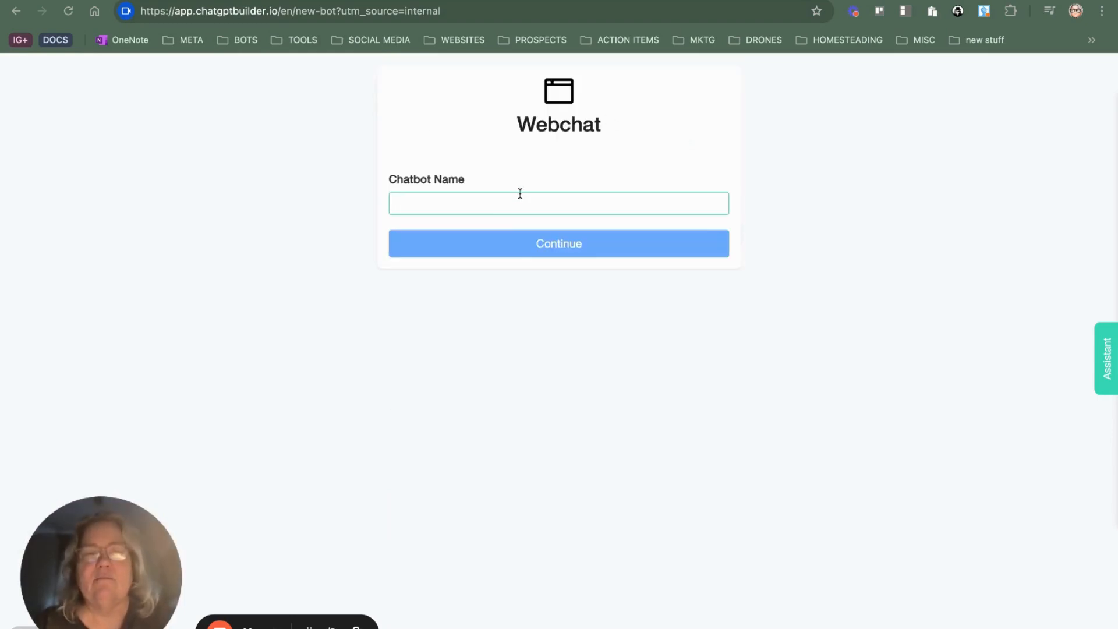
type("Ice Cream Shop")
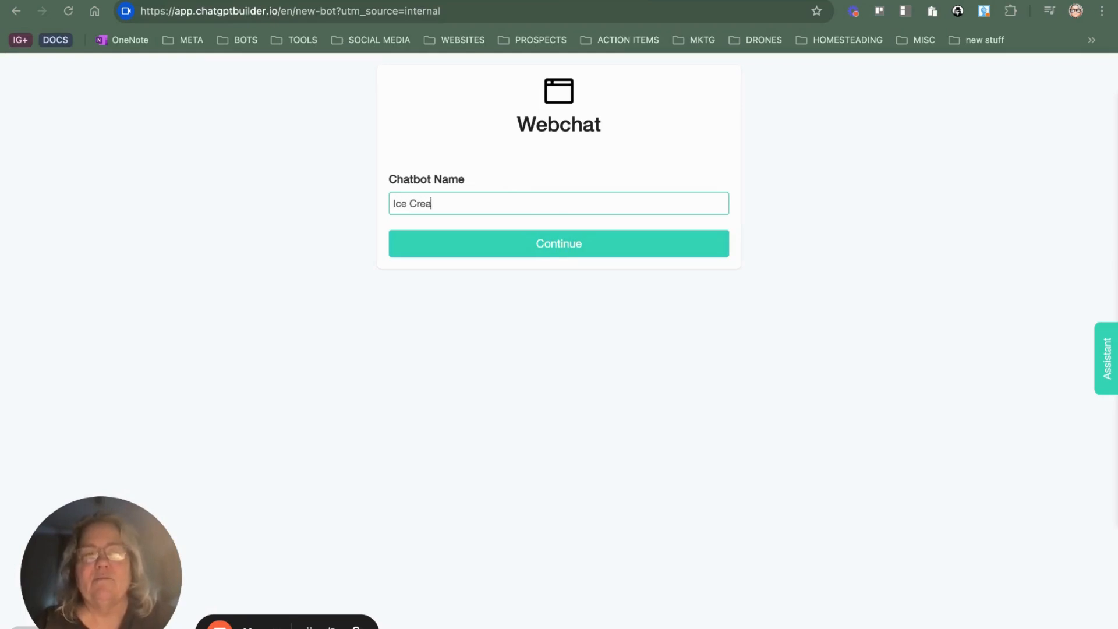
left_click(608, 256)
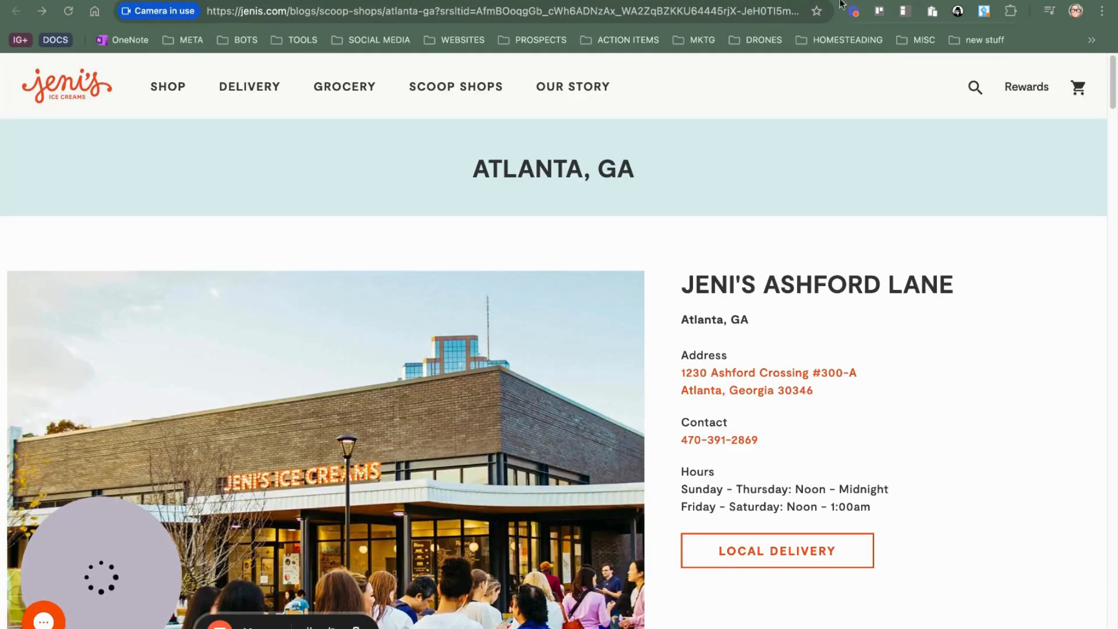
Step: Examine Jeni's Atlanta shop page and the Roll It Up home and Contact Us pages for how customers can get in touch
scroll(474, 157, "down", 3)
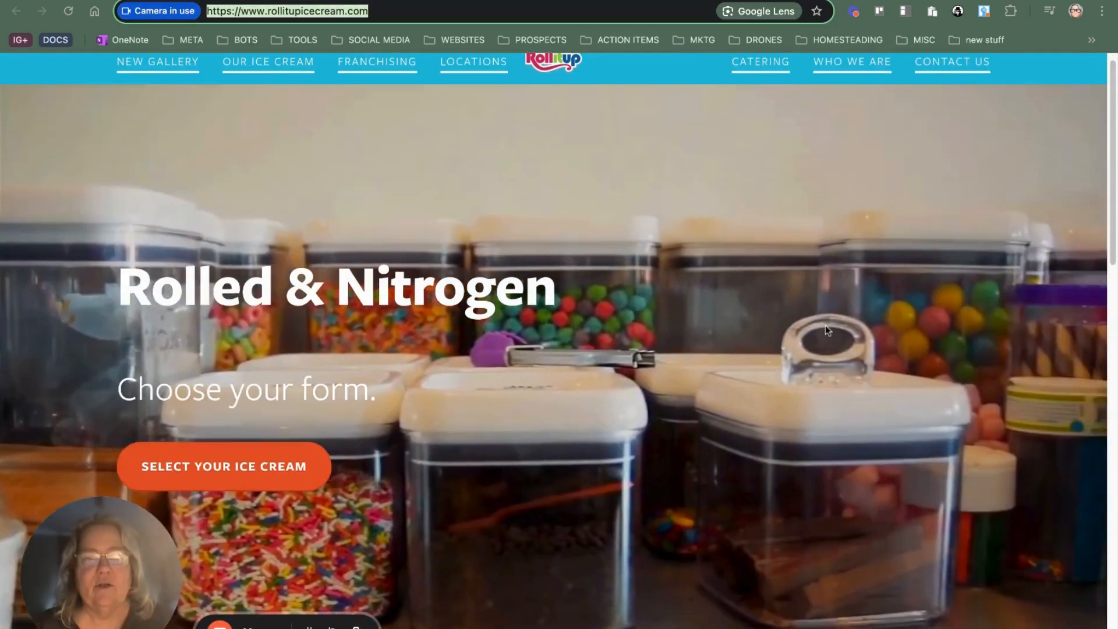
scroll(833, 332, "down", 3)
scroll(842, 336, "down", 10)
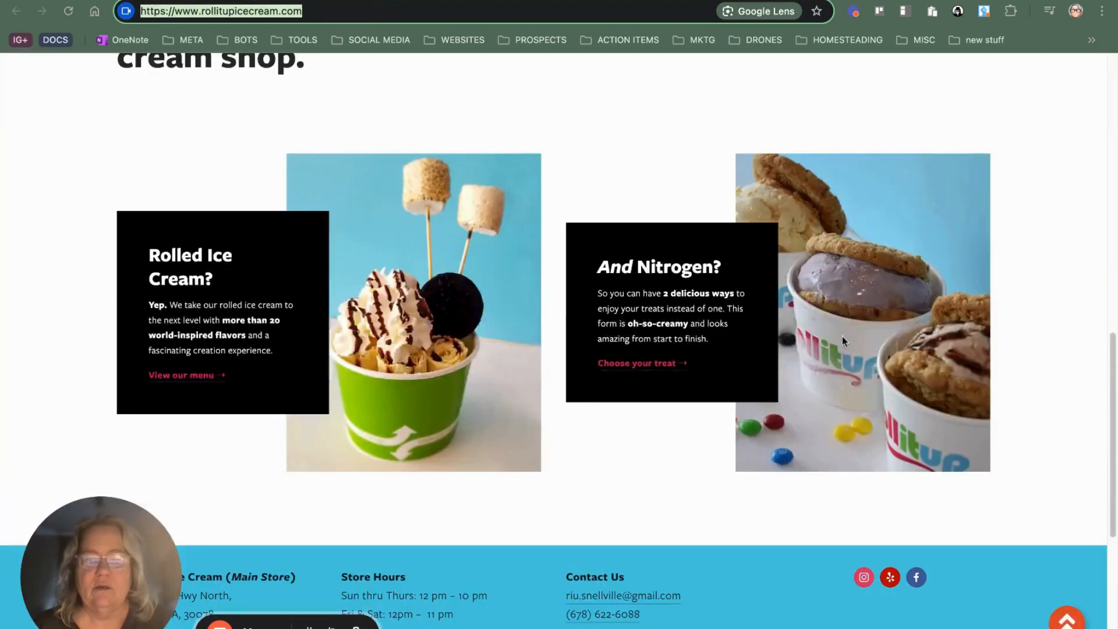
left_click(938, 78)
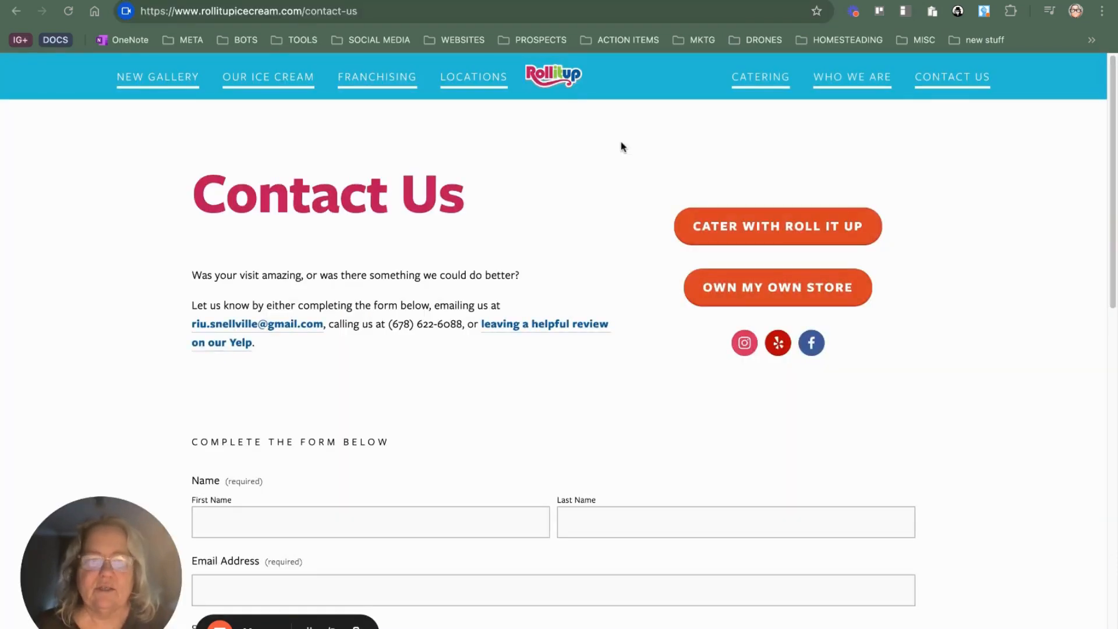
scroll(621, 145, "down", 4)
scroll(322, 264, "down", 6)
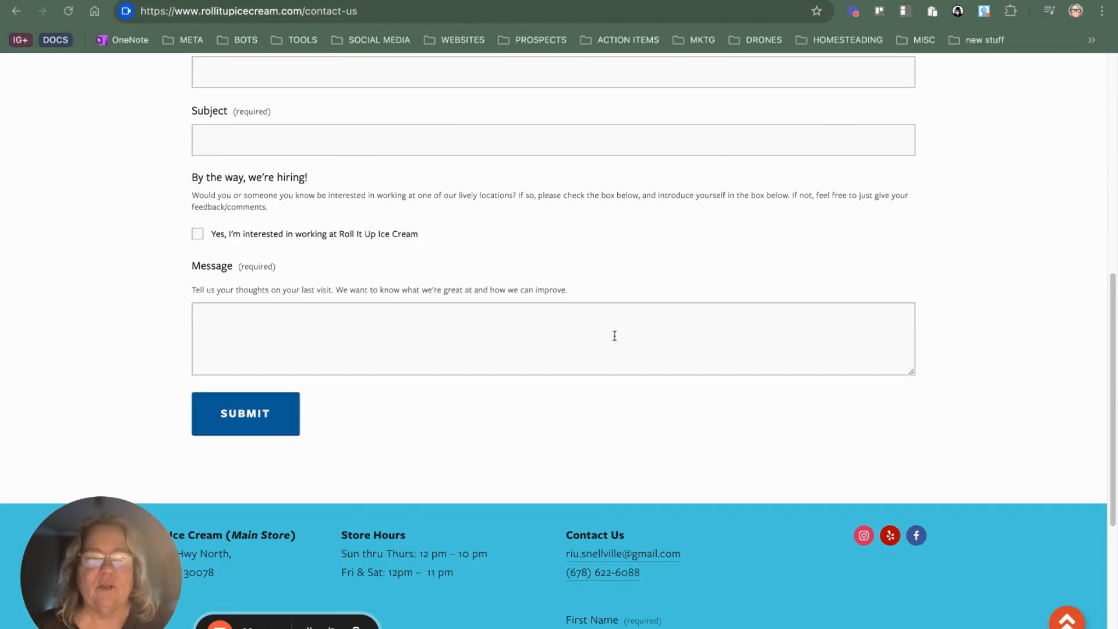
scroll(632, 291, "down", 4)
scroll(619, 252, "up", 14)
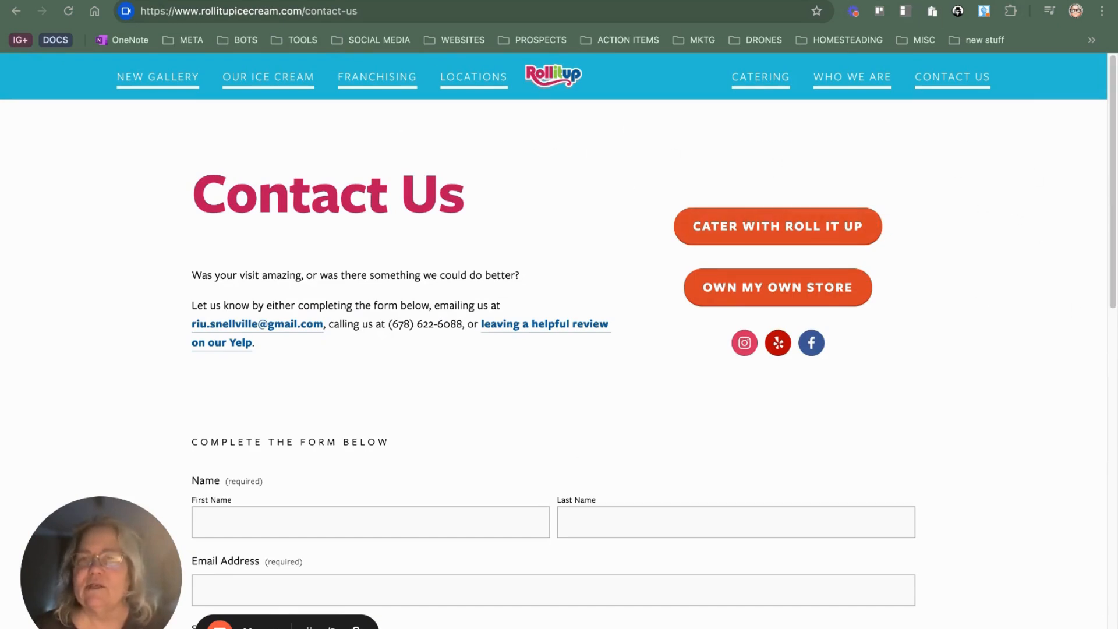
Step: Open the previous conversation in the Jeni's Ice Creams website chat, read through its replies, and return to the chat's start screen
key("ctrl+Tab")
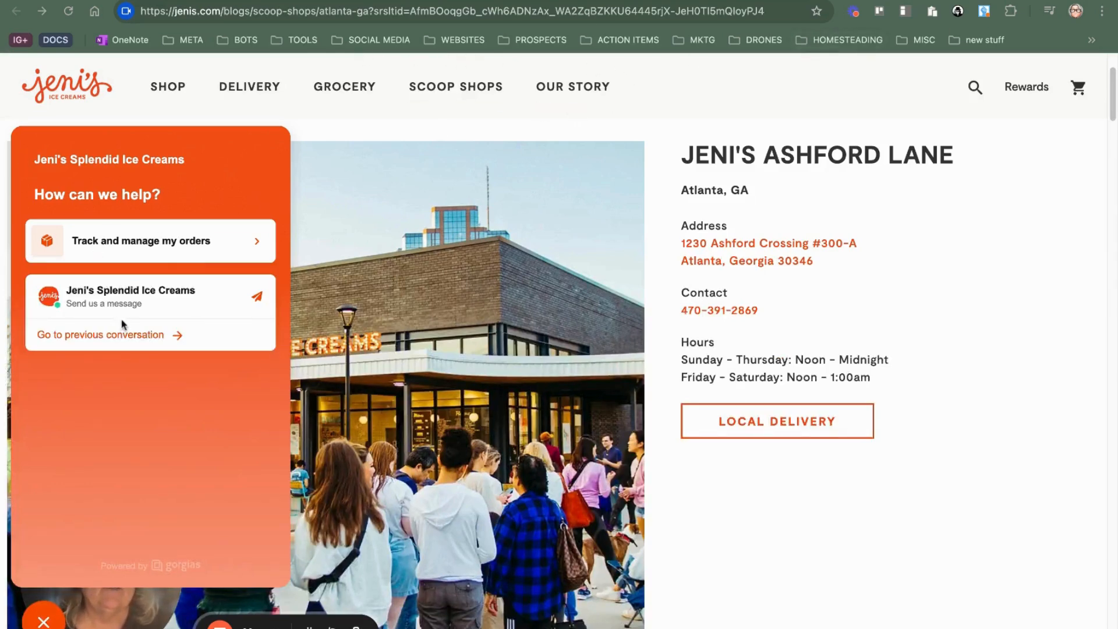
left_click(145, 337)
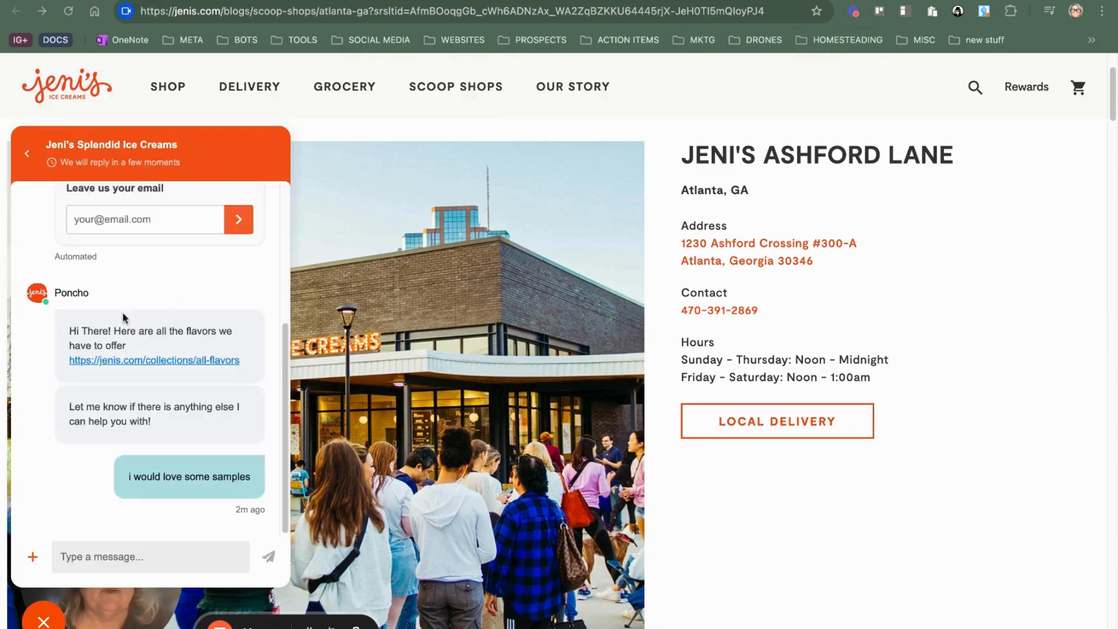
scroll(124, 317, "up", 5)
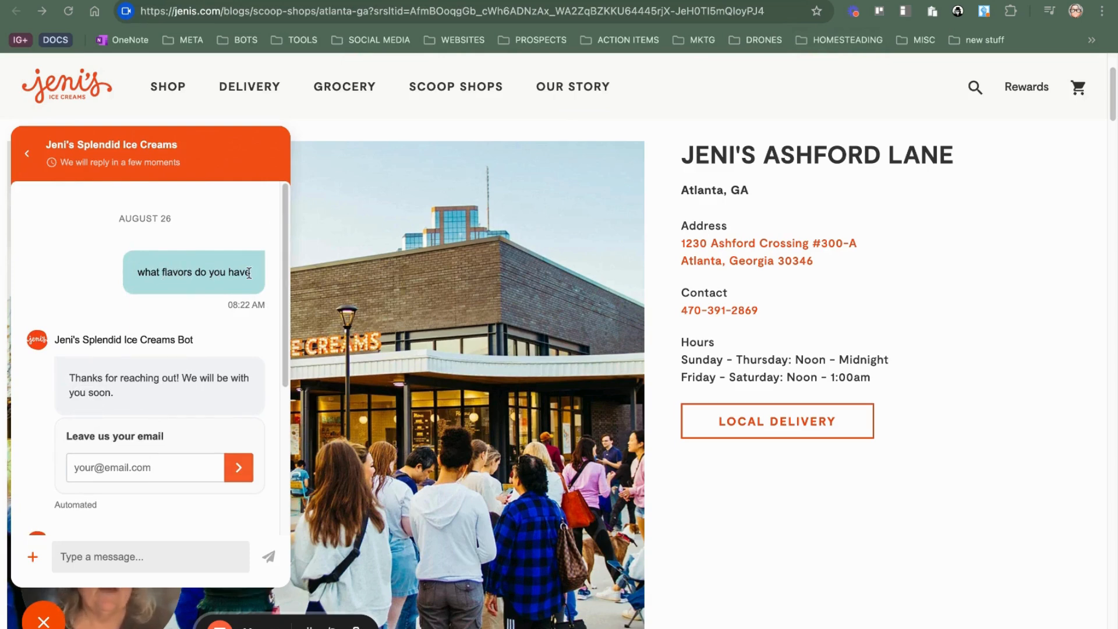
scroll(157, 392, "down", 3)
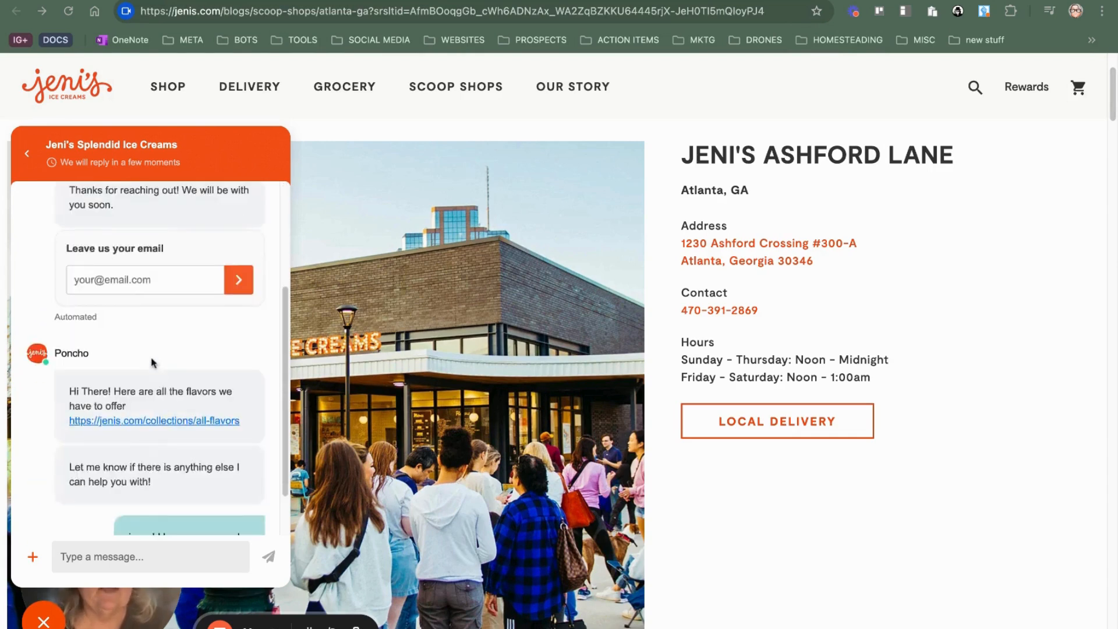
scroll(152, 360, "up", 3)
scroll(145, 361, "down", 3)
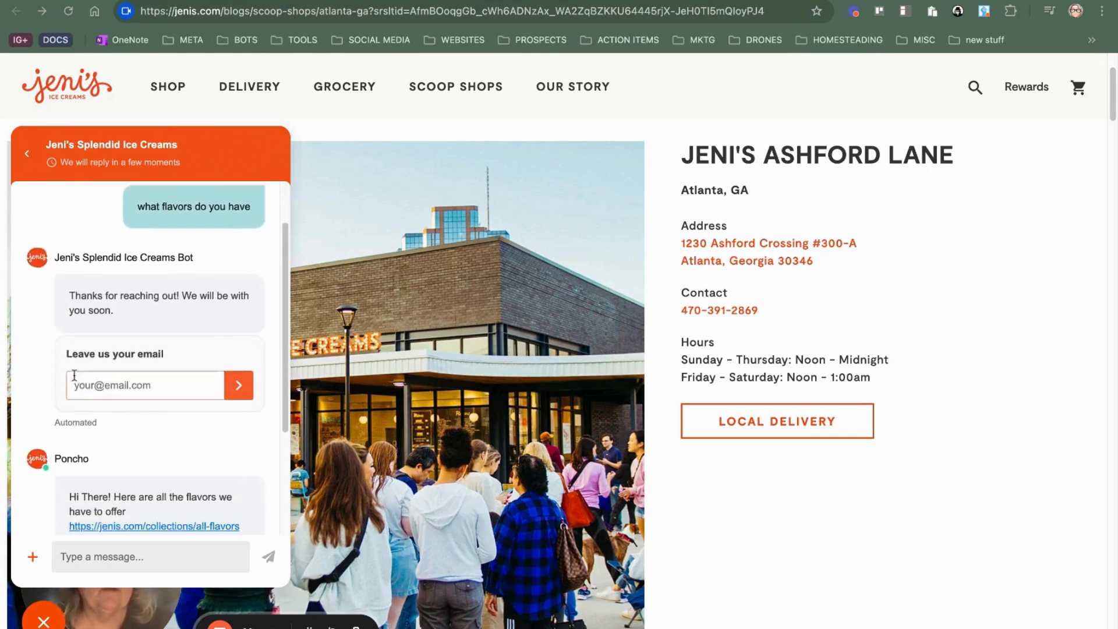
scroll(245, 349, "down", 3)
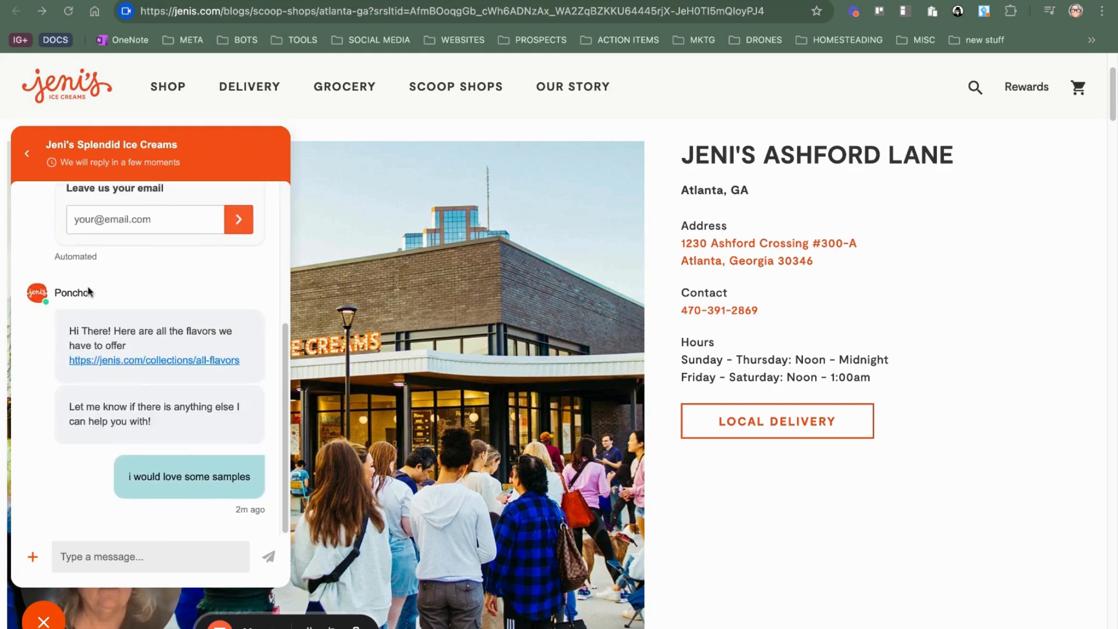
mouse_move(211, 348)
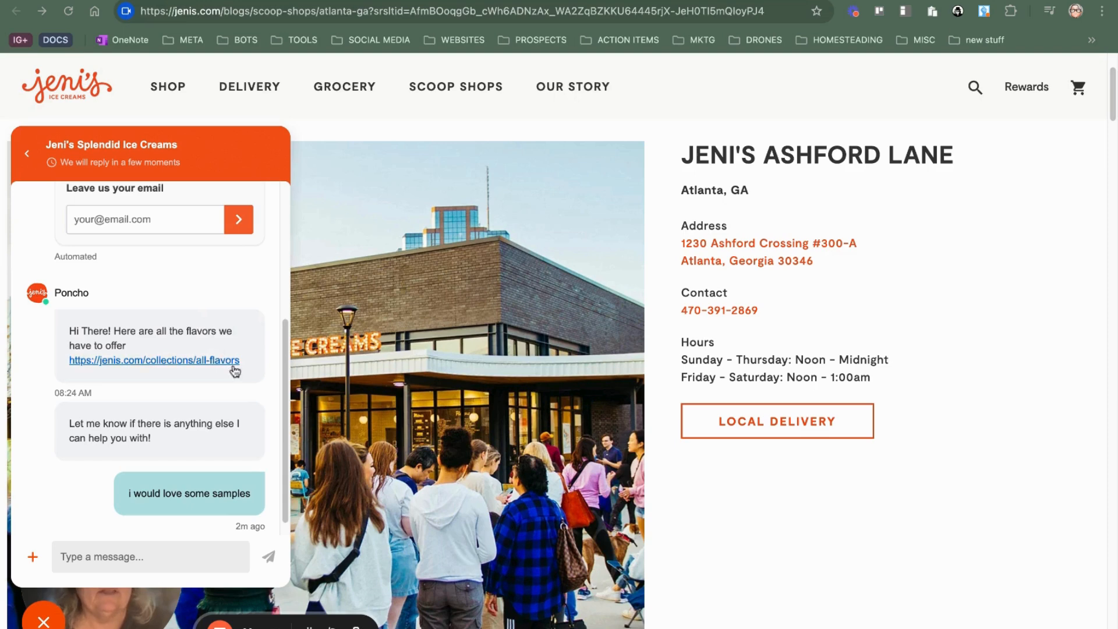
scroll(234, 365, "down", 1)
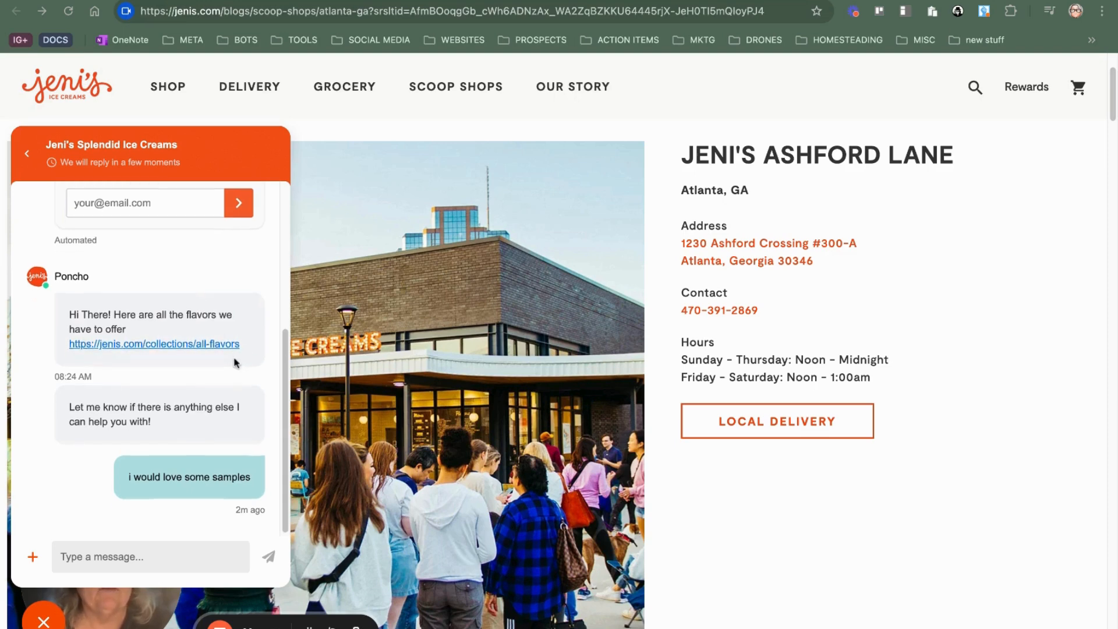
mouse_move(224, 417)
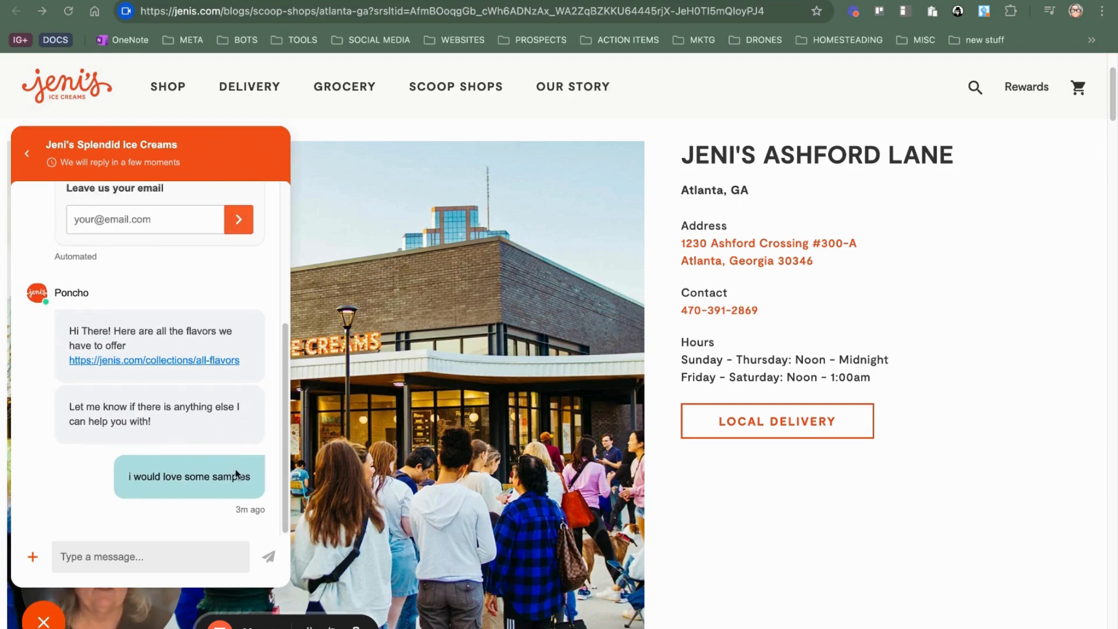
scroll(175, 553, "down", 3)
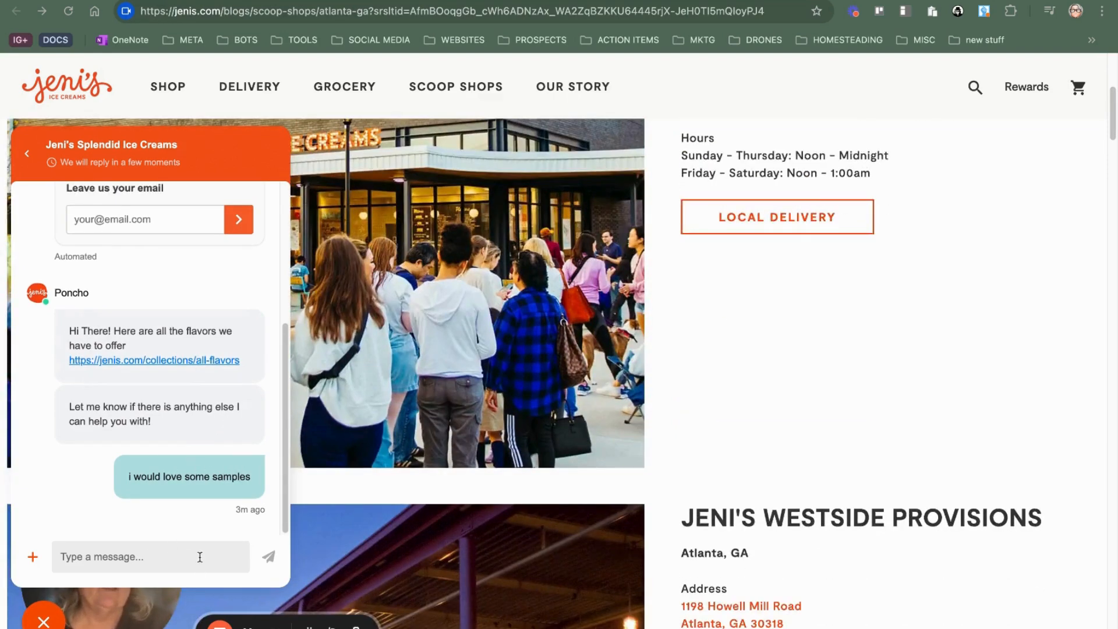
scroll(201, 408, "up", 4)
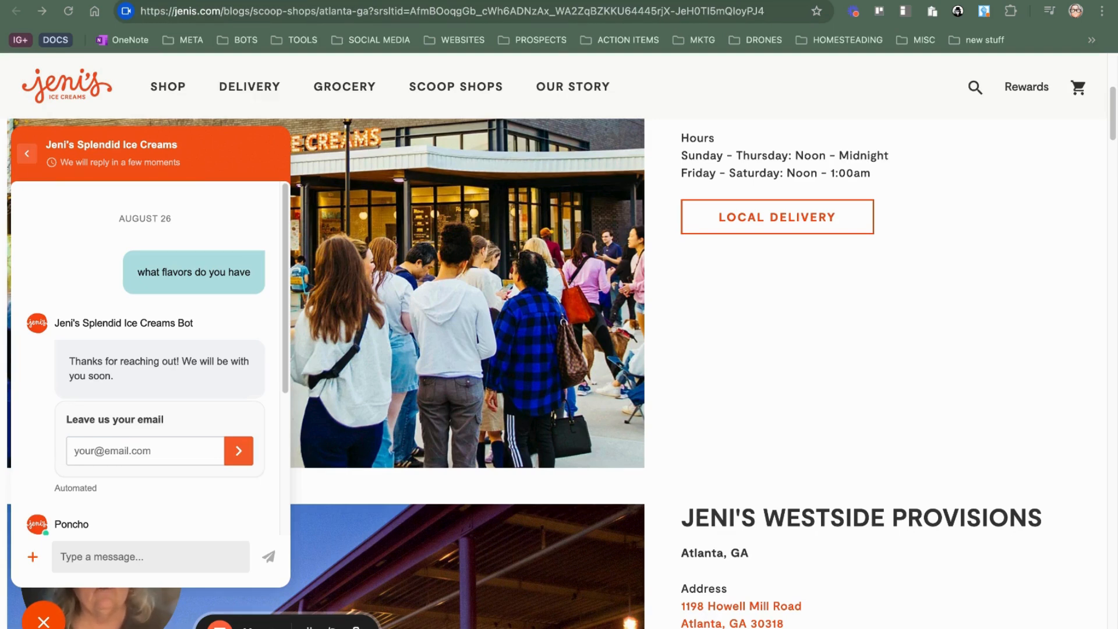
left_click(26, 153)
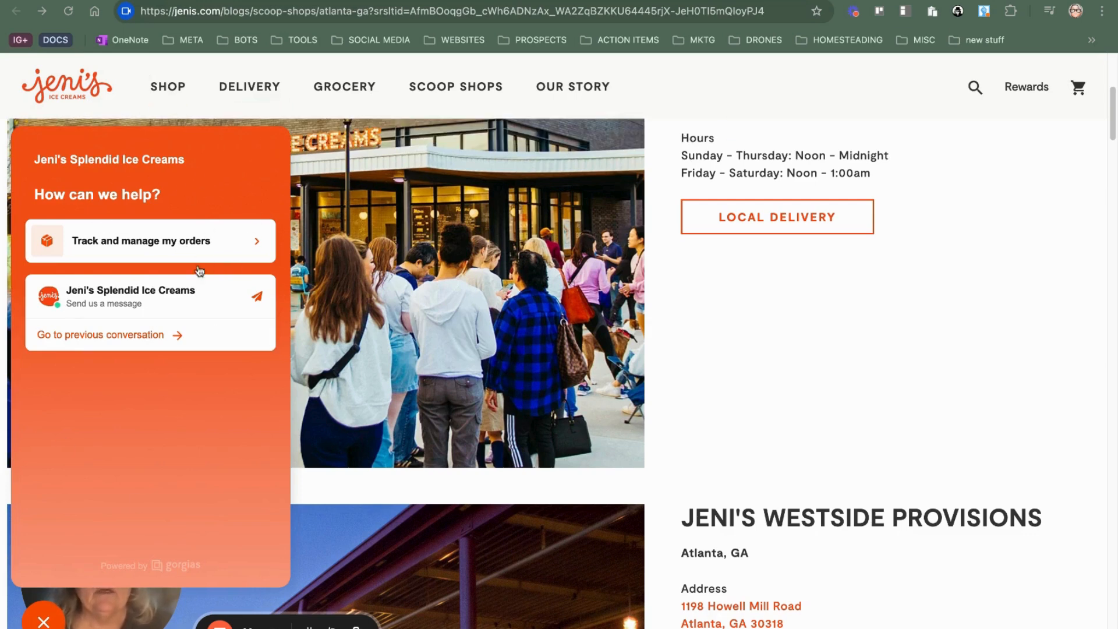
scroll(69, 624, "up", 1)
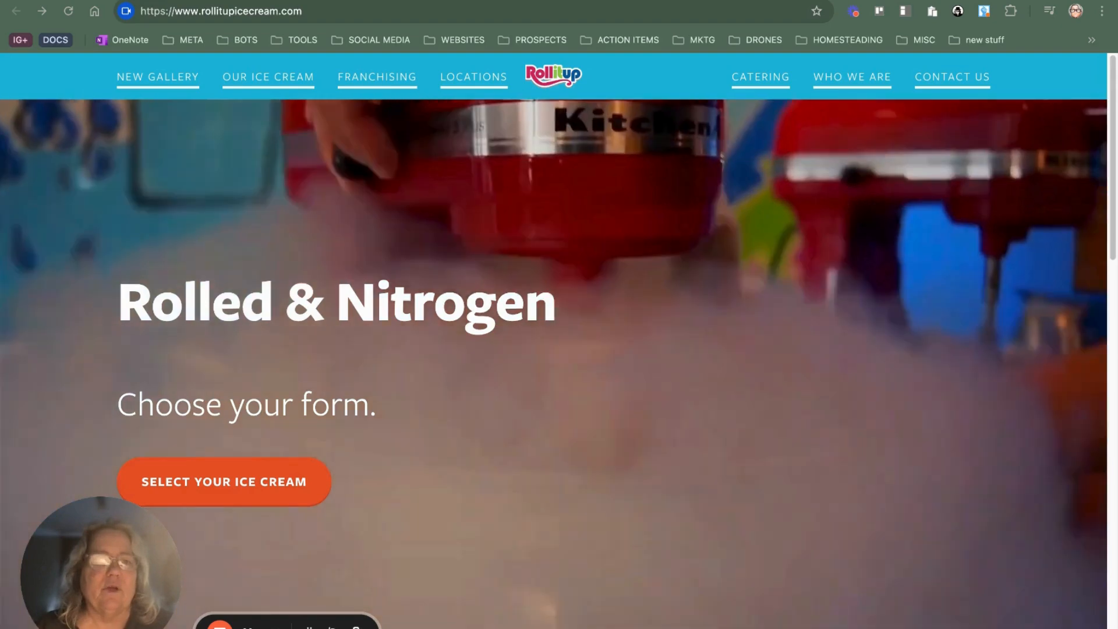
Step: Switch back to ChatGPT Builder and add a new web chatbot named "Ice Cream Shop" under the account's Webchat channel
left_click(125, 1)
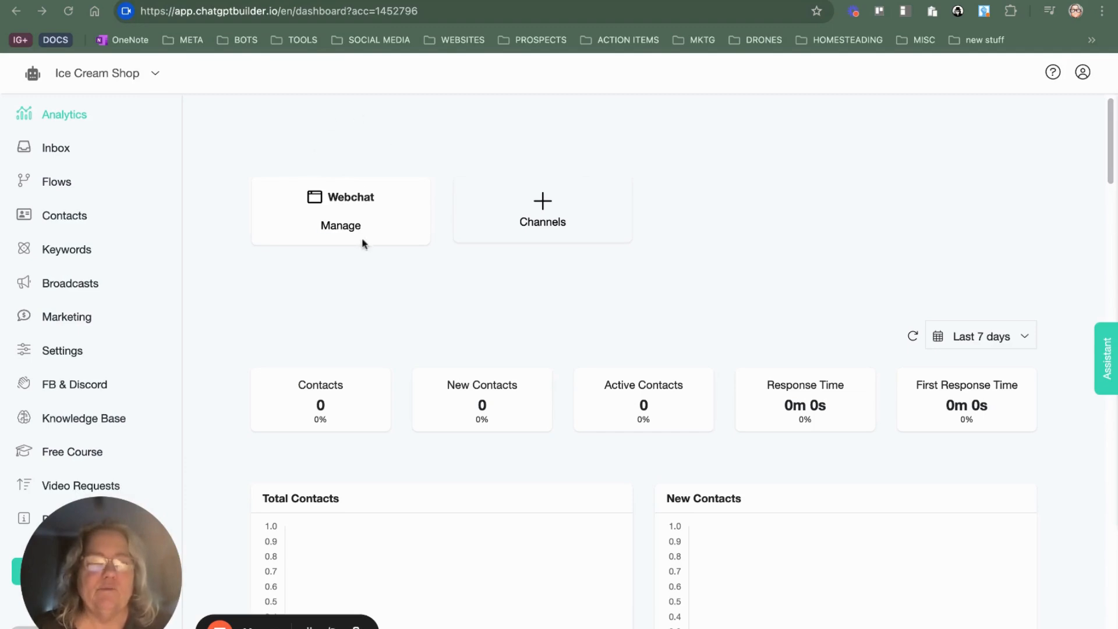
left_click(342, 226)
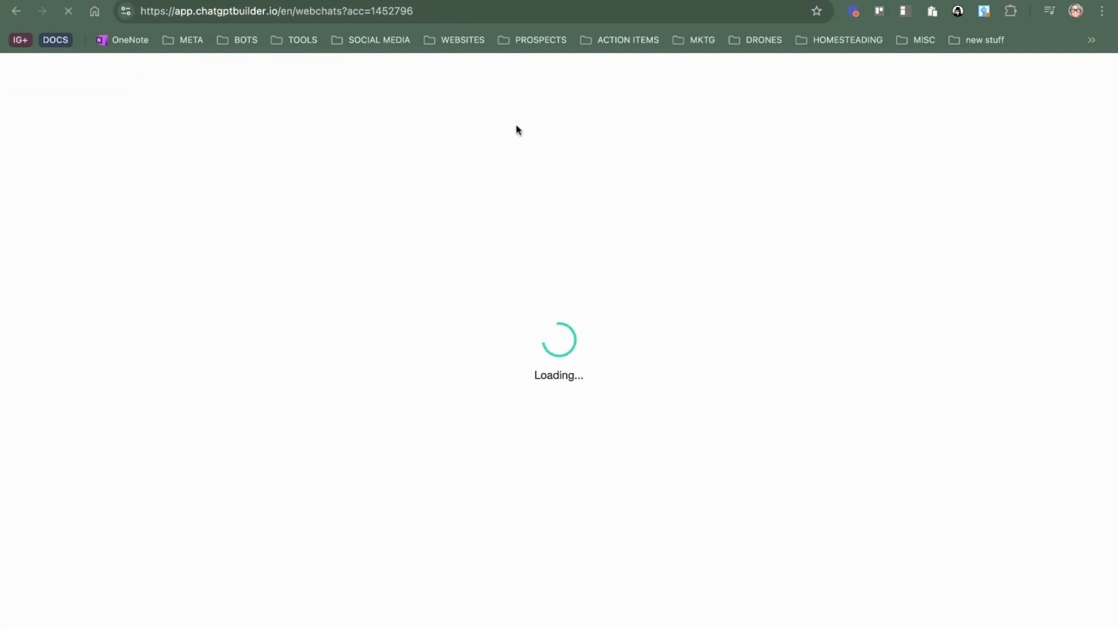
left_click(643, 297)
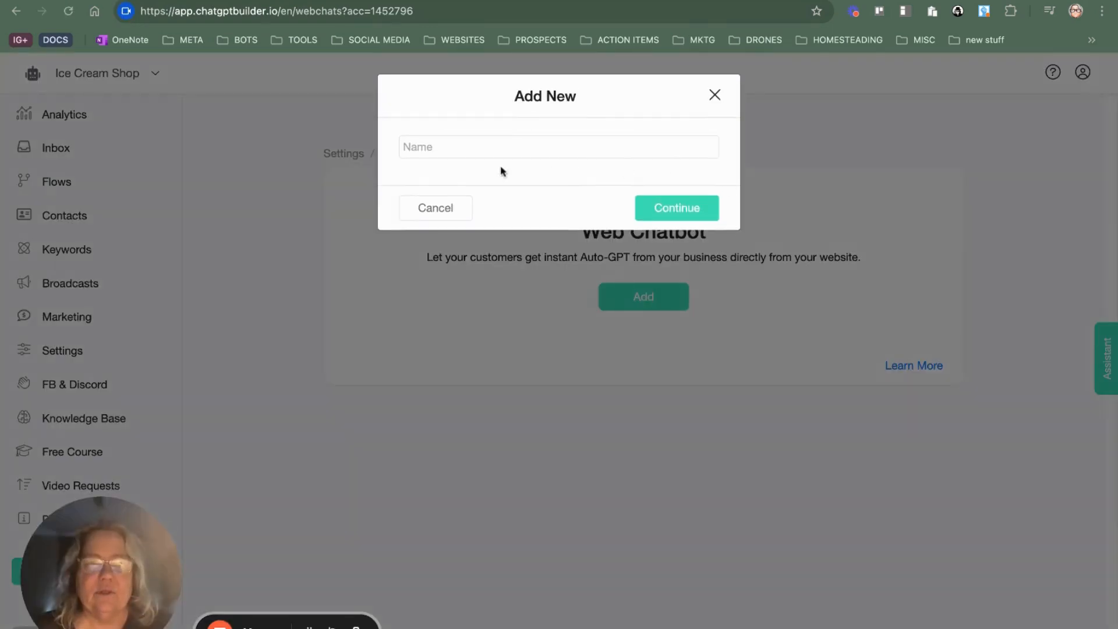
left_click(499, 147)
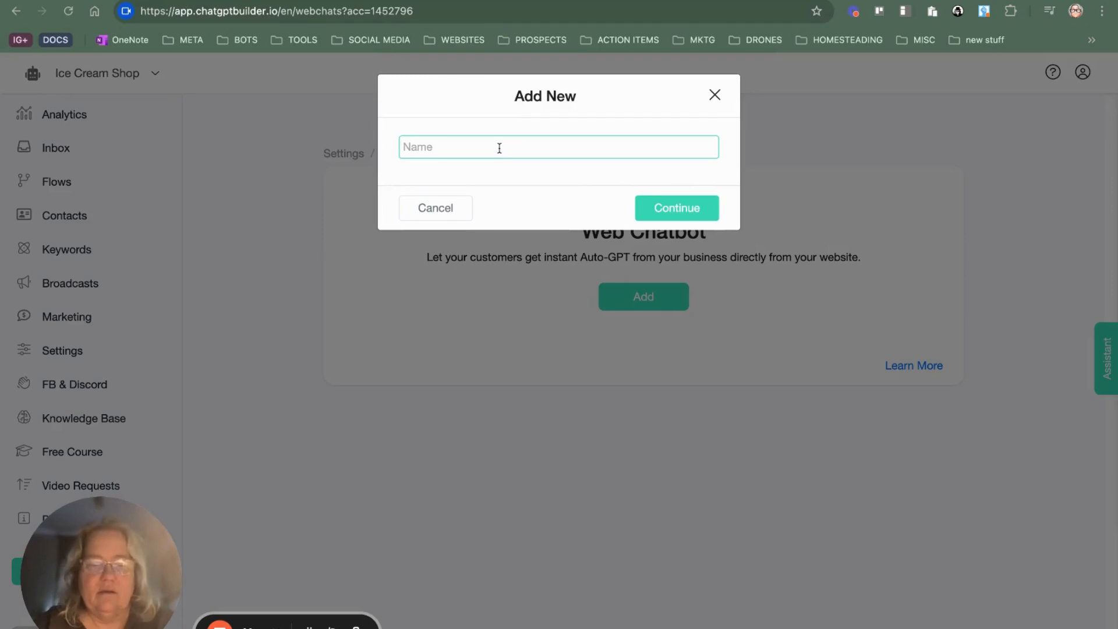
type("my first prospect")
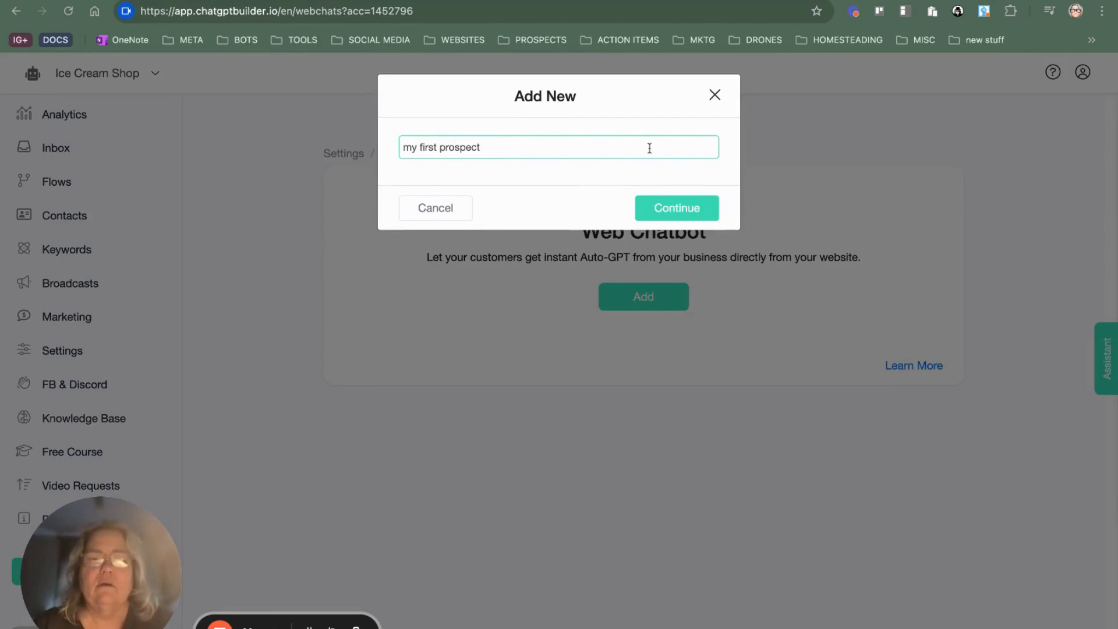
left_click(684, 209)
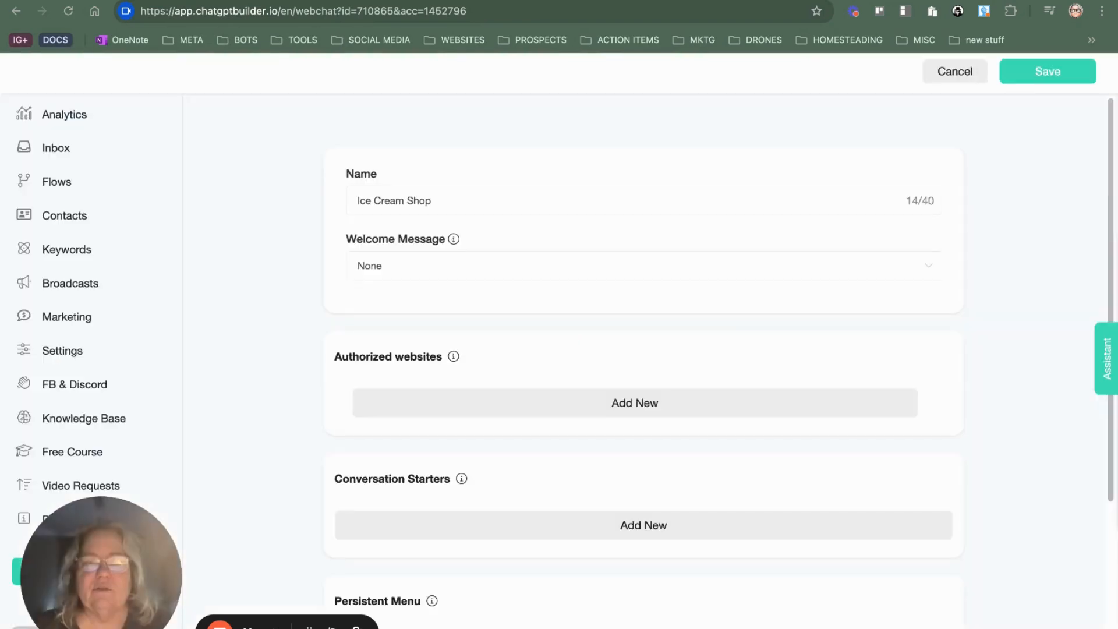
Step: Set the web chatbot's welcome message to the "Welcome Message" flow
left_click_drag(447, 204, 326, 200)
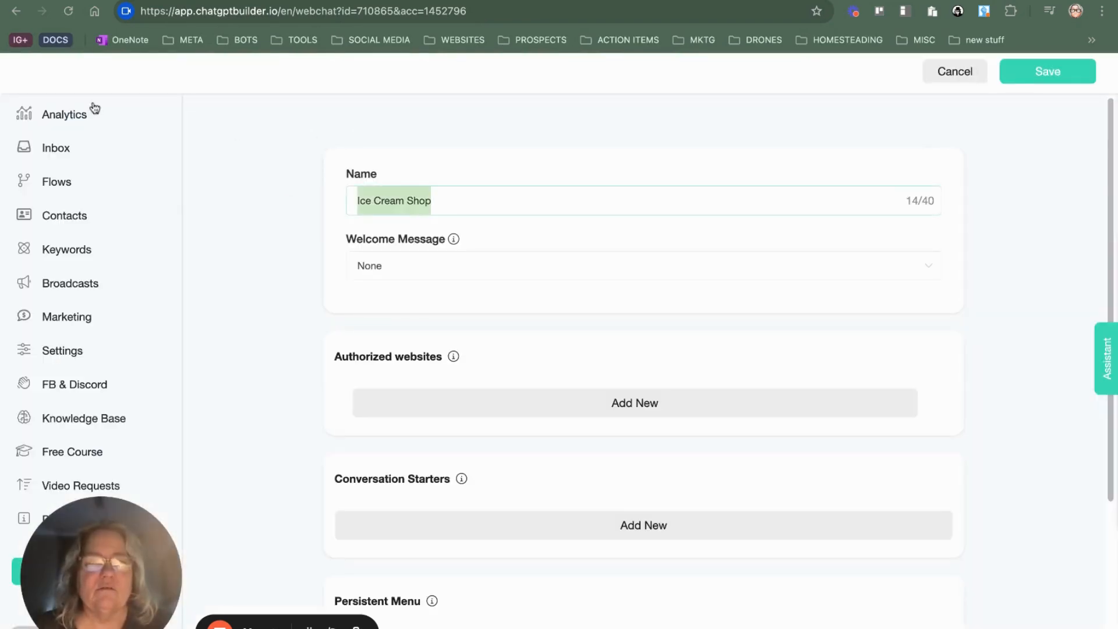
left_click(441, 270)
left_click(460, 271)
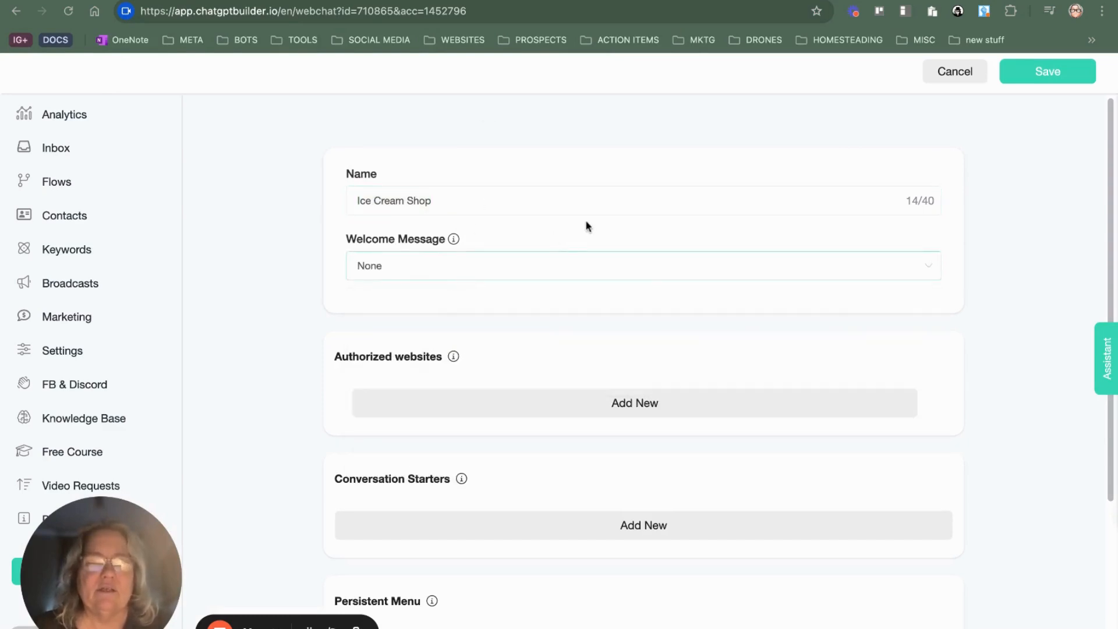
scroll(559, 204, "down", 2)
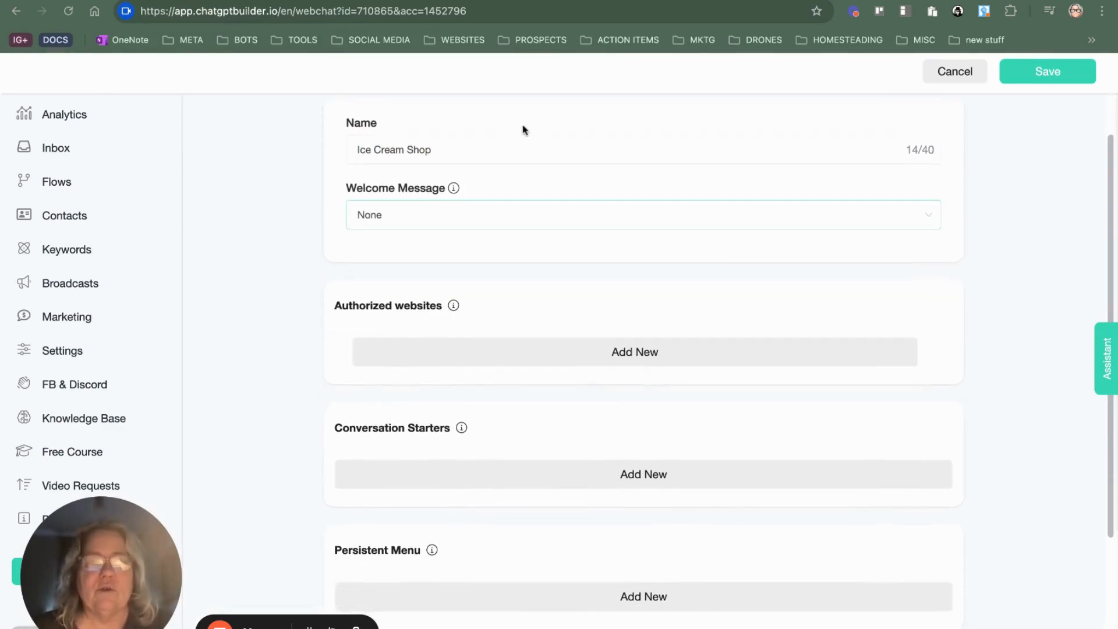
left_click(474, 217)
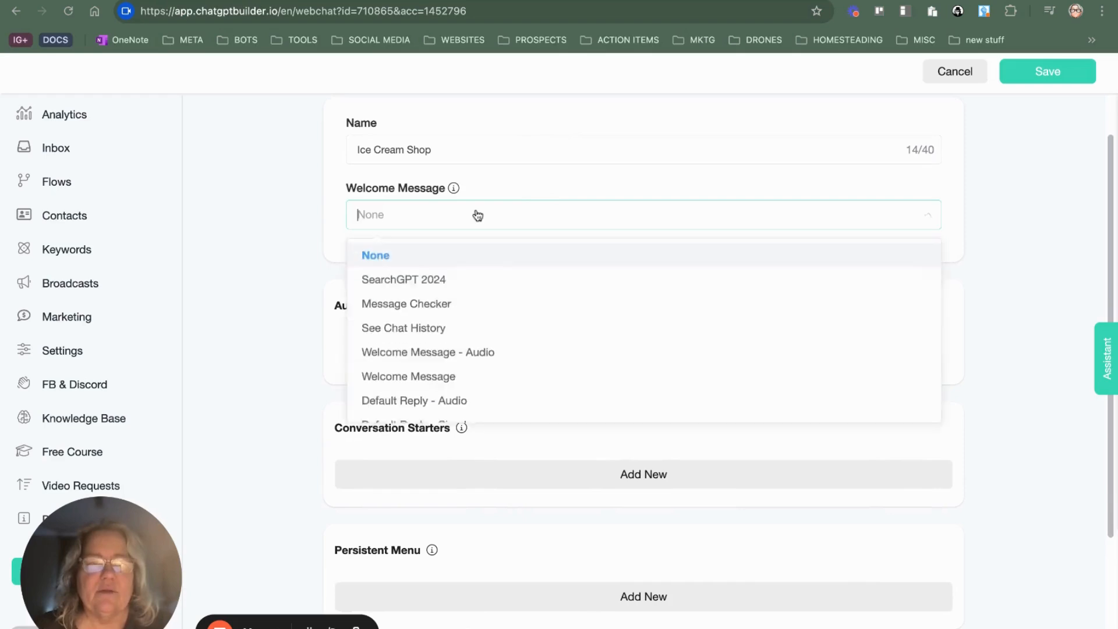
left_click(449, 382)
Step: Open the "Welcome Message" flow from the Welcome Messages folder and display the settings of its Generate Welcome Message block
scroll(571, 229, "down", 3)
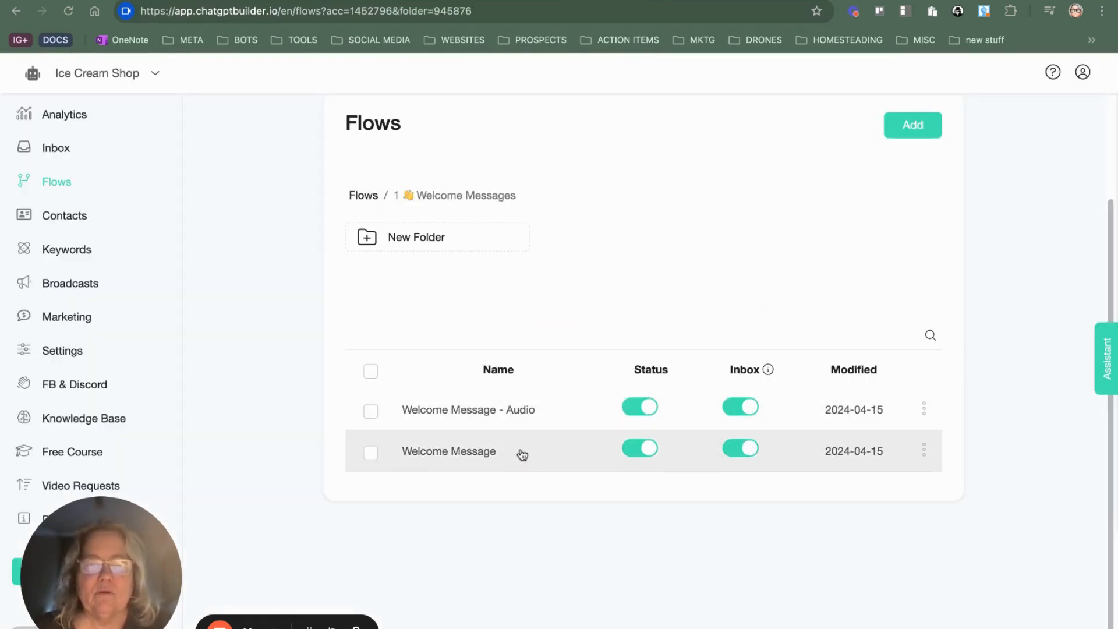
left_click(494, 460)
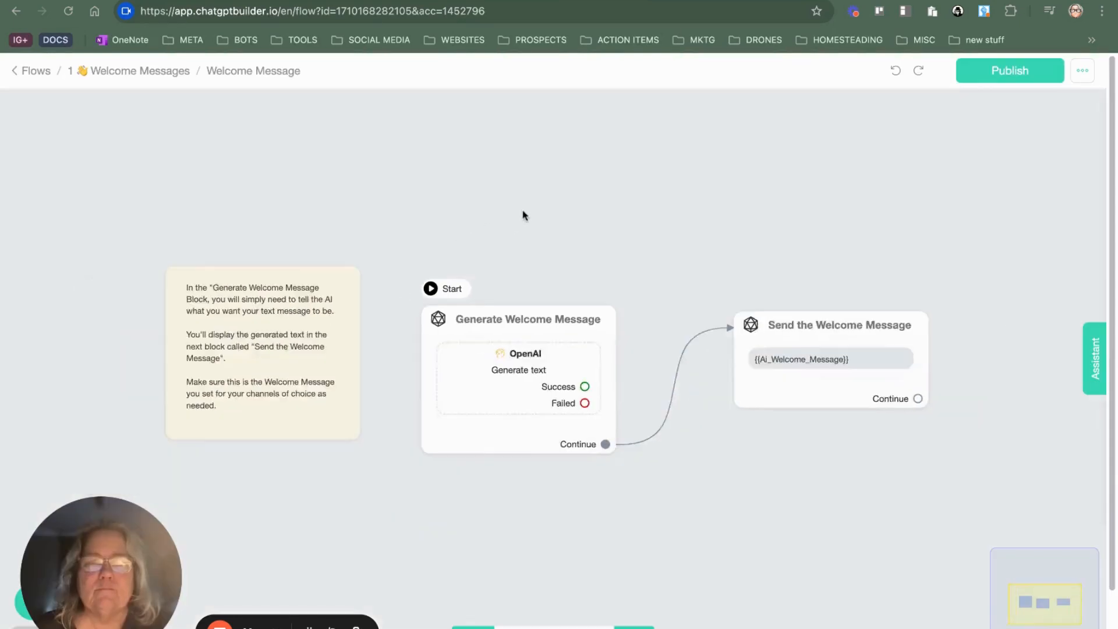
left_click(525, 341)
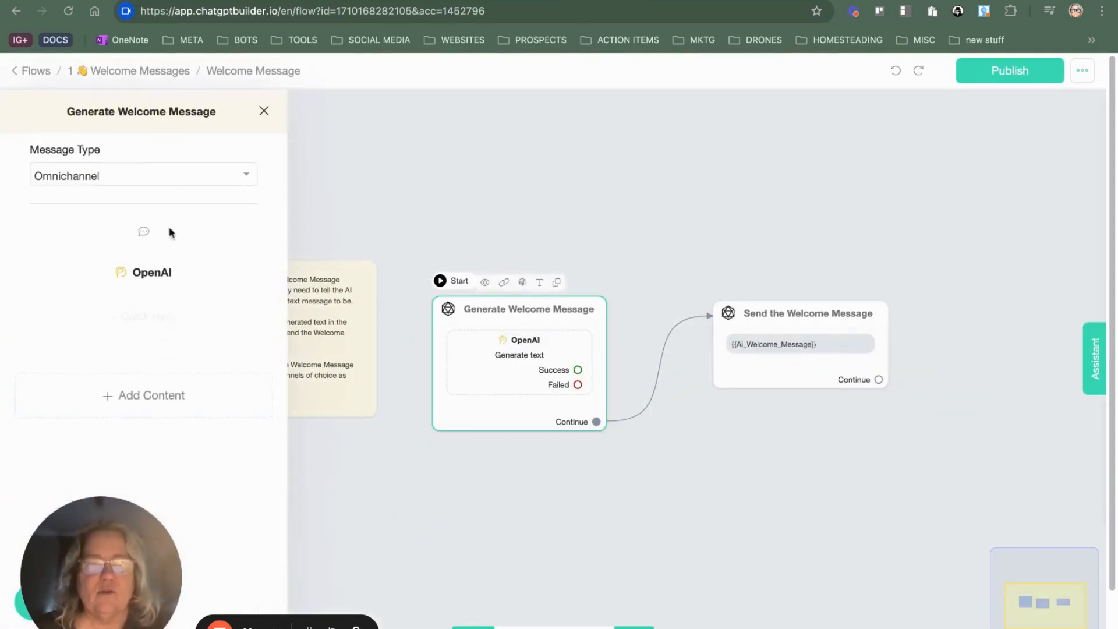
Step: Open the OpenAI text generation settings of the Generate Welcome Message block and review the business information prompt
left_click(166, 271)
left_click_drag(439, 230, 685, 227)
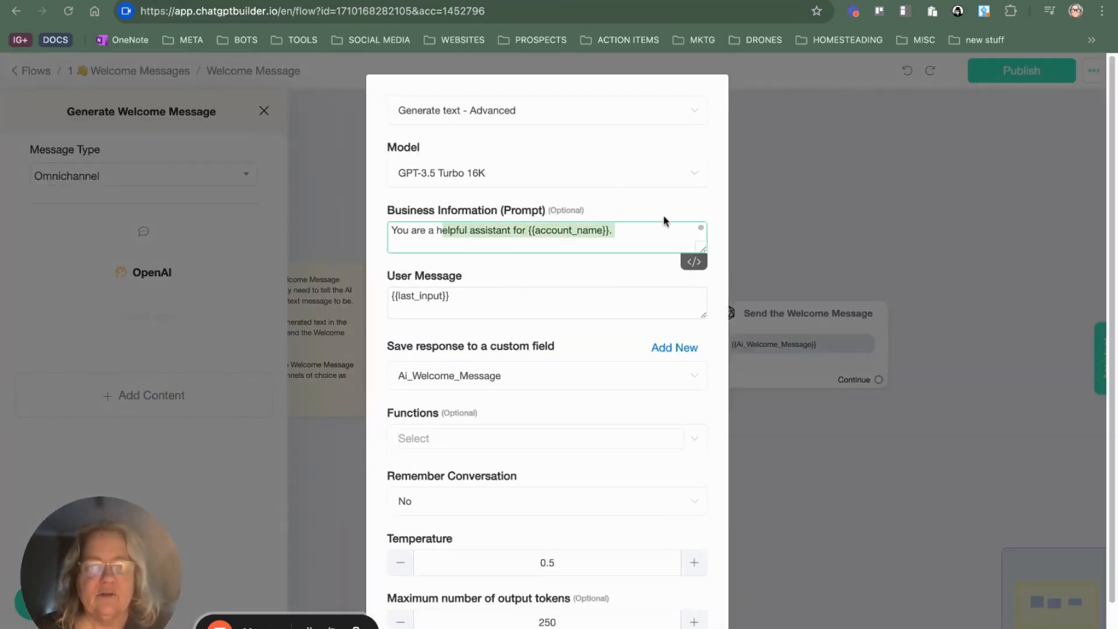
left_click(654, 237)
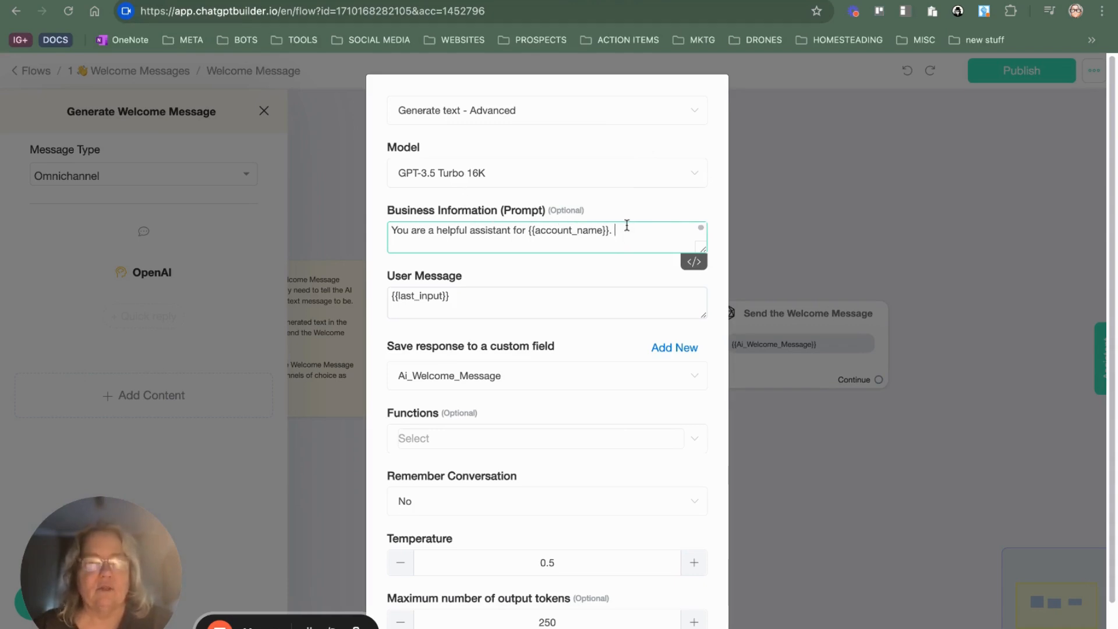
Step: Return to the "Ice Cream Shop" web chatbot, choose the "Welcome Message" flow as its welcome message, and save the chatbot
left_click(16, 72)
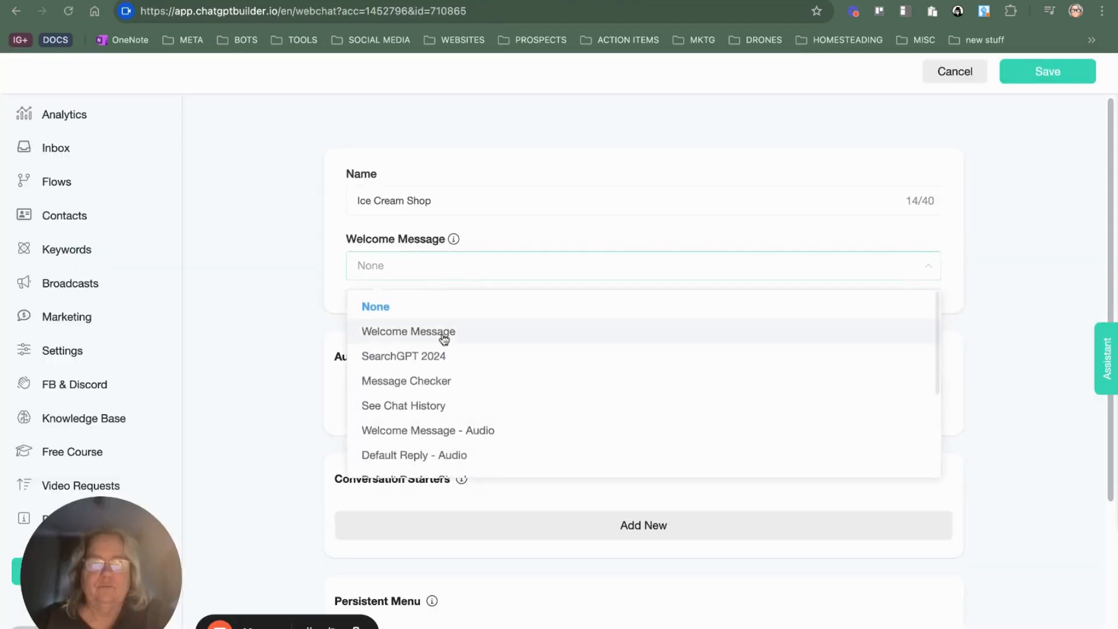
left_click(443, 333)
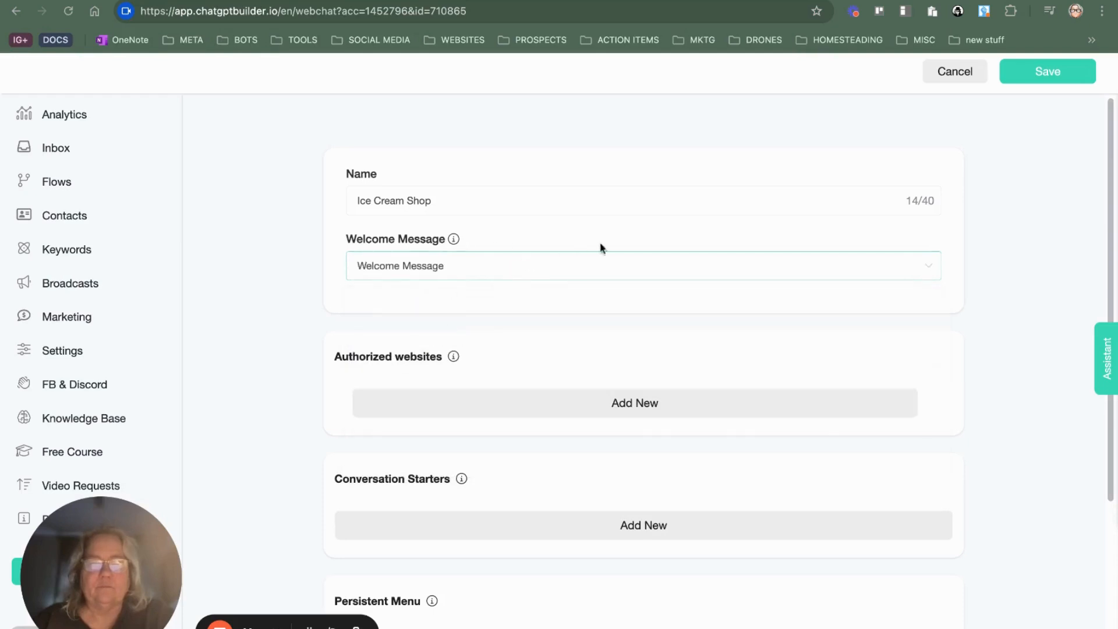
left_click(1048, 72)
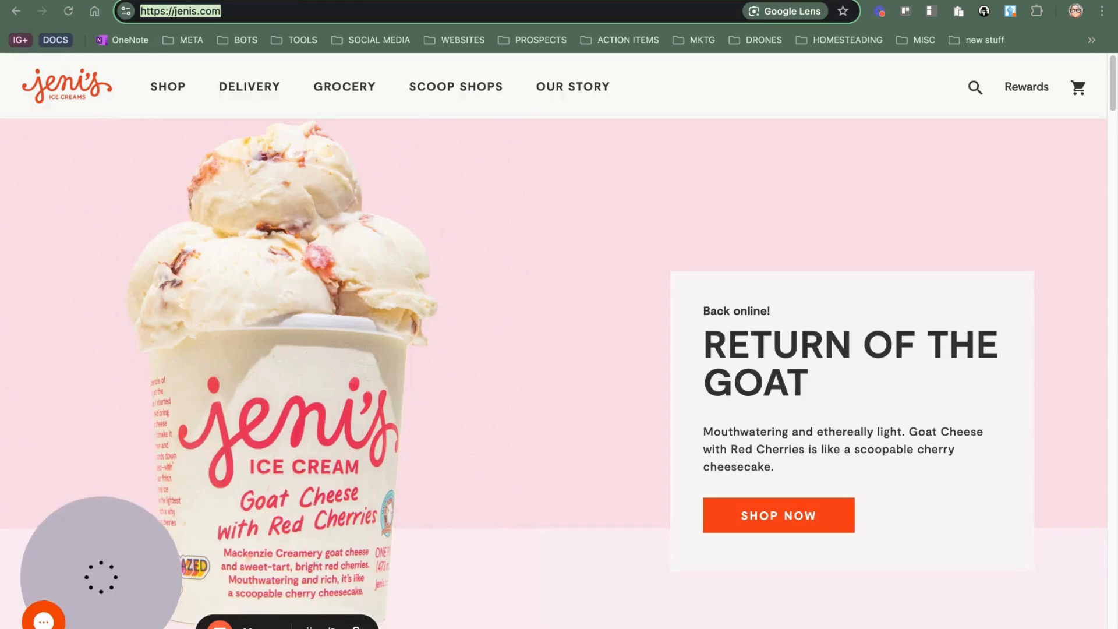
Step: Look over the Rollitup and Butter & Cream ice cream shop websites and return to the Jeni's Ice Creams site
key("ctrl+Tab")
key("ctrl+Tab")
key("ctrl+Tab")
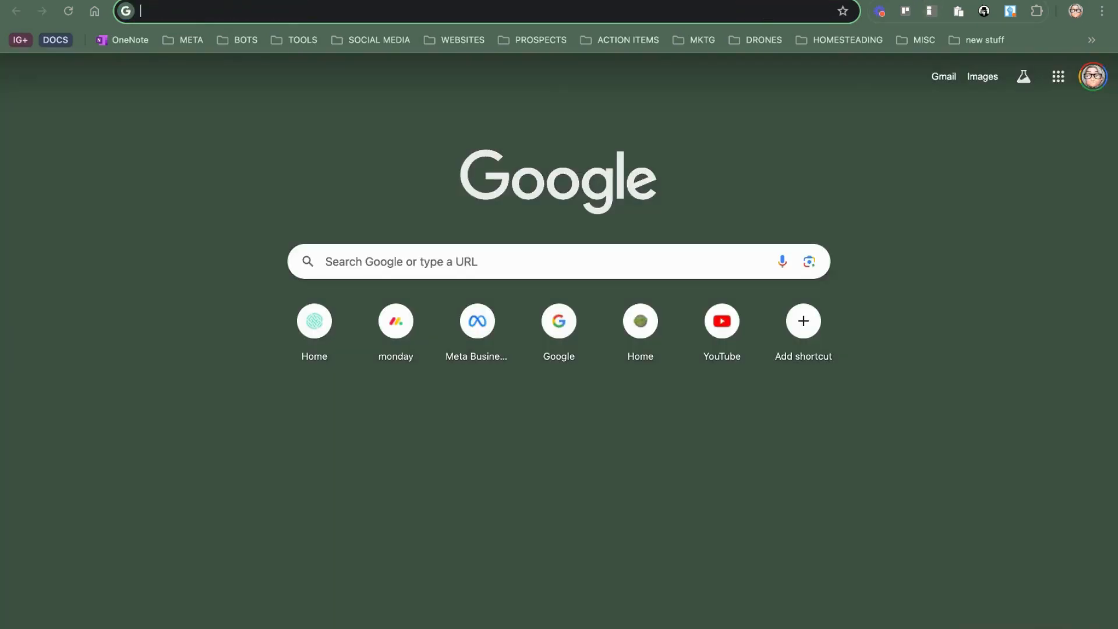
key("ctrl+shift+Tab")
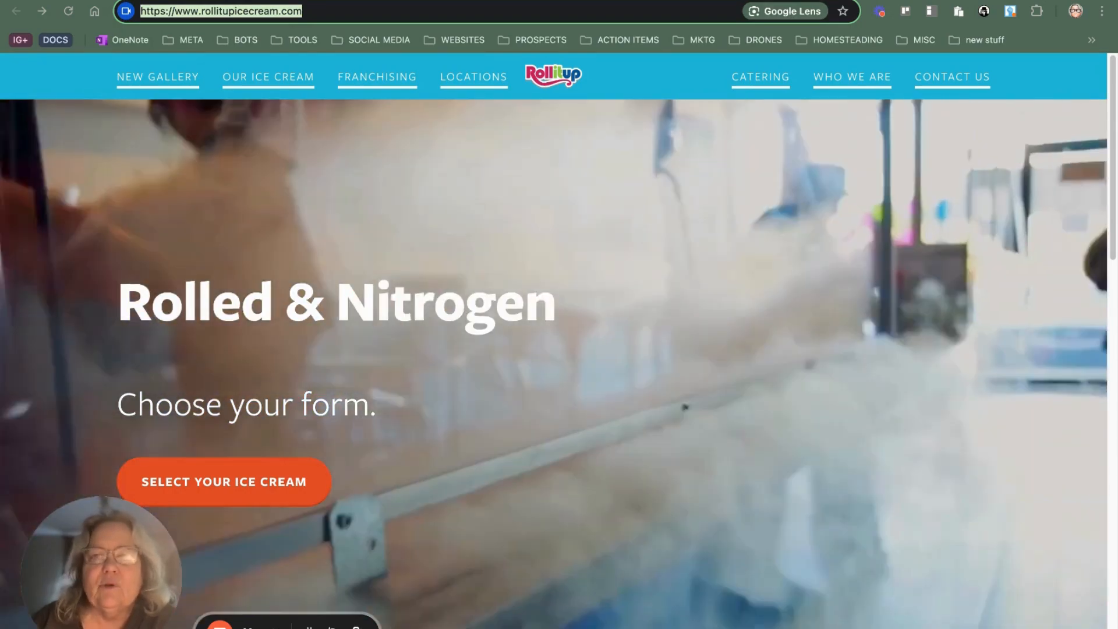
key("ctrl+Tab")
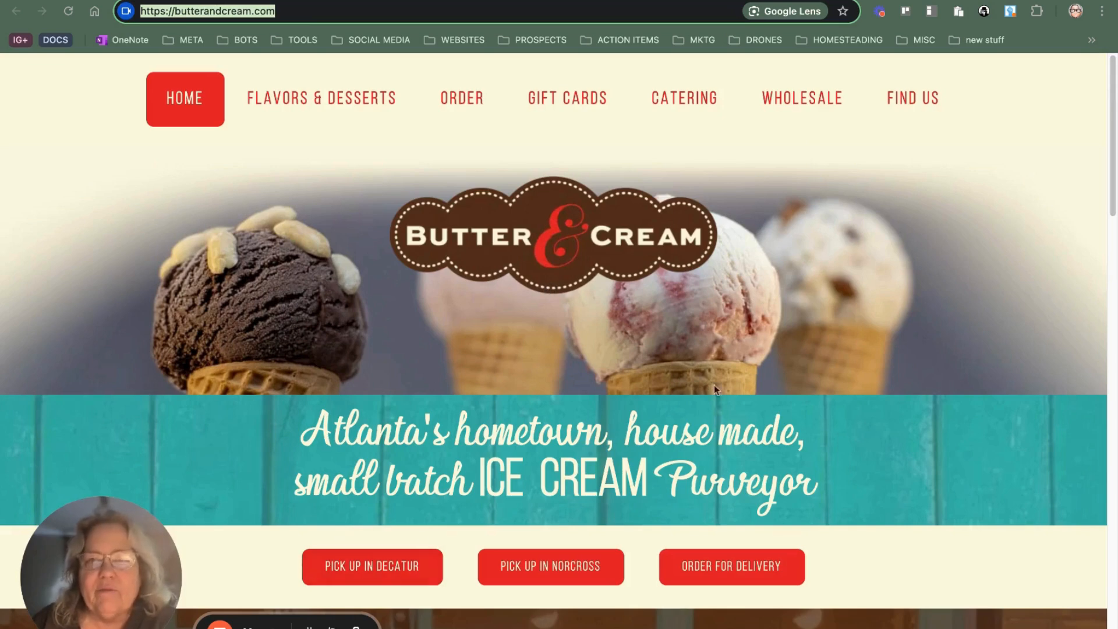
left_click(640, 1)
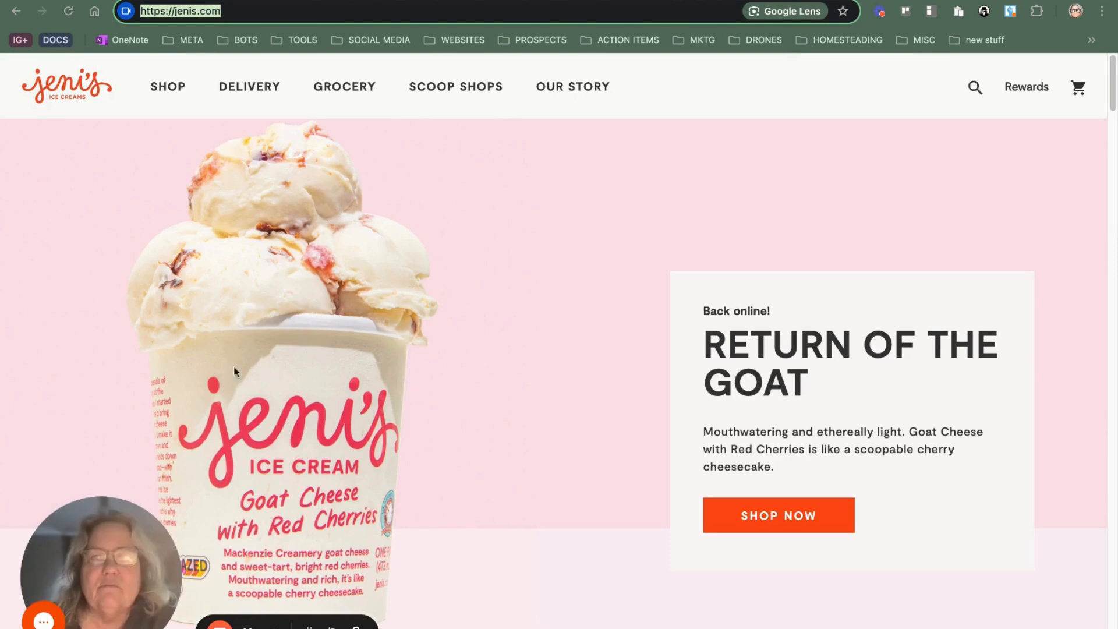
Step: Reopen the Jeni's Ice Creams website chat, read through the earlier flavor and samples conversation, and close the chat
left_click(47, 623)
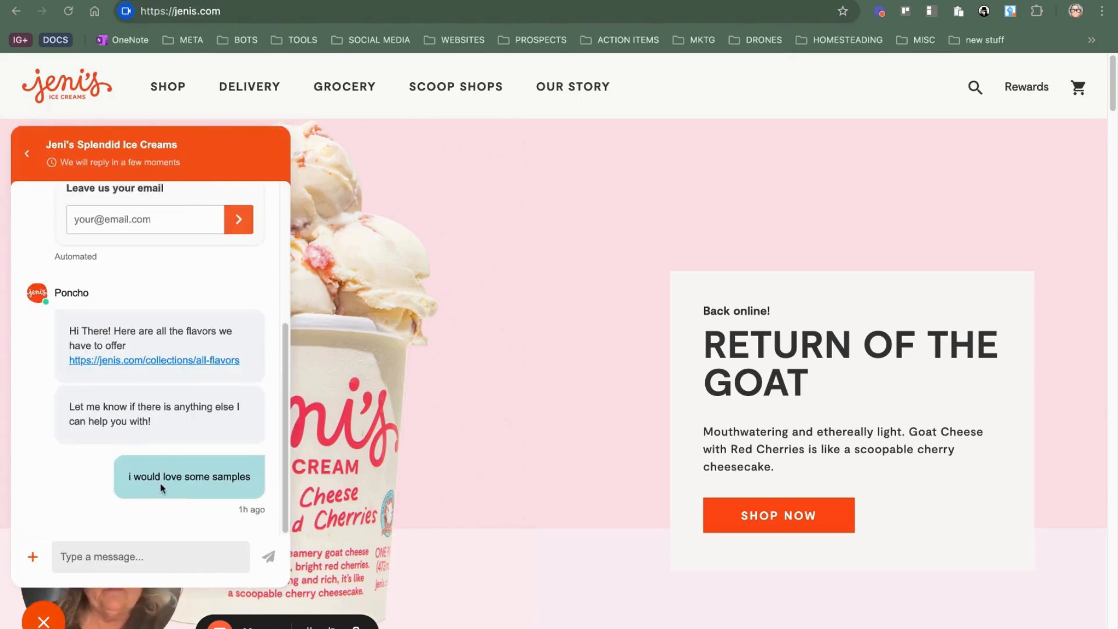
scroll(174, 457, "up", 5)
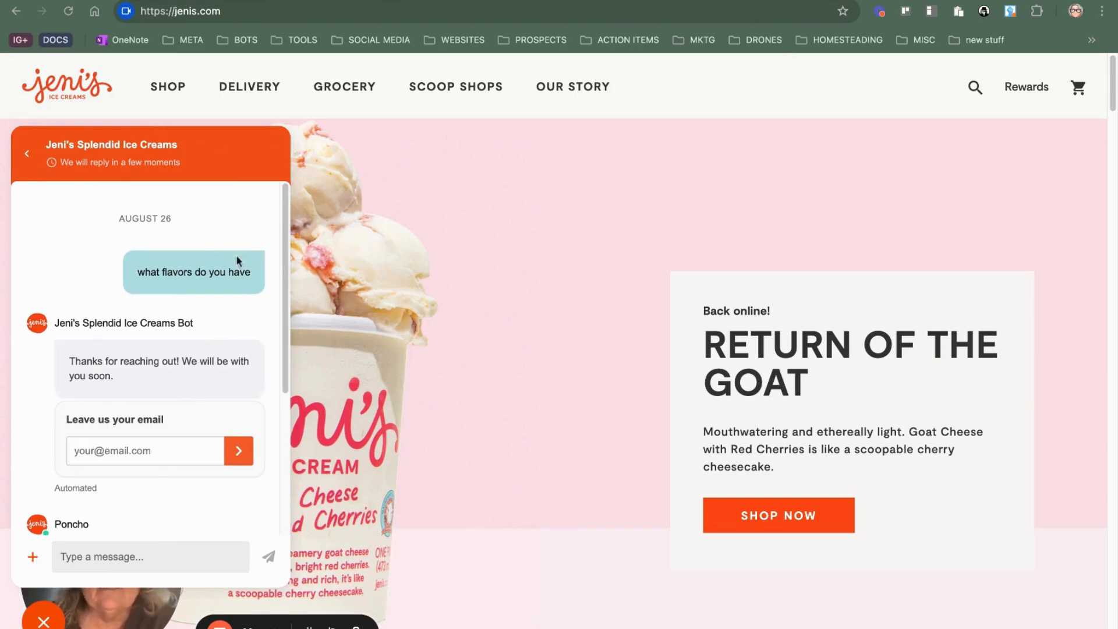
left_click(233, 293)
scroll(235, 417, "down", 4)
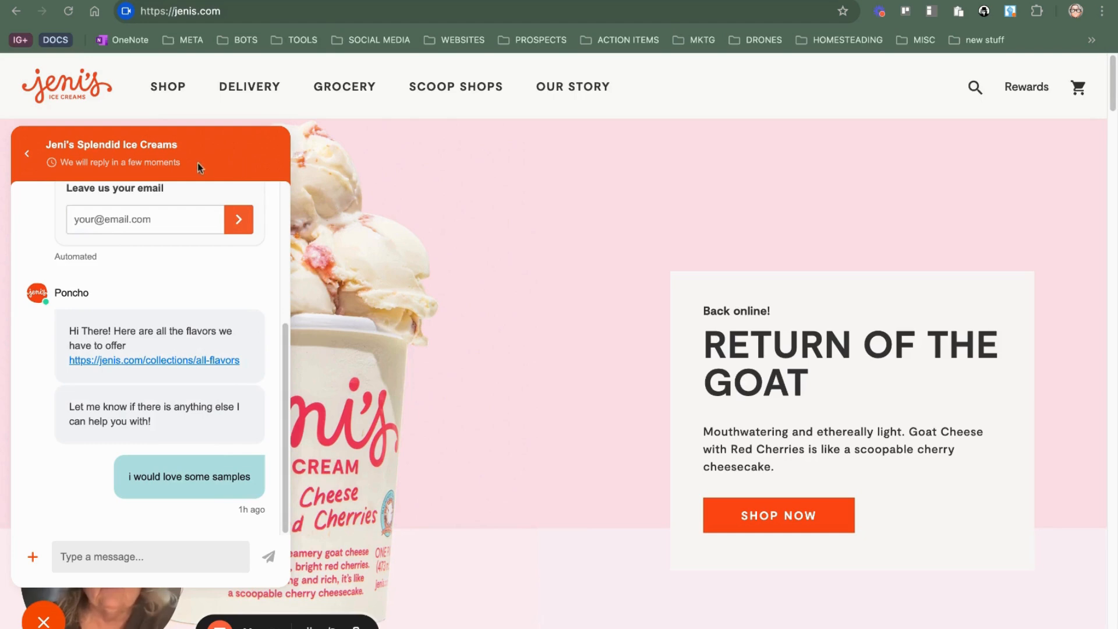
left_click(27, 153)
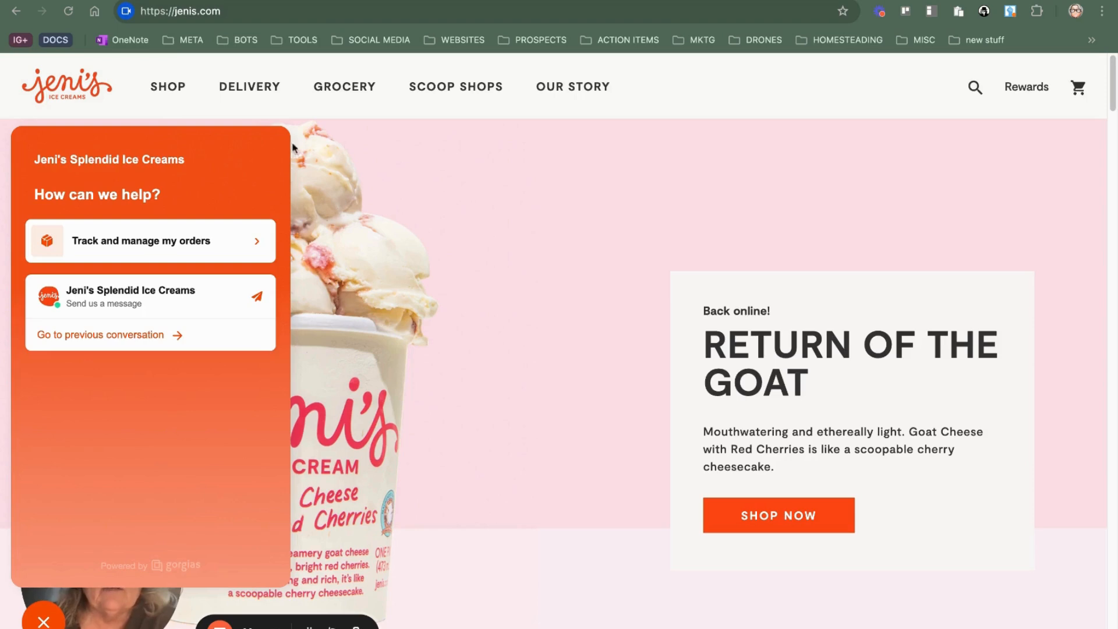
left_click(44, 622)
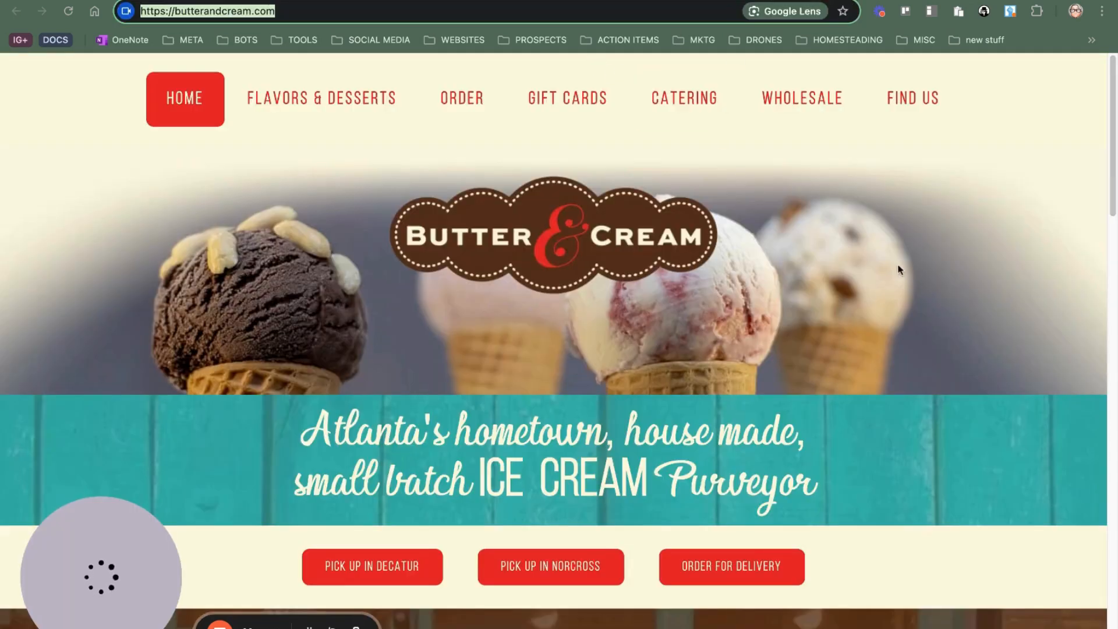
Step: Look through the Butter & Cream home page, including its ordering options and business description
scroll(789, 256, "down", 1)
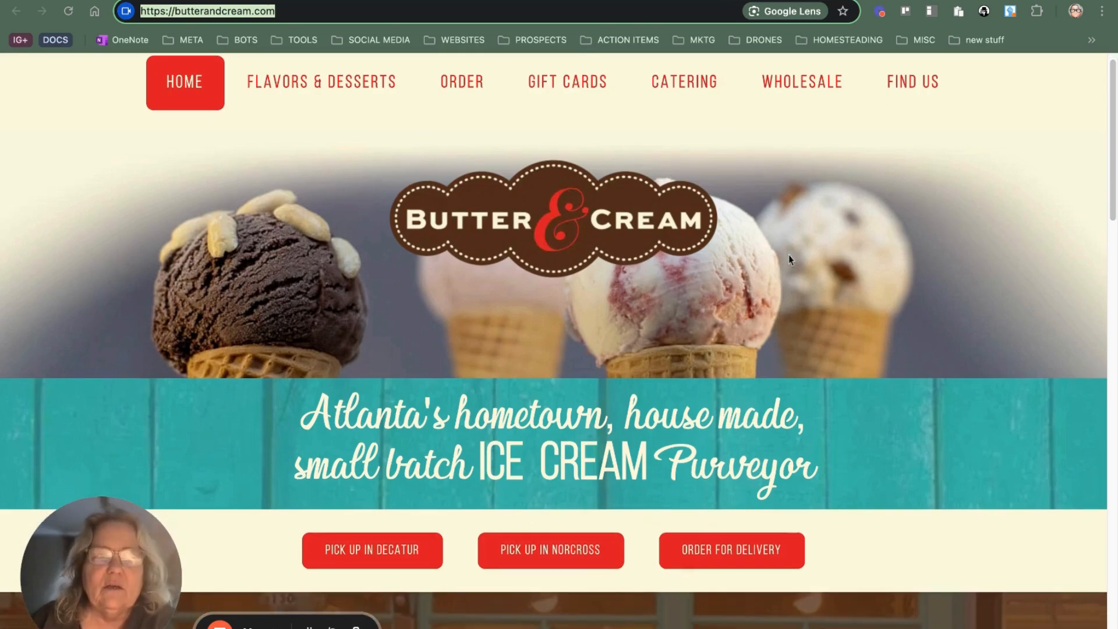
scroll(610, 285, "down", 15)
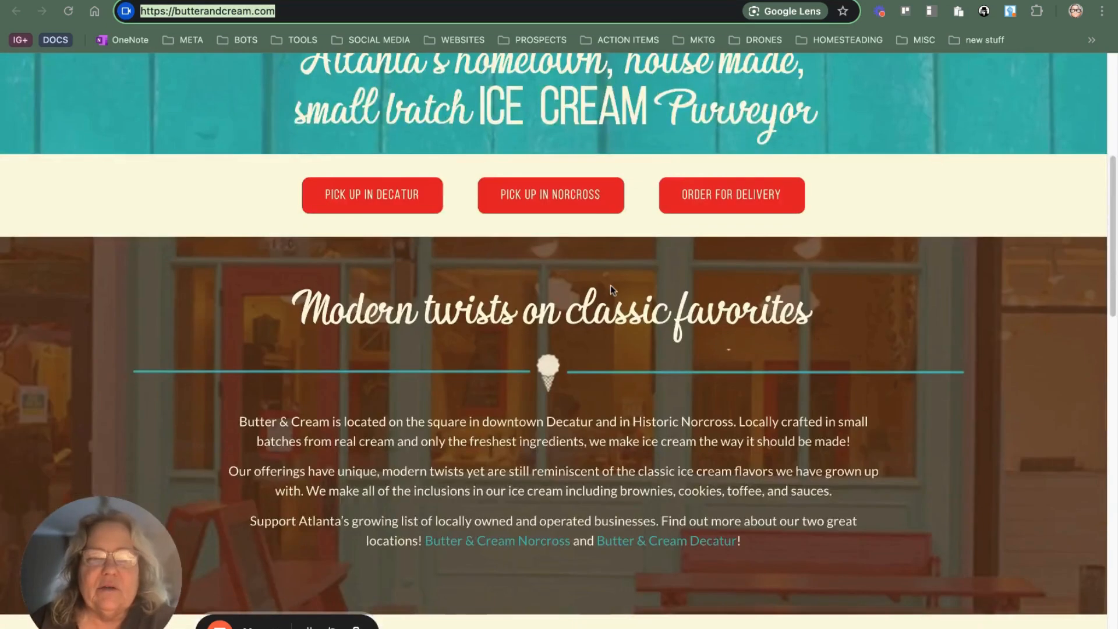
scroll(627, 329, "up", 15)
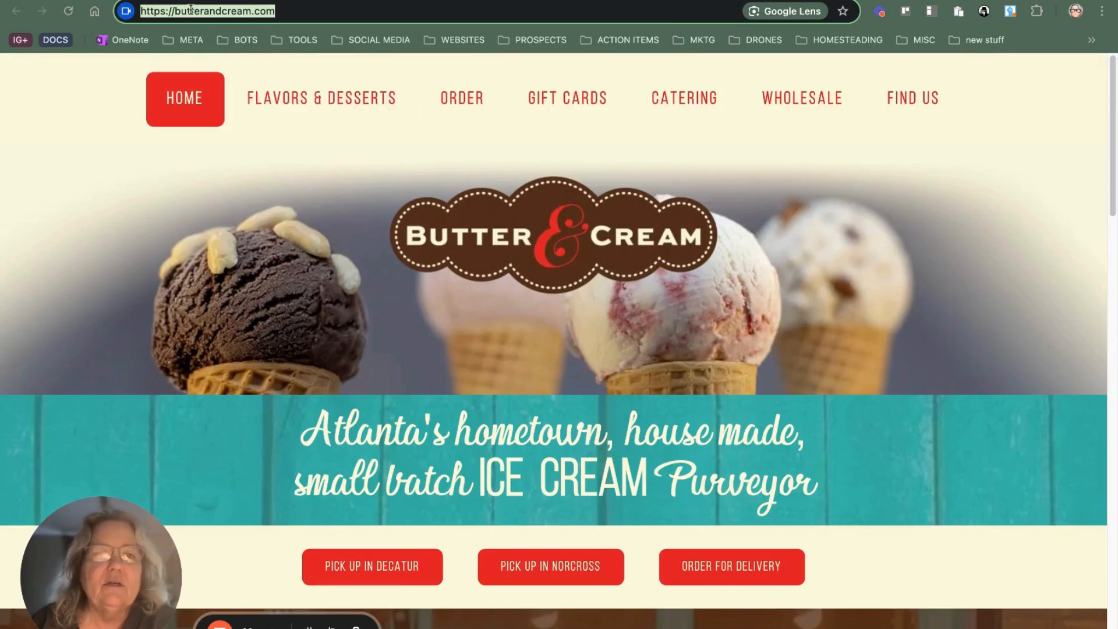
Step: Switch to ChatGPT Builder and rename the "Ice Cream Shop" account as "Butter and Cream" in the account settings
left_click(166, 1)
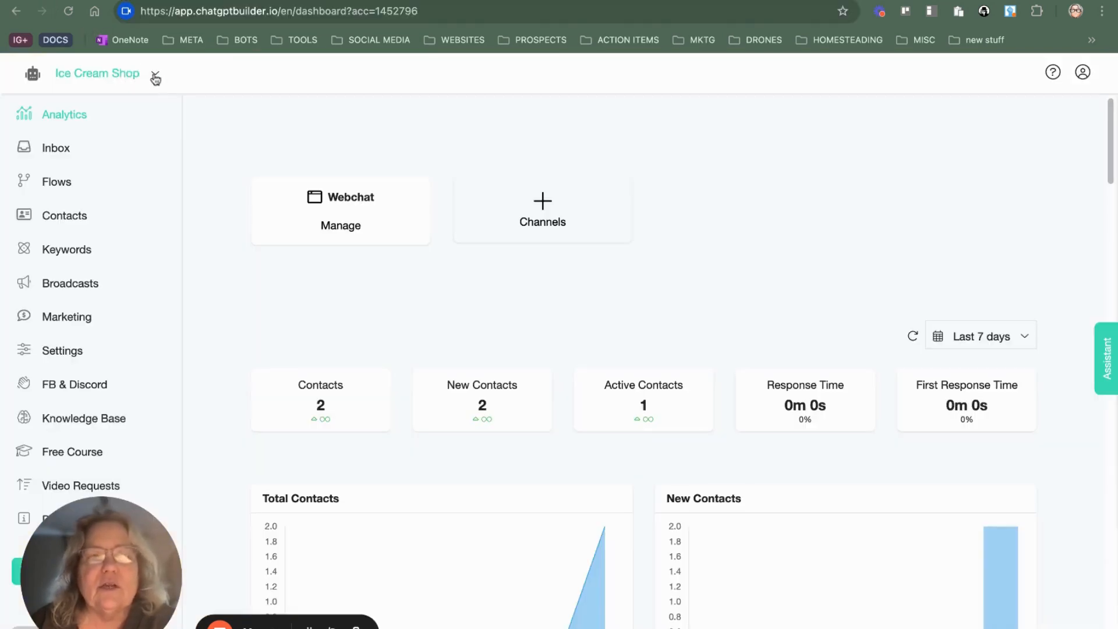
left_click(82, 351)
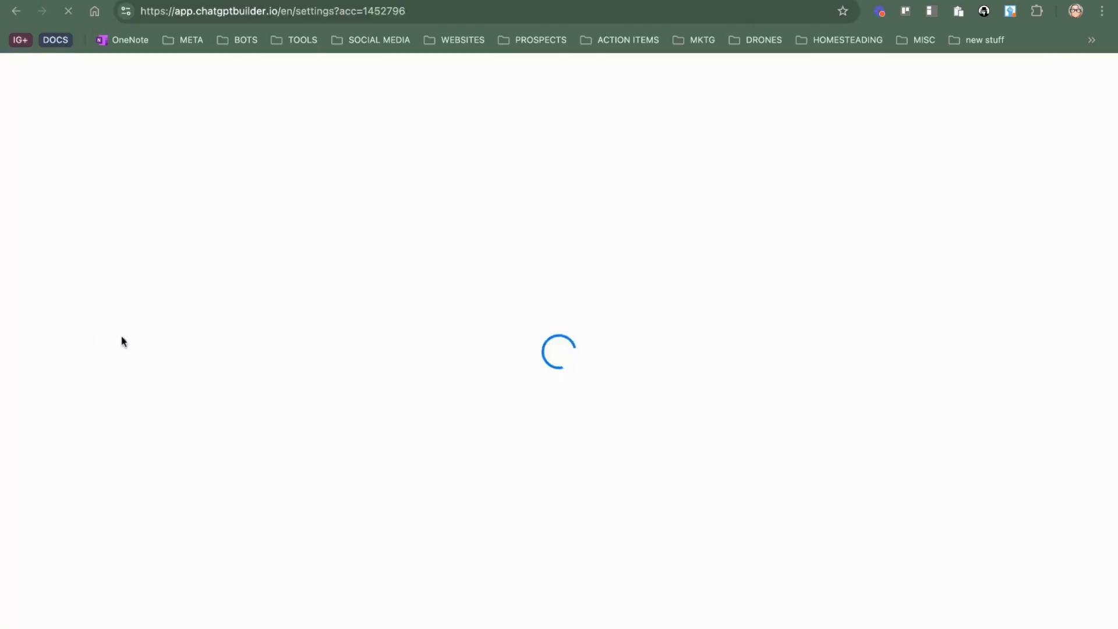
scroll(690, 542, "down", 10)
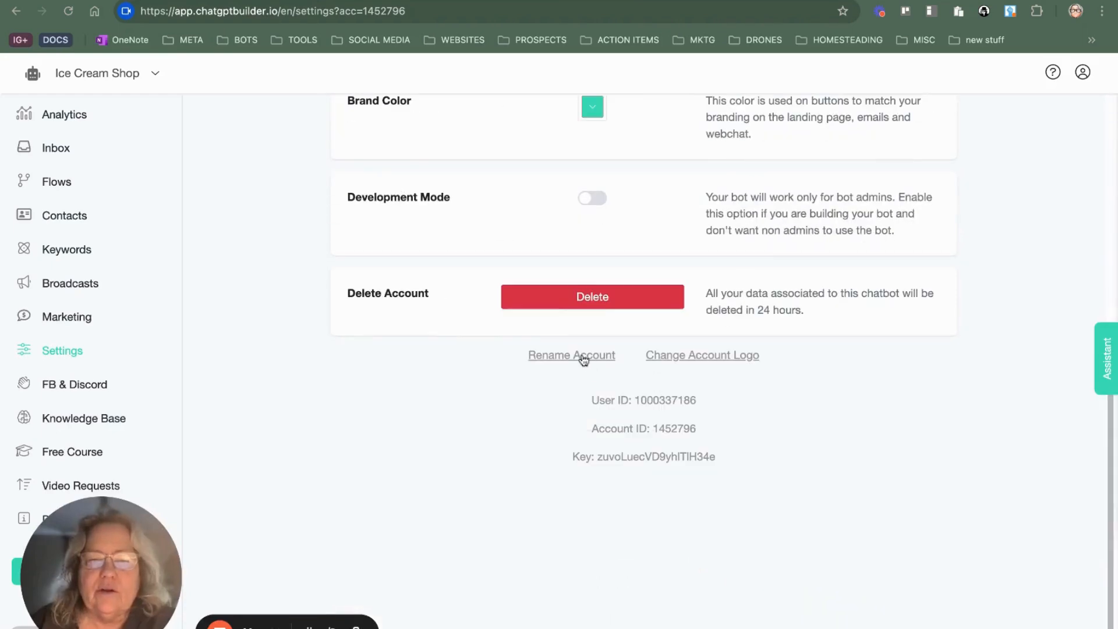
left_click(581, 357)
triple_click(487, 150)
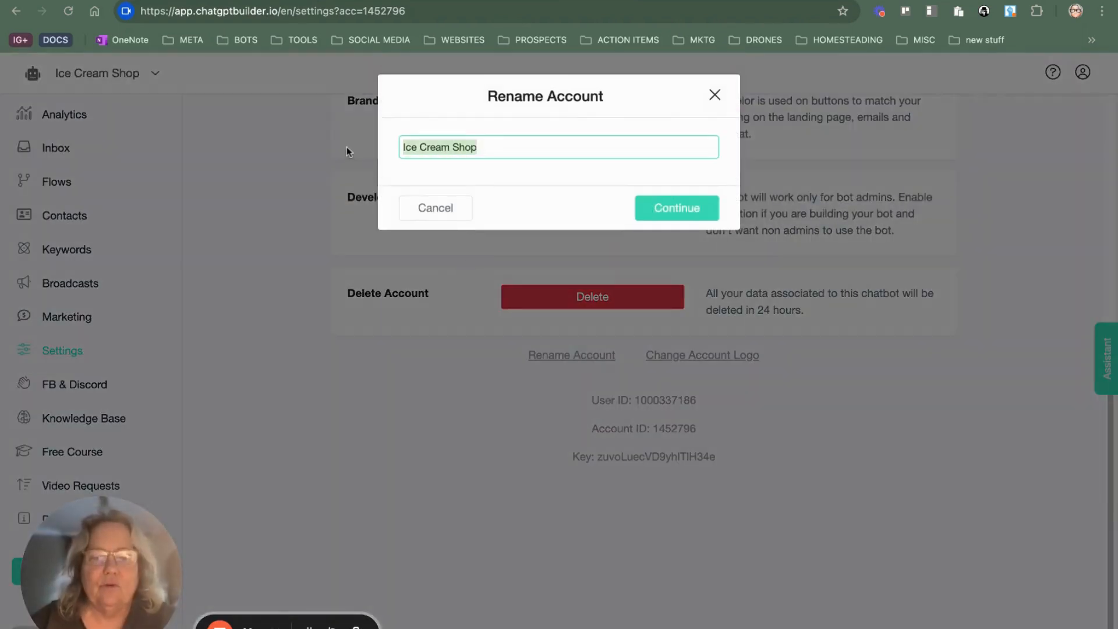
type("Butt")
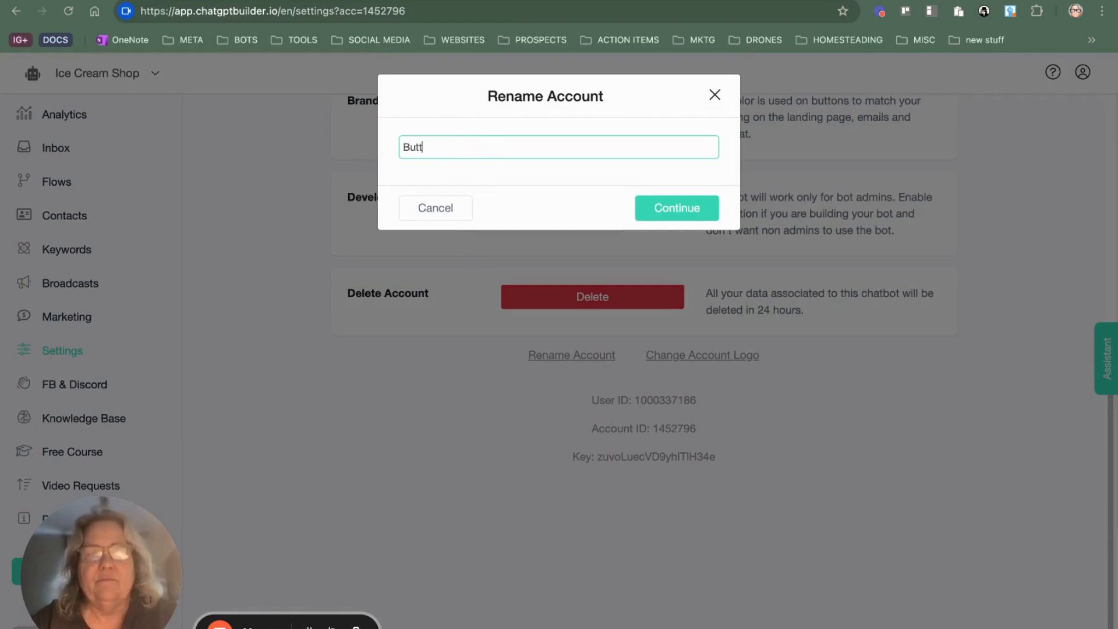
type("er and Cream")
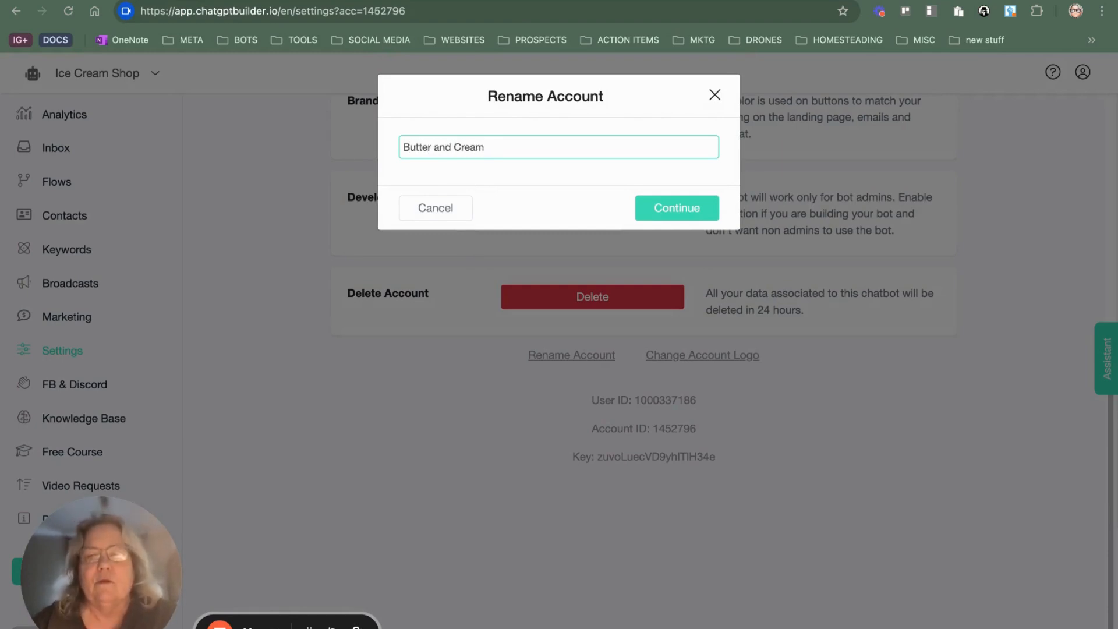
left_click(650, 209)
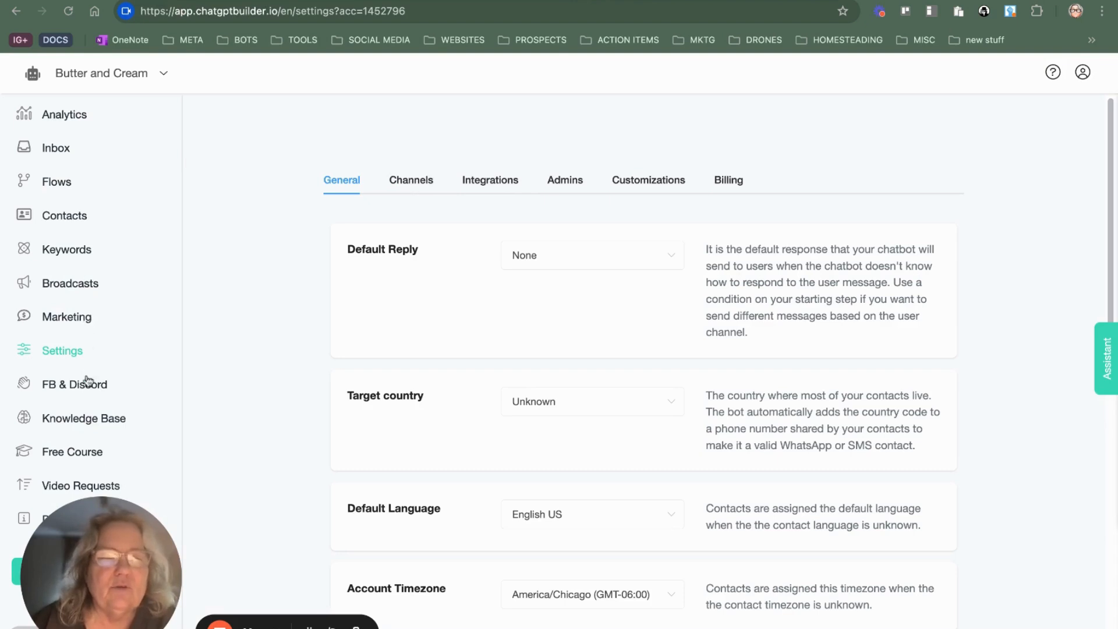
Step: In the Knowledge Base's Site Page Links Extractor, enter "butter and cream" as the business name and the business's contact e-mail
left_click(96, 417)
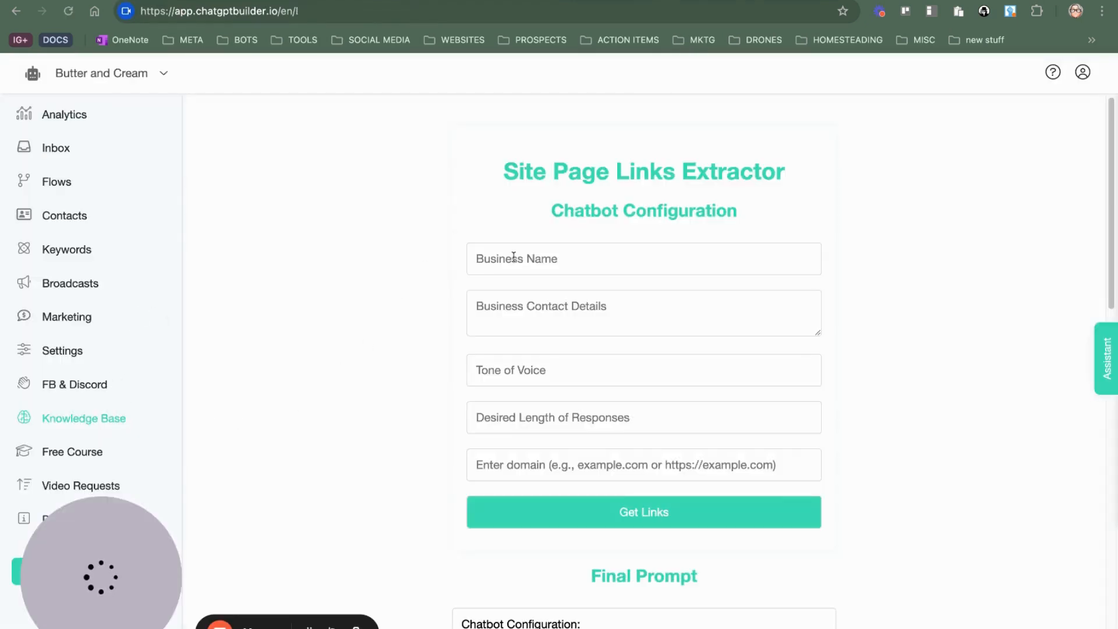
left_click(513, 256)
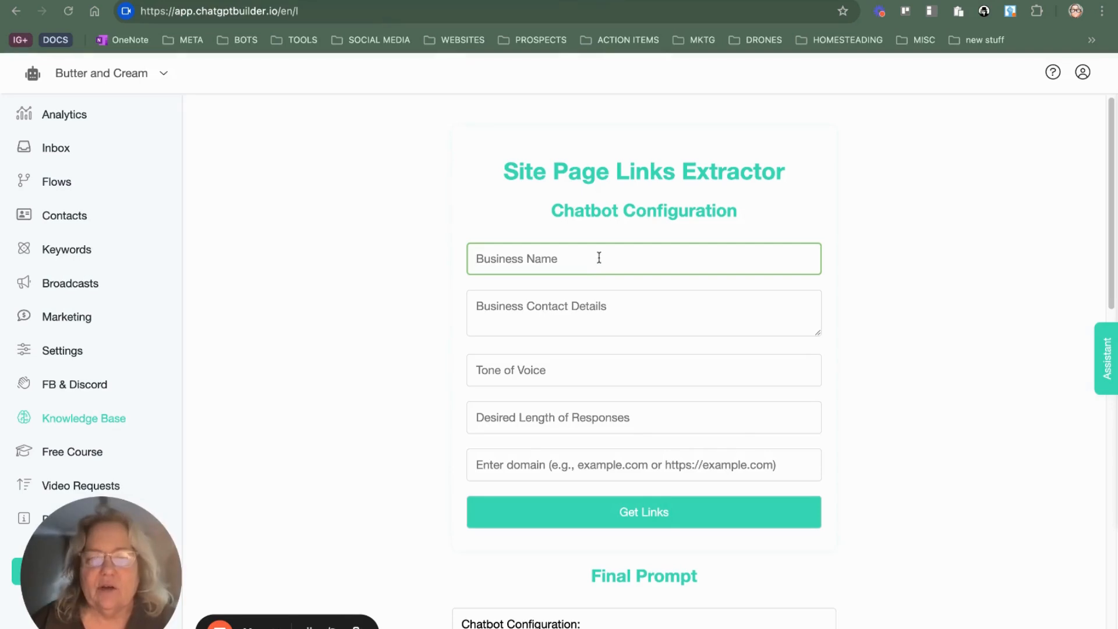
left_click(618, 425)
left_click(586, 308)
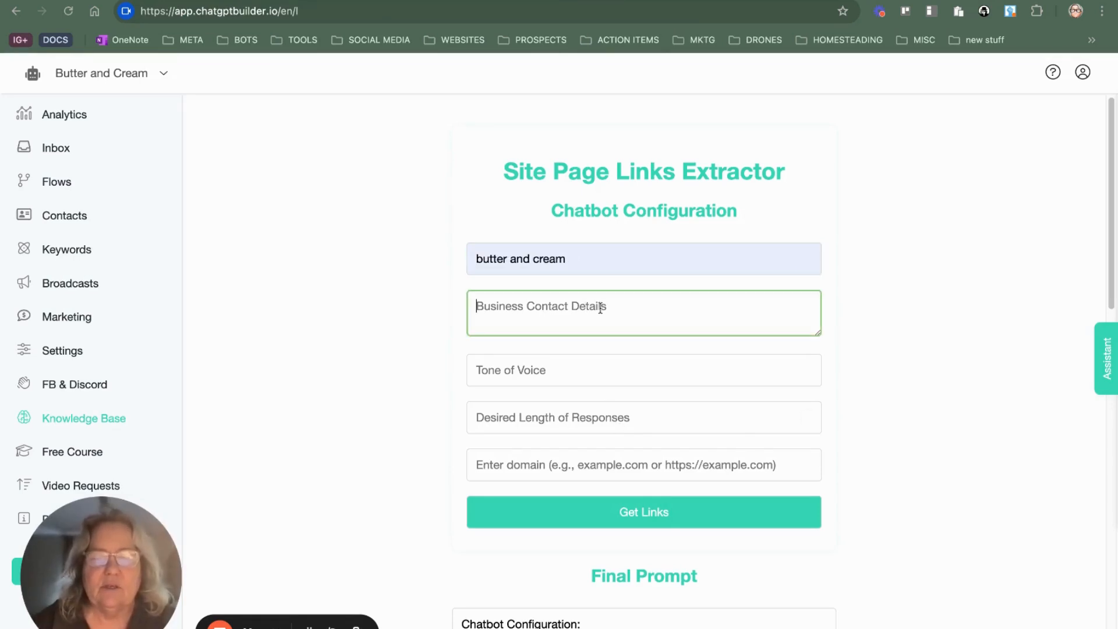
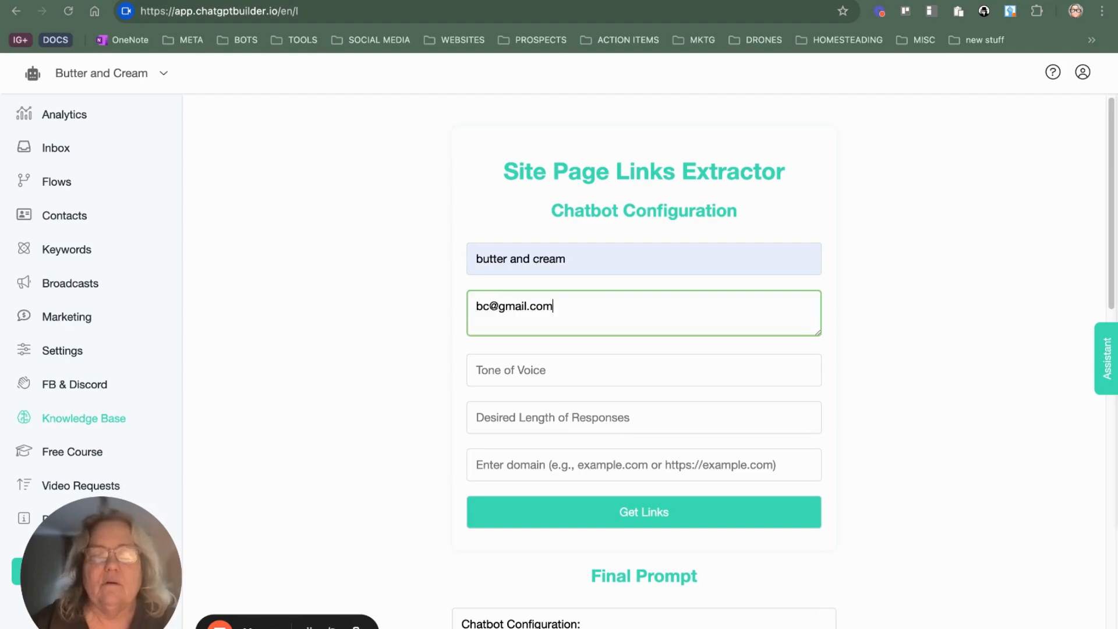
Step: Set the chatbot configuration's tone of voice to "friendly" and the desired length of responses to 2
left_click(613, 366)
left_click(535, 411)
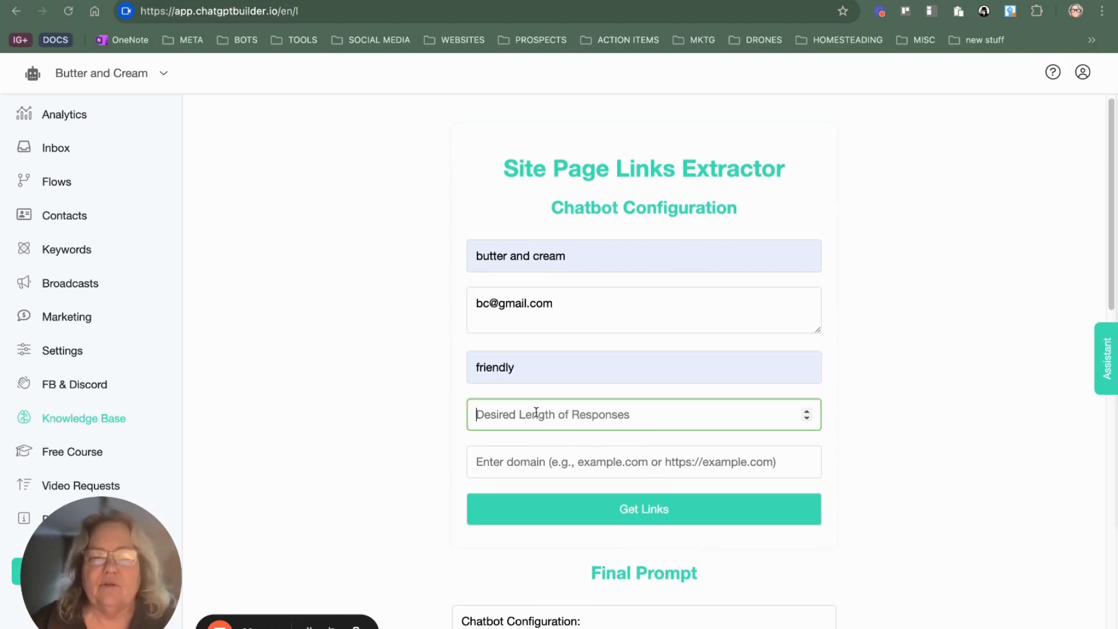
left_click(806, 411)
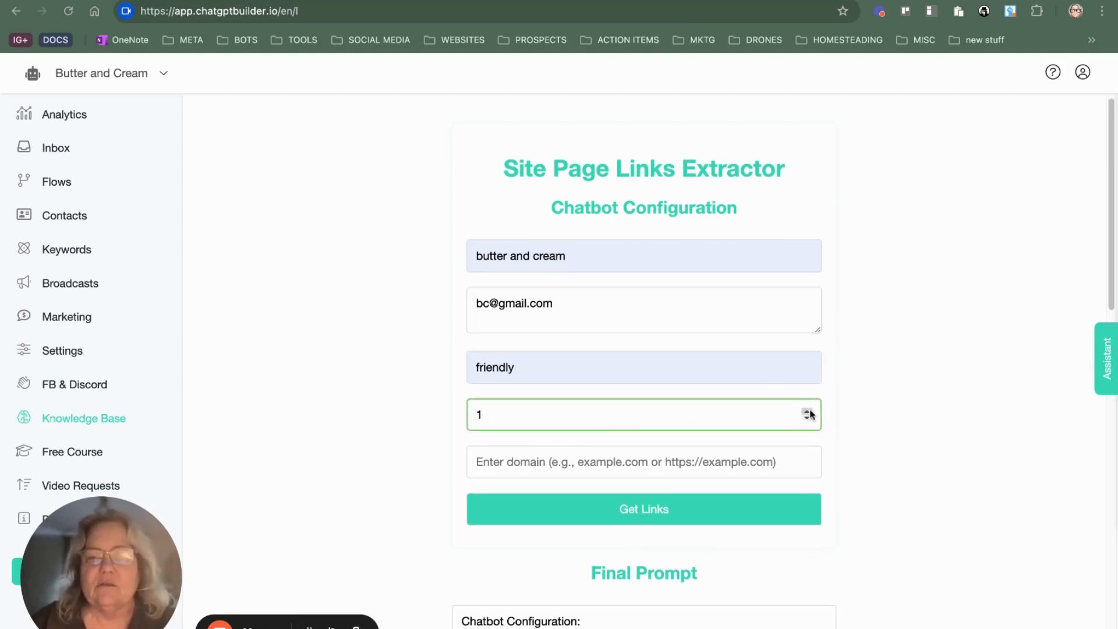
left_click(682, 465)
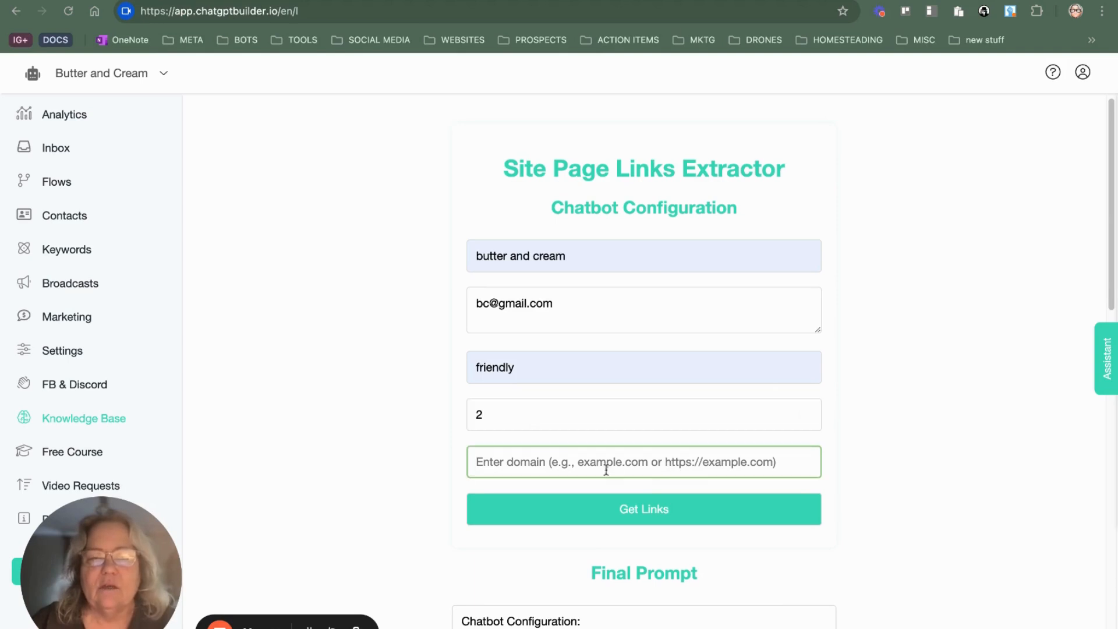
type("https://butterandcream.com/")
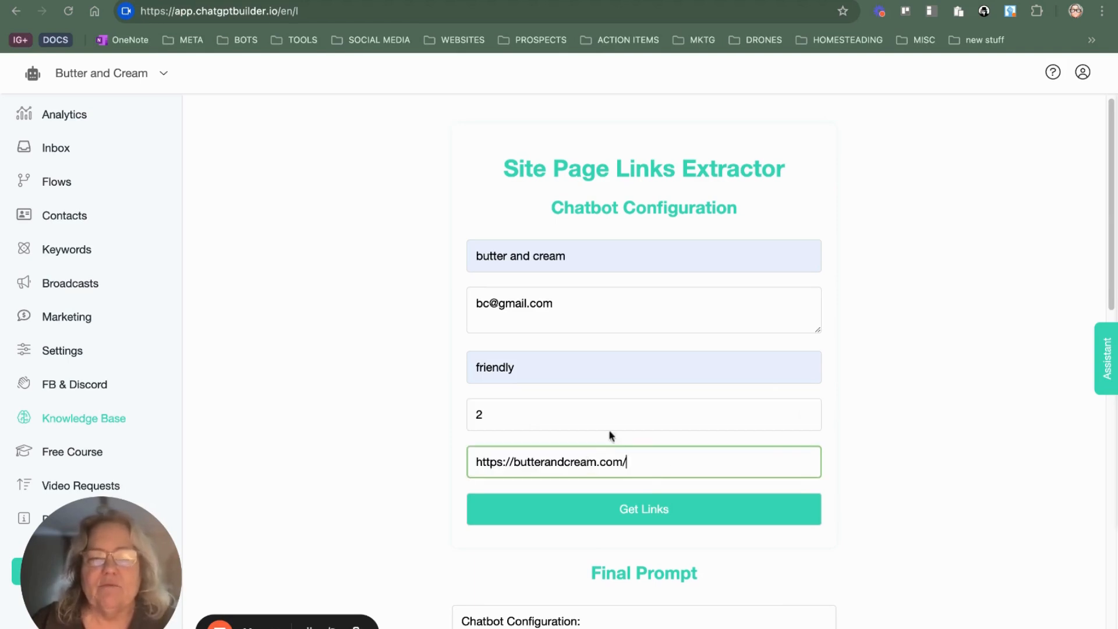
scroll(708, 384, "down", 6)
scroll(658, 242, "up", 3)
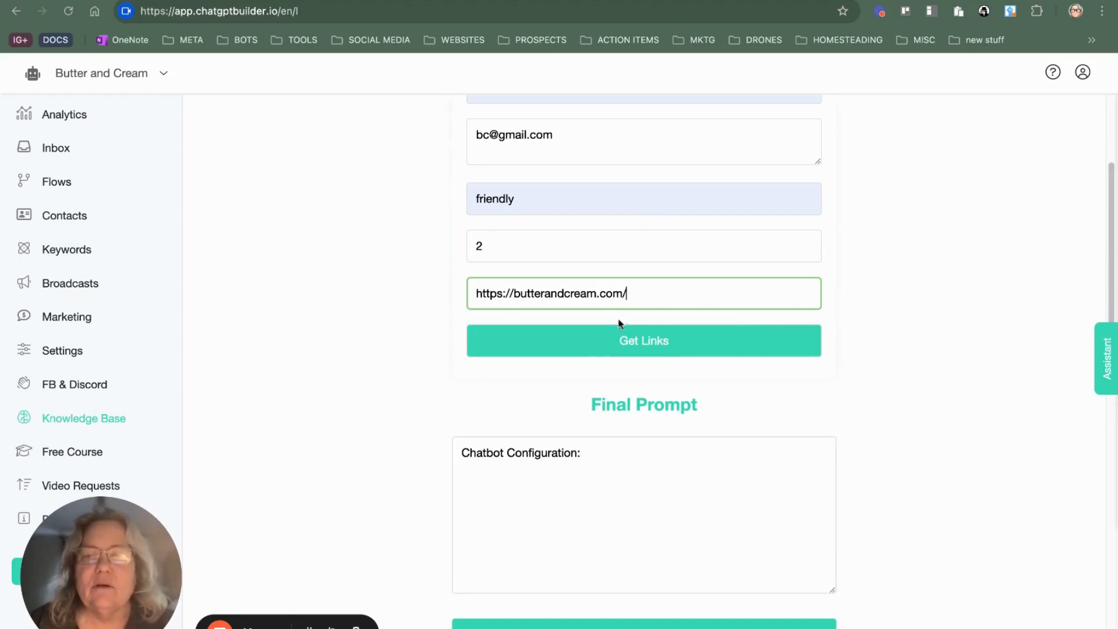
left_click(618, 346)
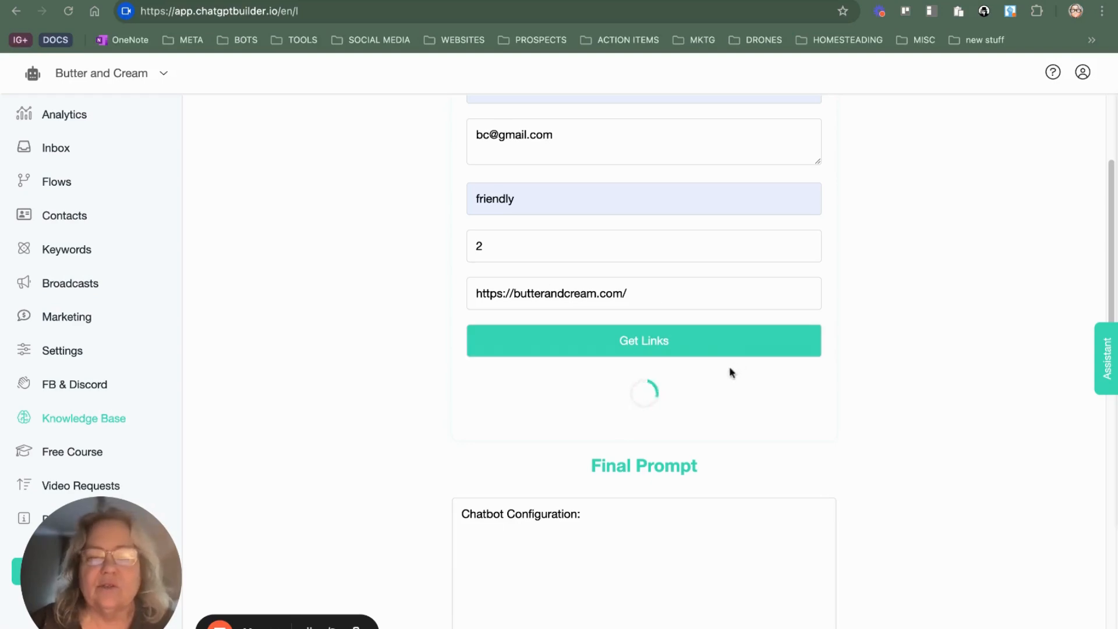
scroll(384, 343, "down", 1)
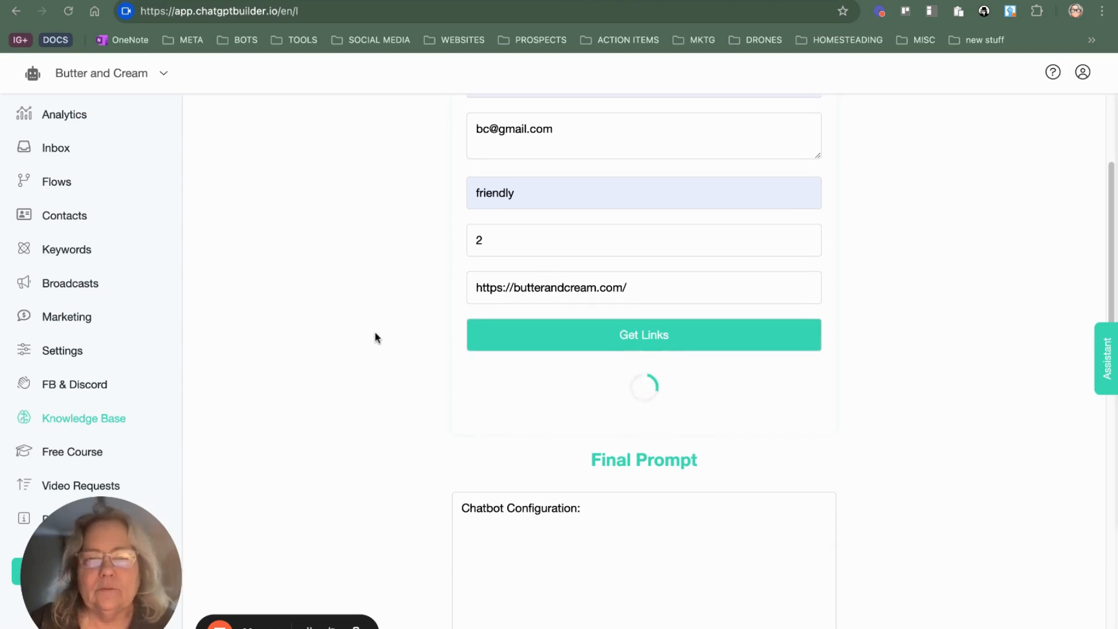
scroll(377, 338, "down", 2)
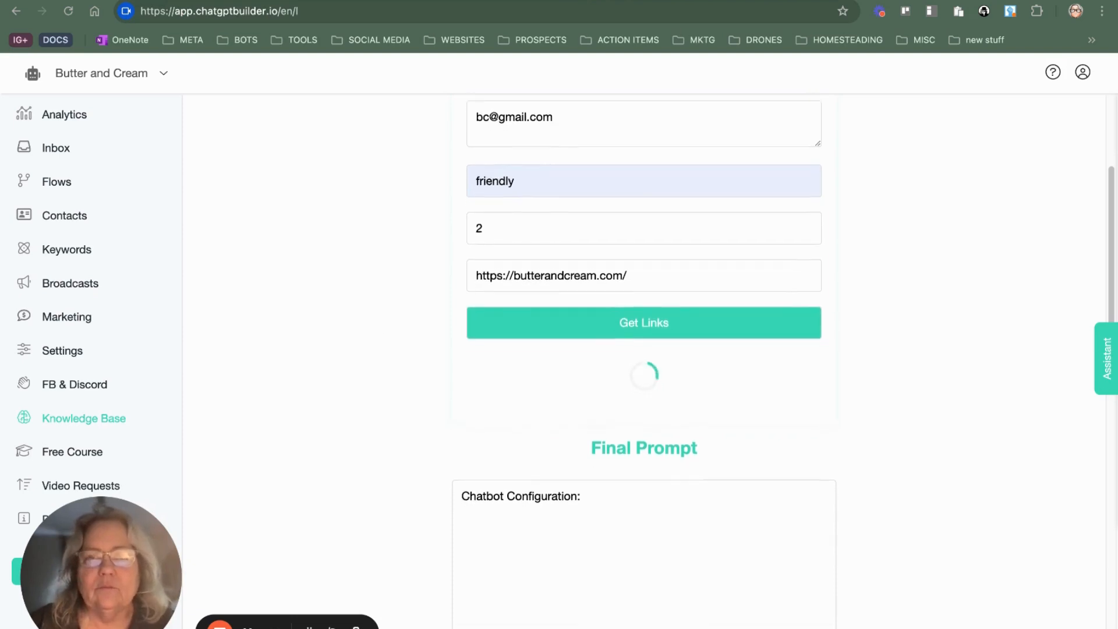
scroll(644, 361, "down", 1)
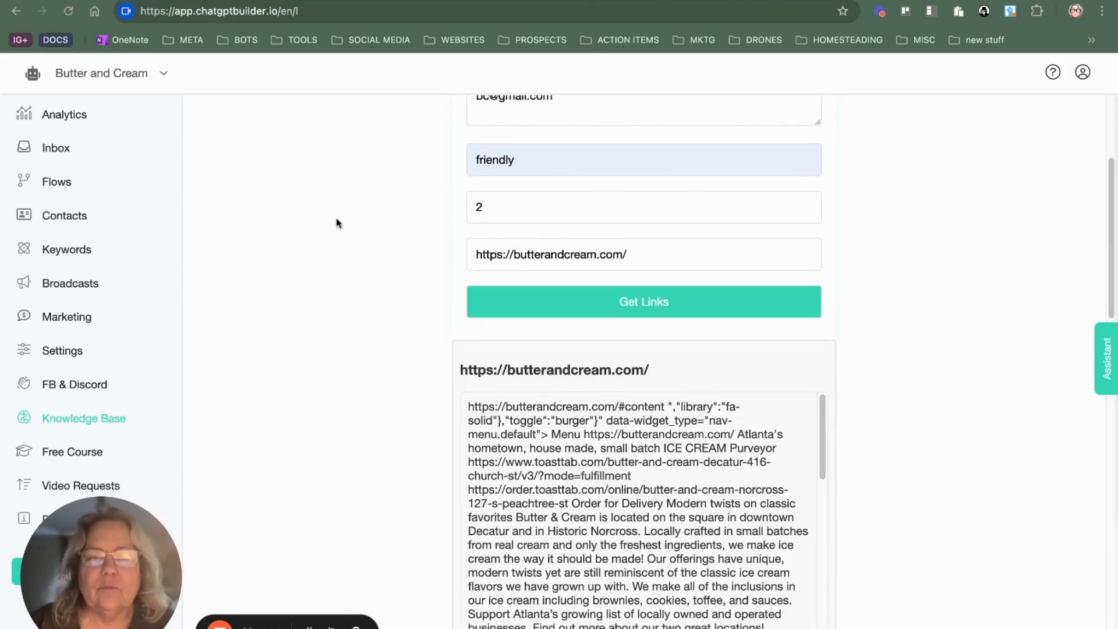
scroll(636, 232, "down", 5)
scroll(557, 345, "down", 5)
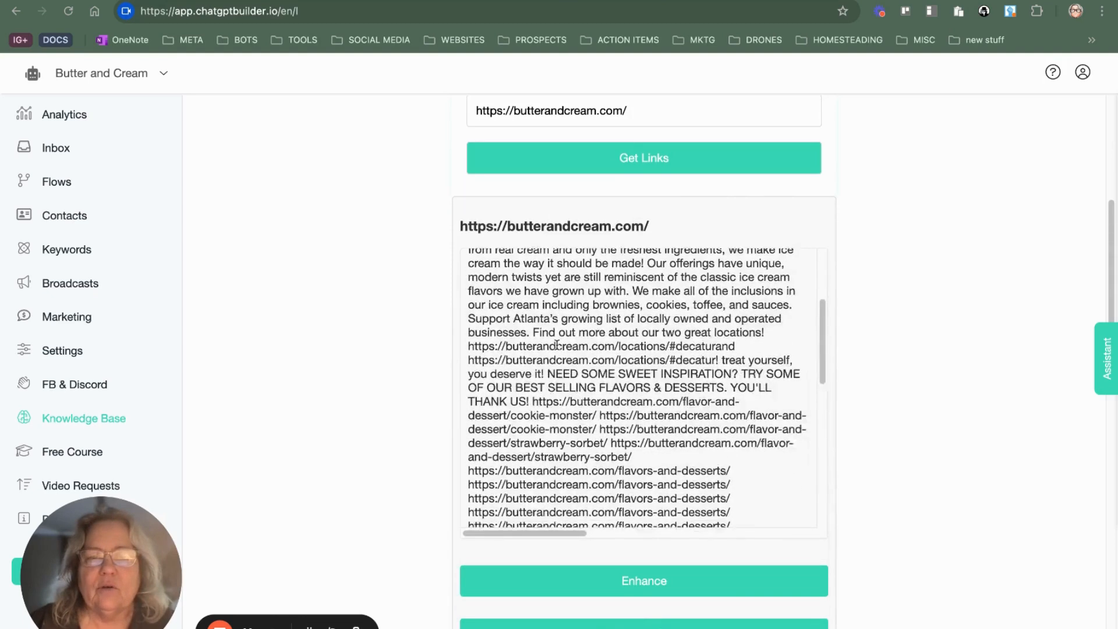
scroll(615, 377, "down", 8)
scroll(647, 493, "down", 10)
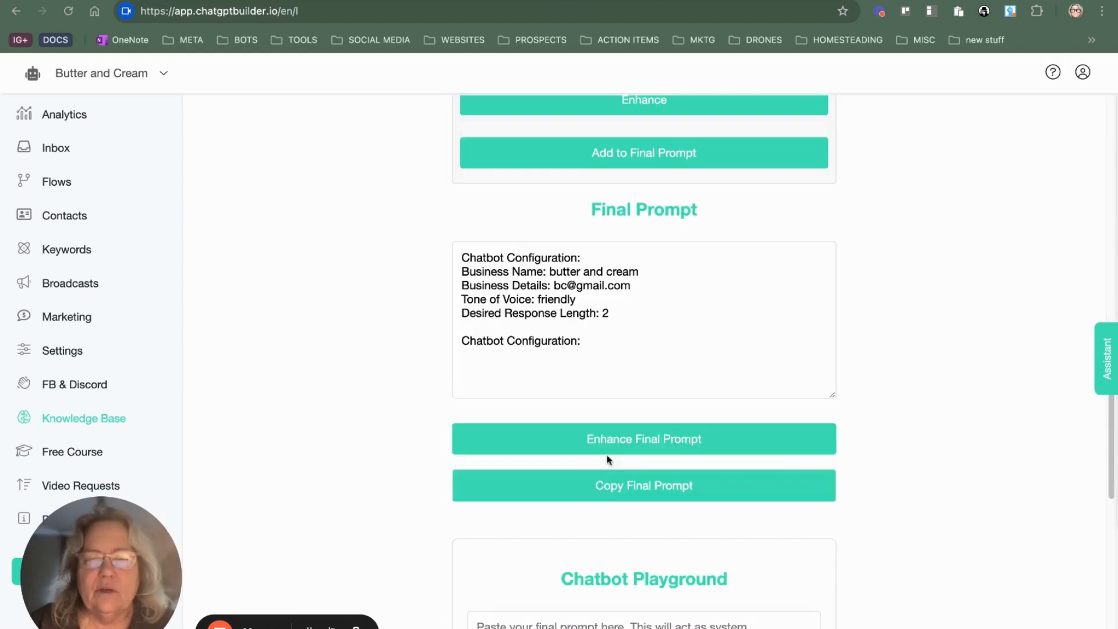
scroll(621, 199, "up", 2)
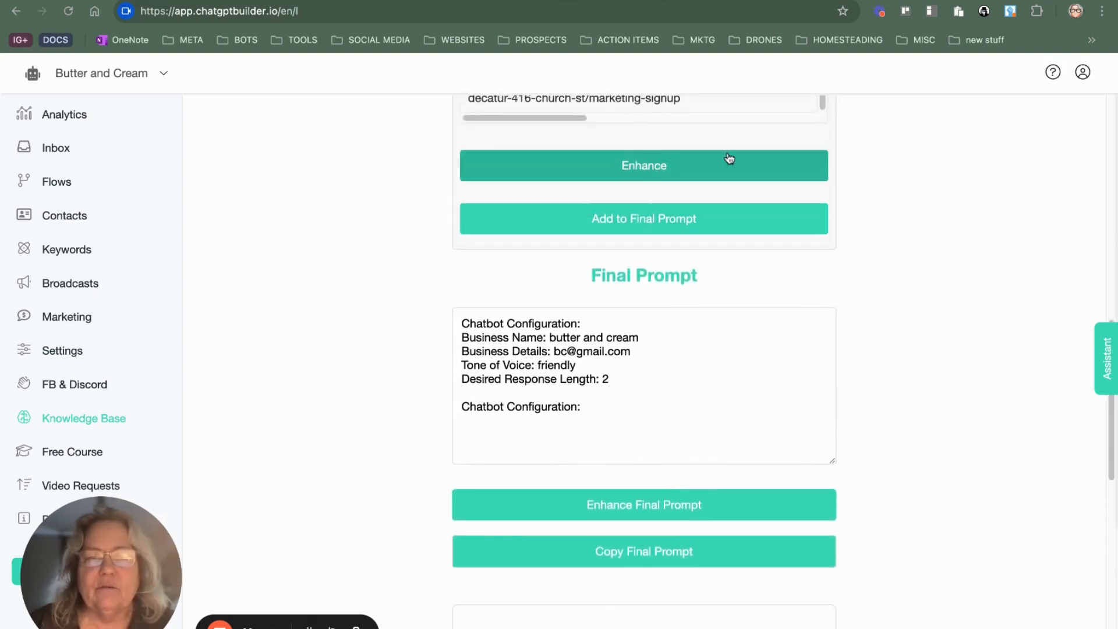
left_click(682, 160)
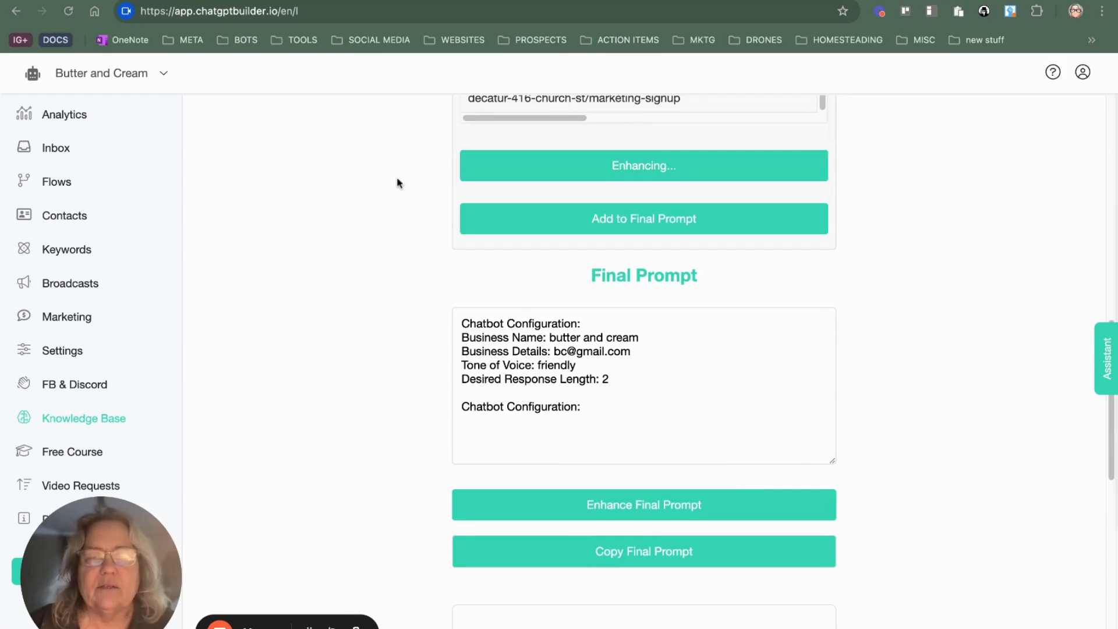
Step: Check the enhanced website text and add it to the chatbot's final prompt
scroll(789, 149, "up", 7)
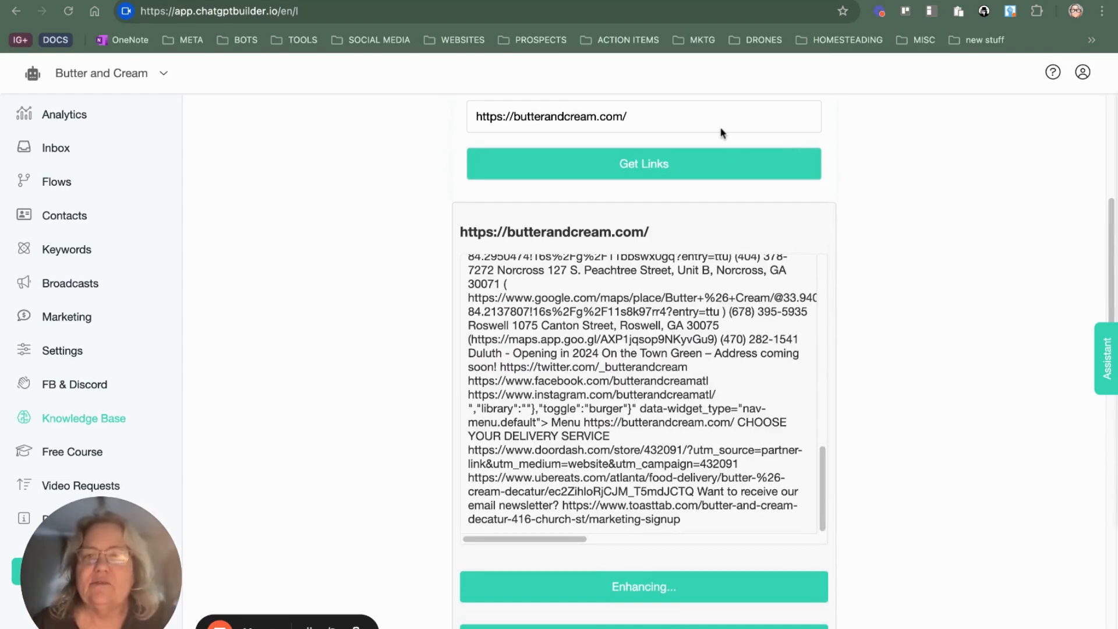
scroll(745, 477, "down", 5)
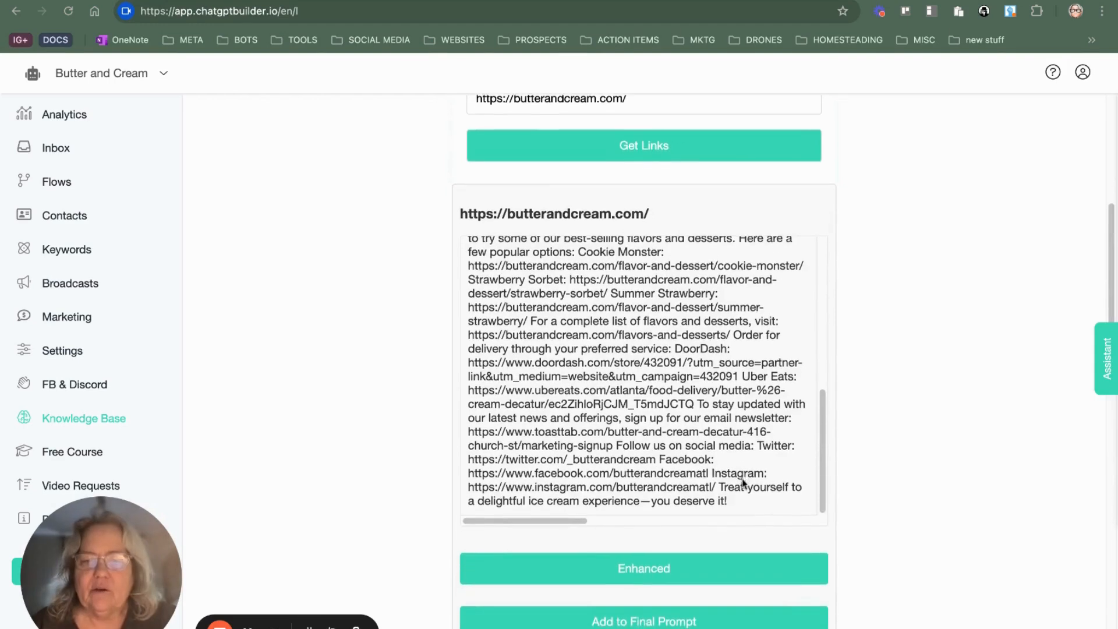
scroll(745, 479, "down", 5)
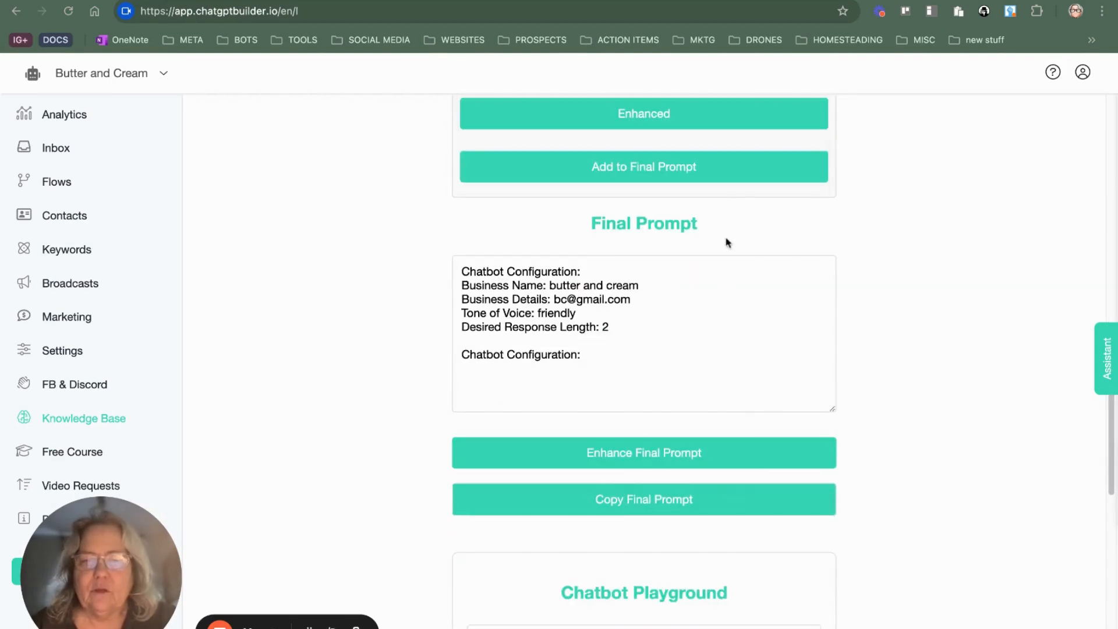
left_click(715, 163)
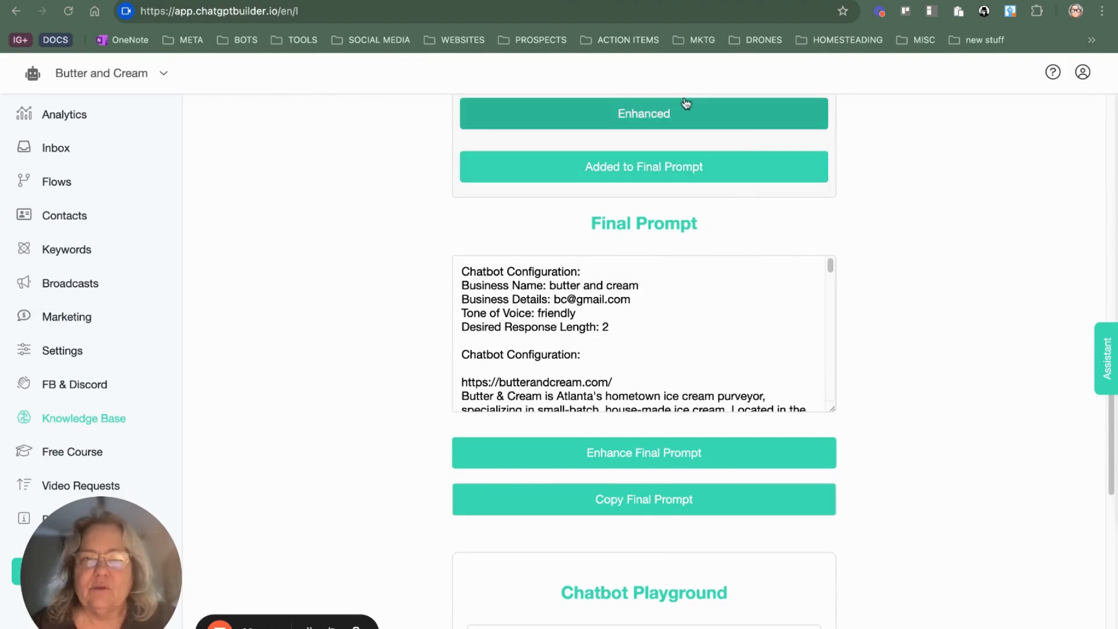
Step: Copy the complete final prompt and paste it into the Chatbot Playground as the system instructions
scroll(669, 291, "down", 15)
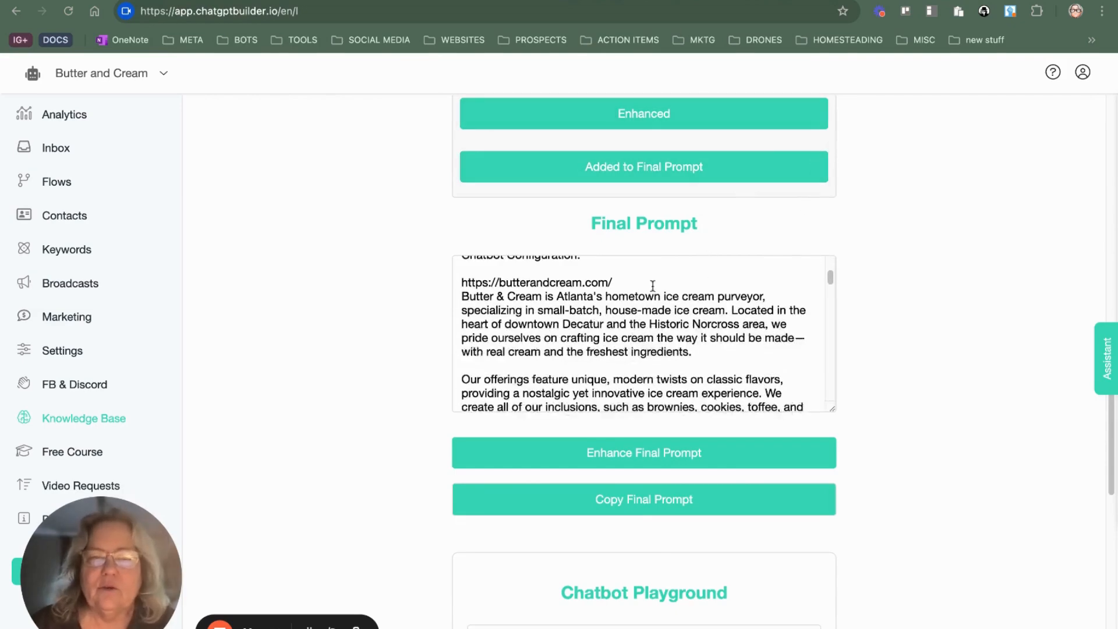
scroll(668, 308, "down", 15)
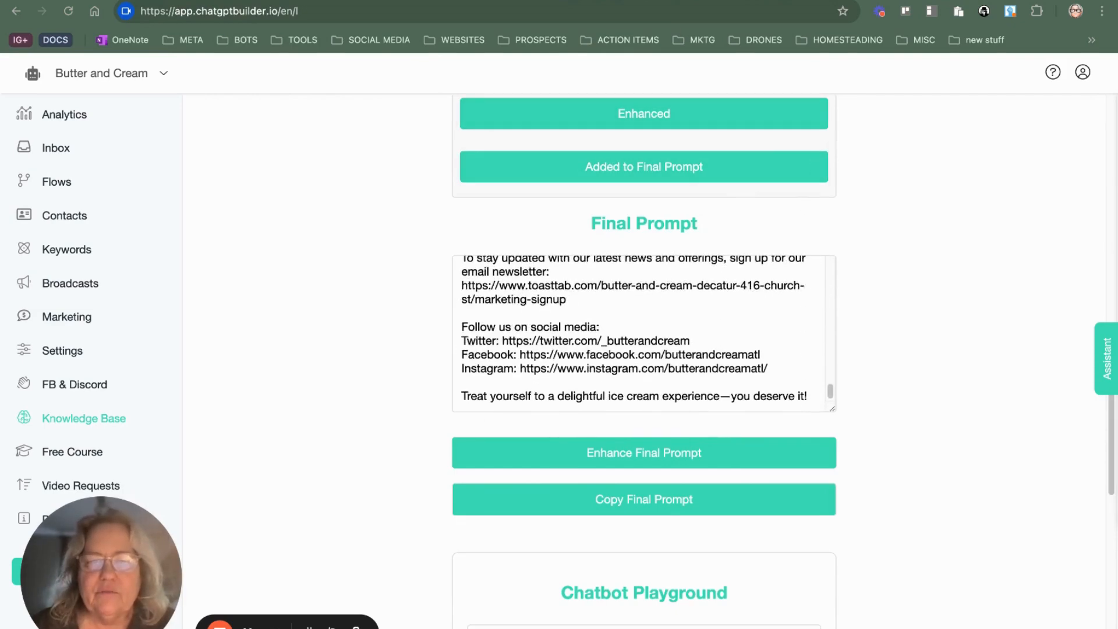
scroll(711, 327, "down", 5)
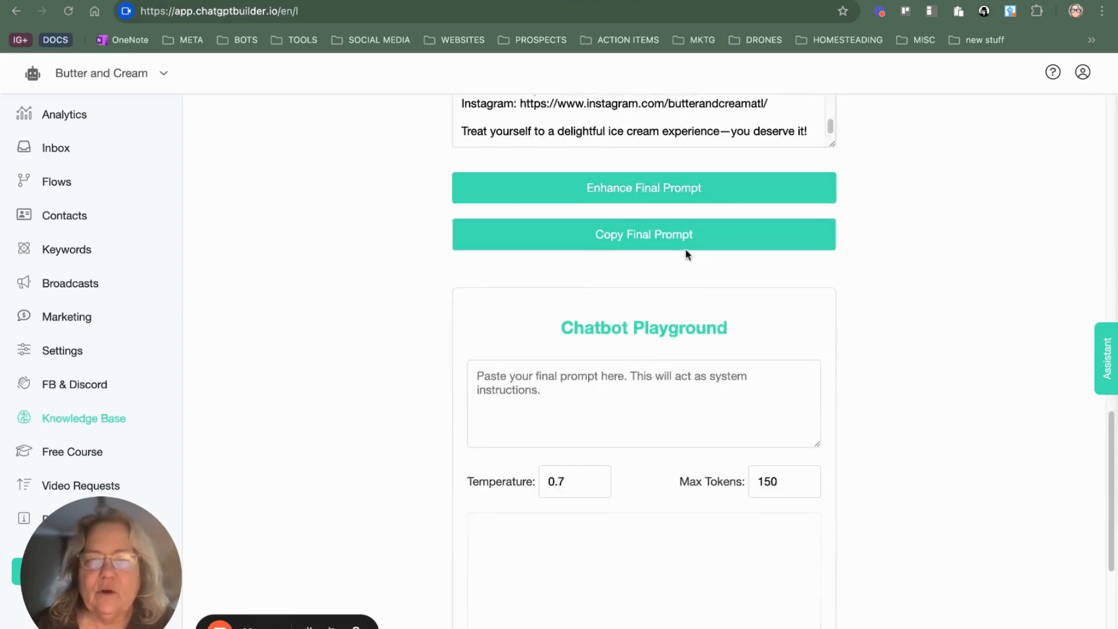
left_click(693, 133)
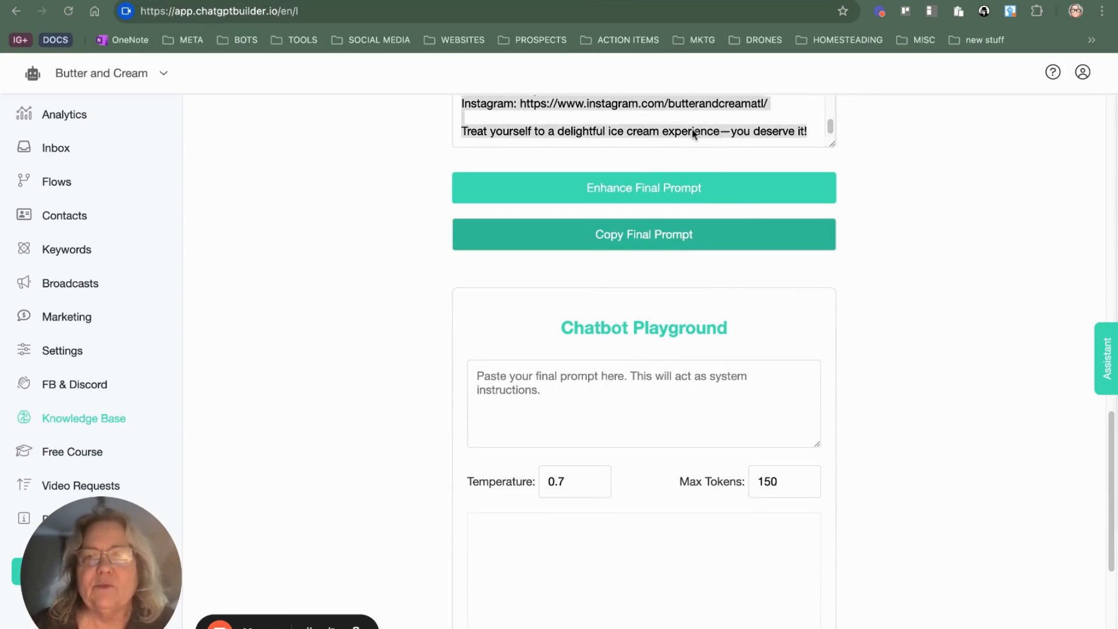
left_click(650, 377)
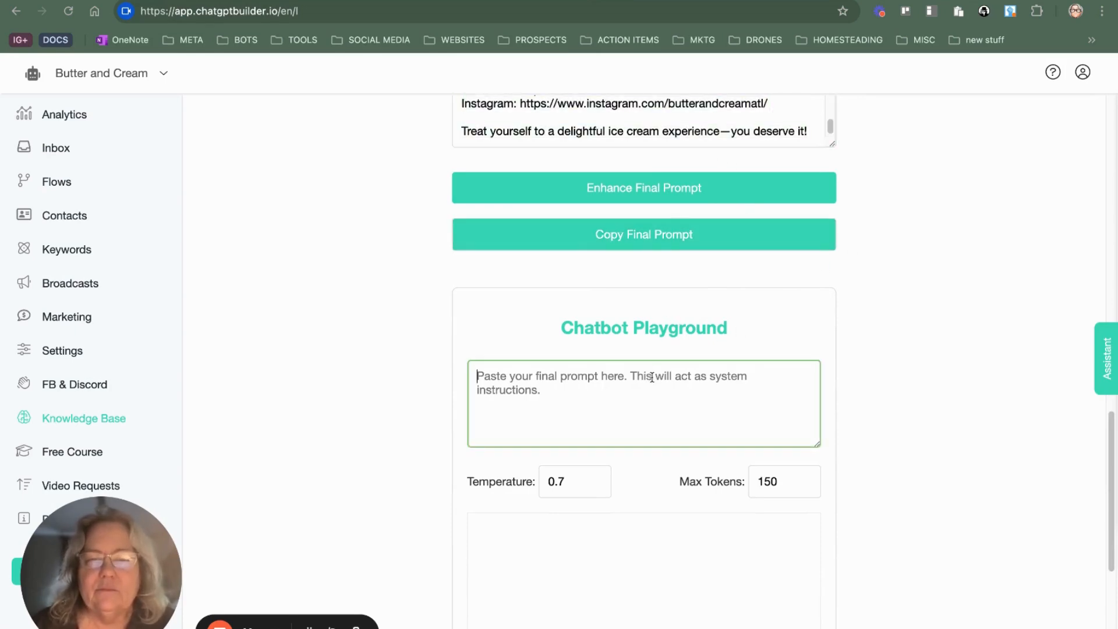
key("super+v")
Step: Test the bot in the Chatbot Playground by sending the message "hi"
scroll(780, 340, "down", 1)
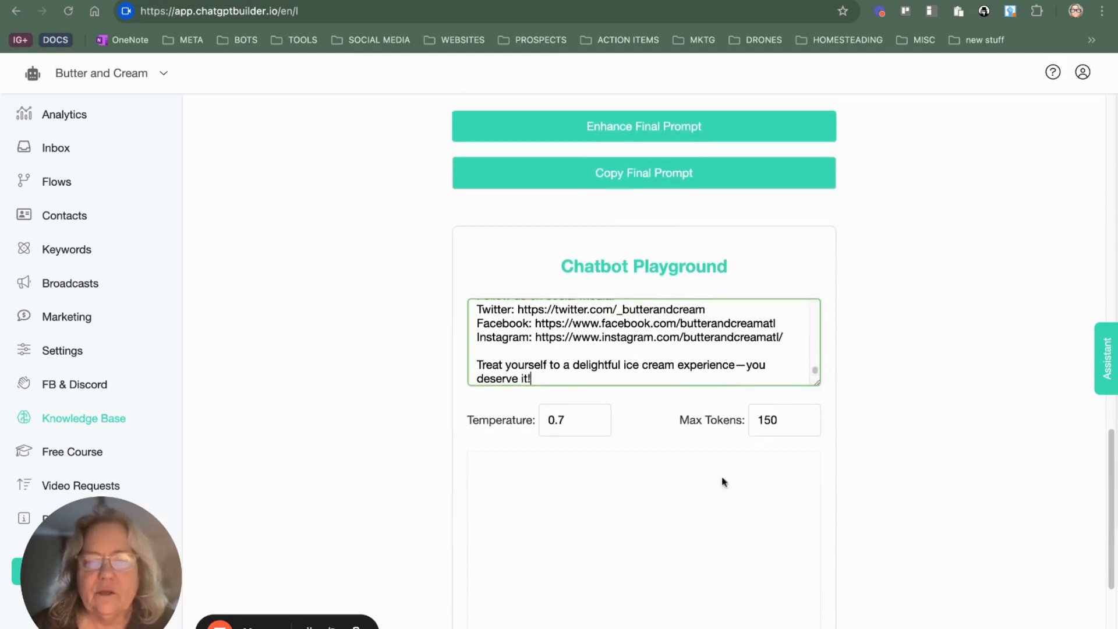
left_click(577, 553)
scroll(617, 431, "down", 1)
scroll(617, 420, "down", 3)
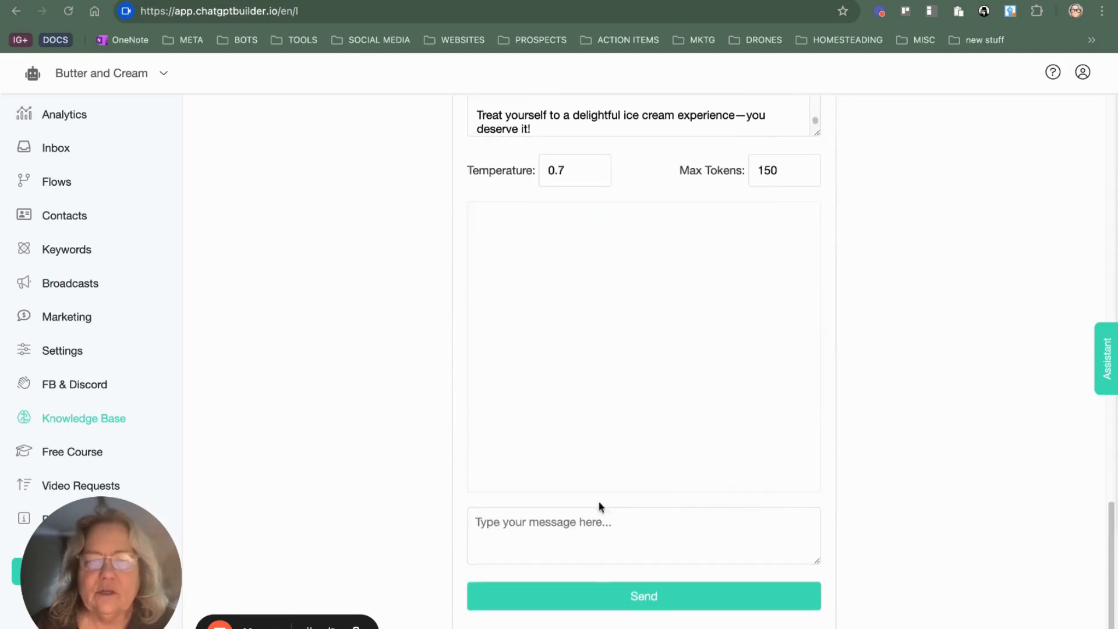
left_click(610, 527)
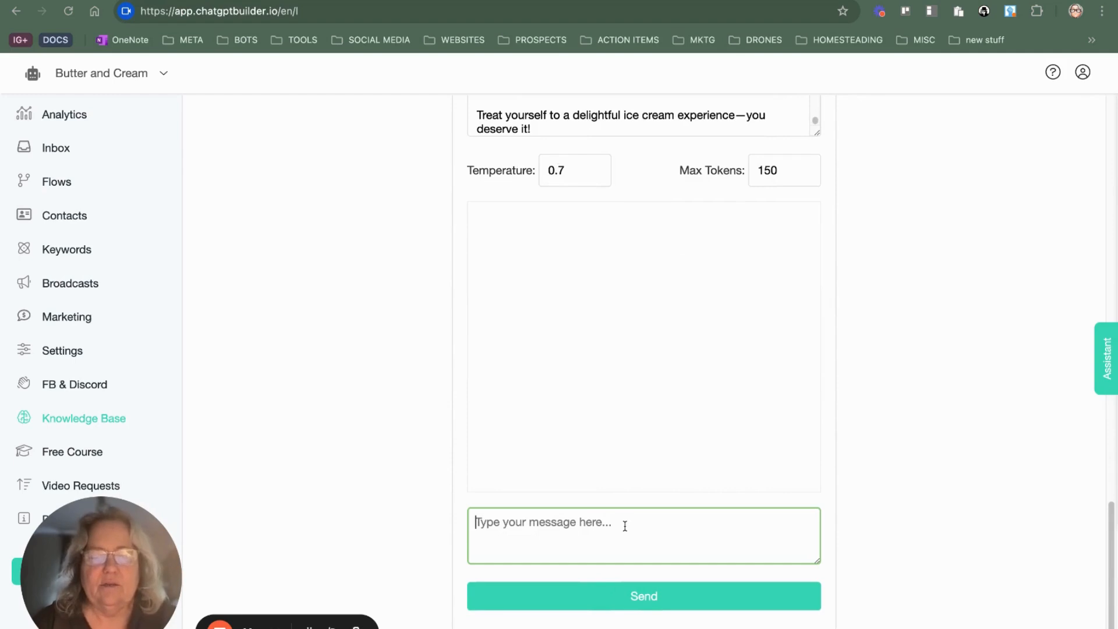
type("hi")
key("Return")
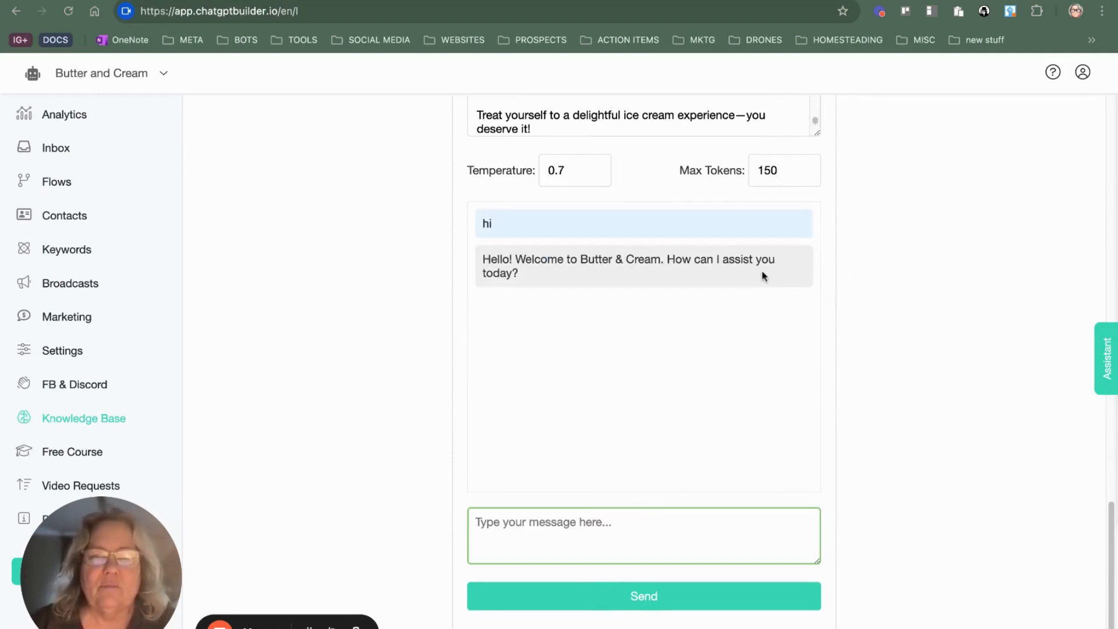
Step: Send the playground bot the question "what flavors it has"
scroll(665, 573, "up", 1)
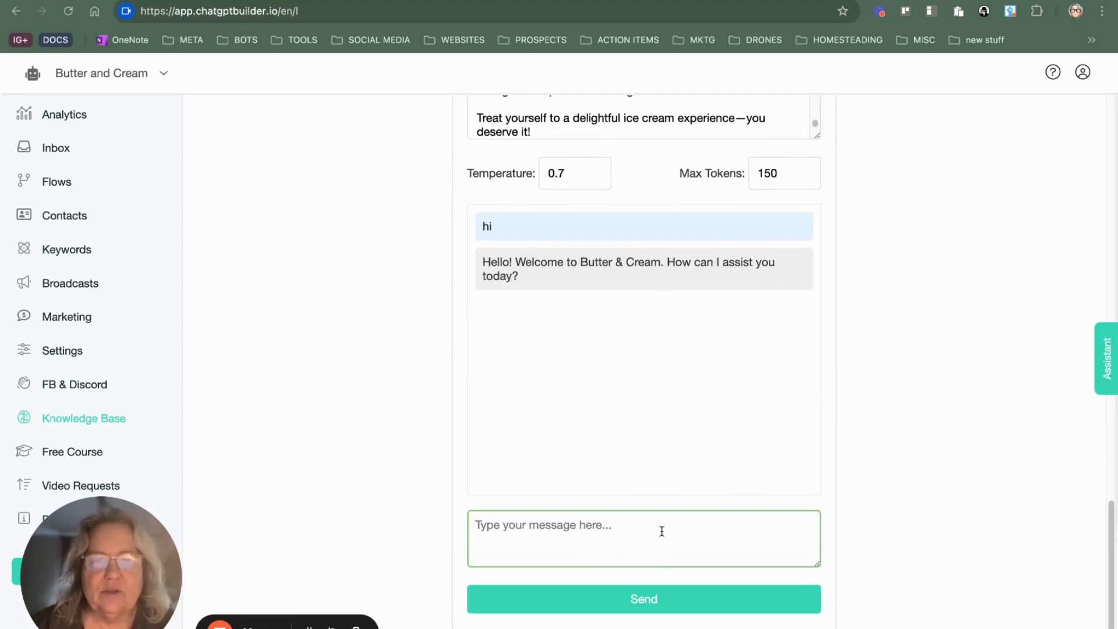
type("what flavors i")
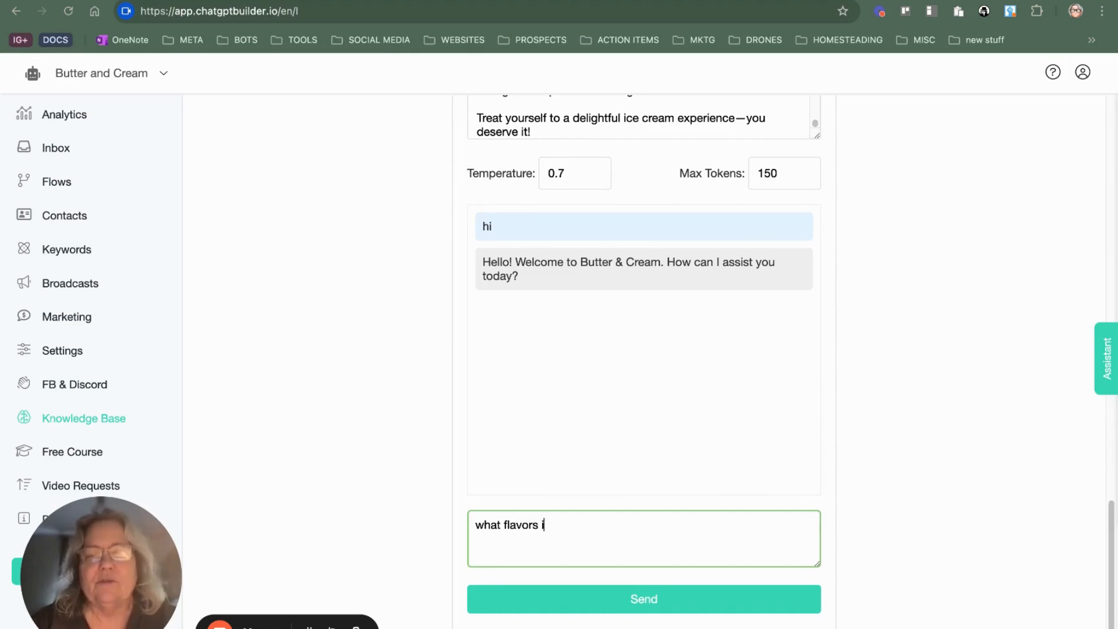
type("t has")
key("Return")
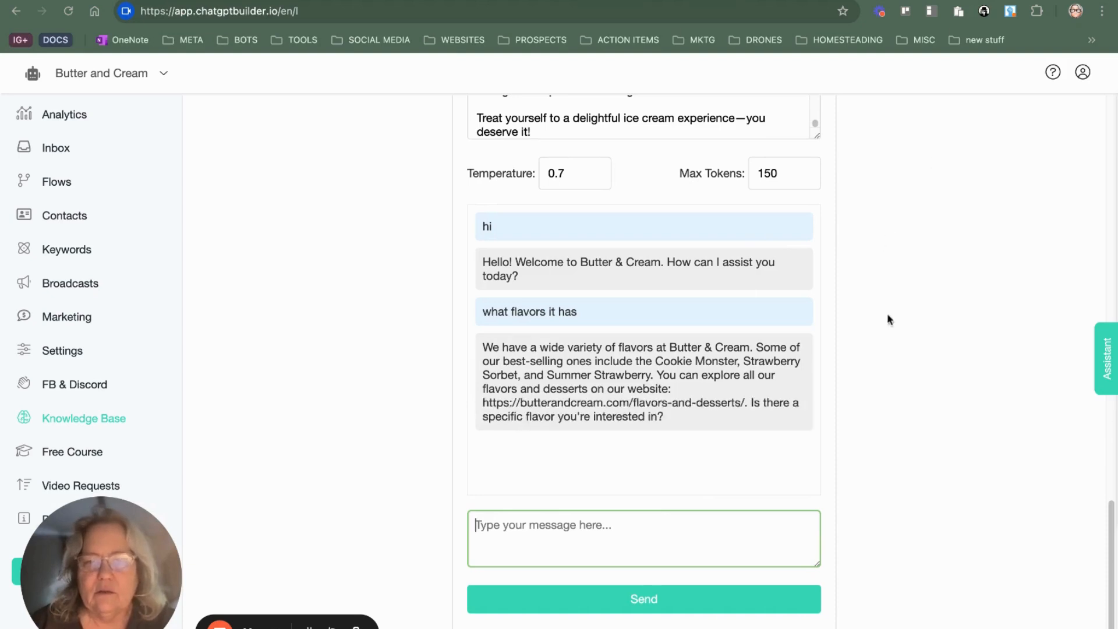
Step: Send the playground bot the question "is you ice cream made in house"
scroll(668, 512, "up", 1)
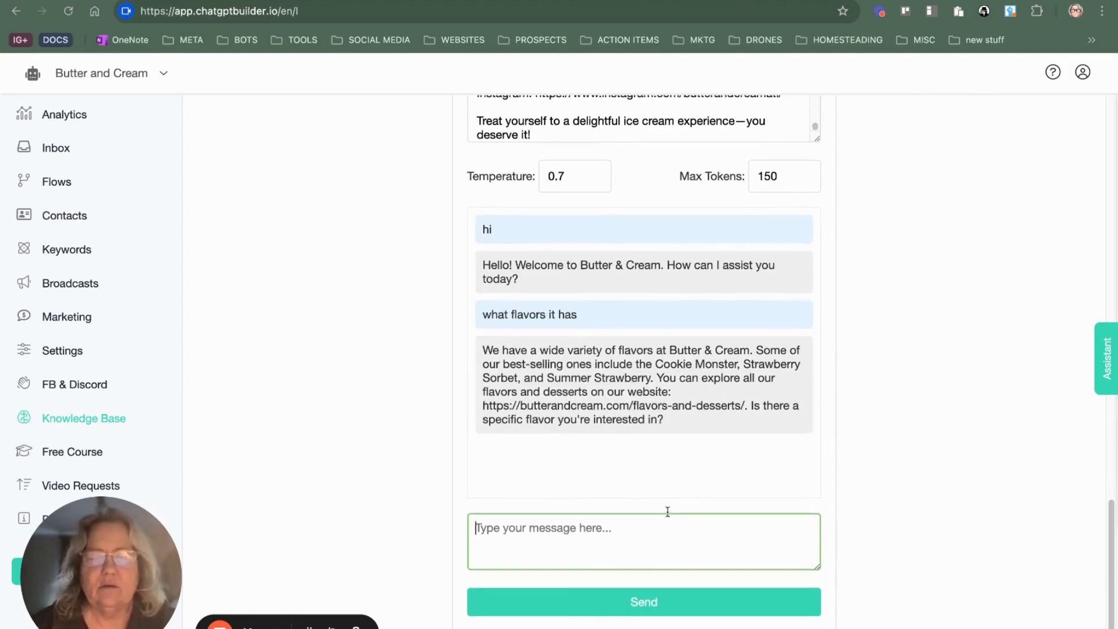
type("is you ic")
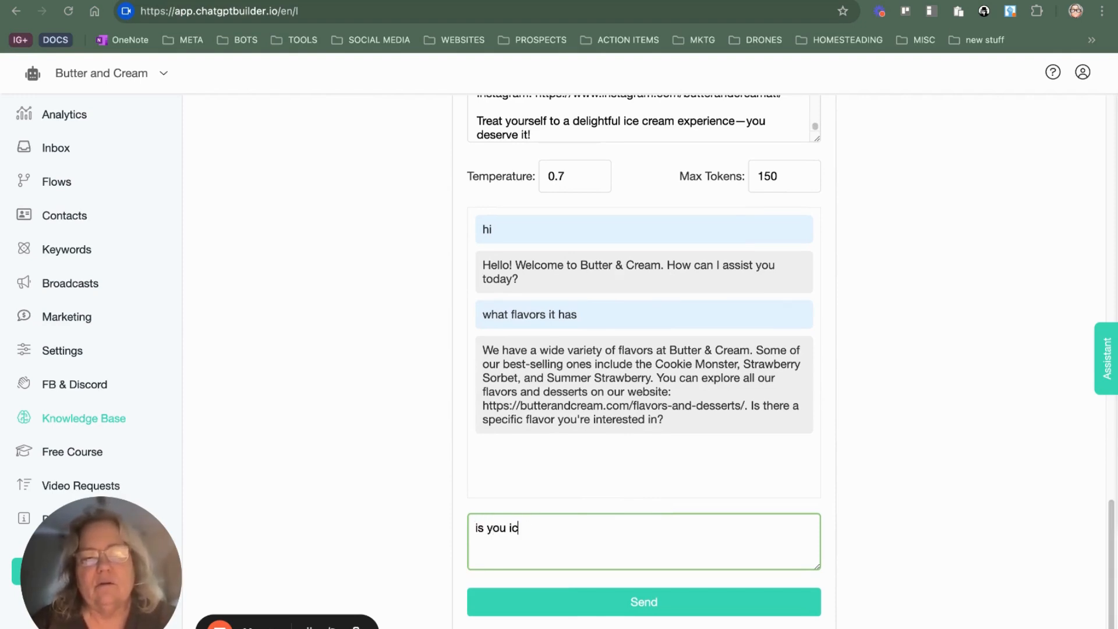
type("e cream made in house")
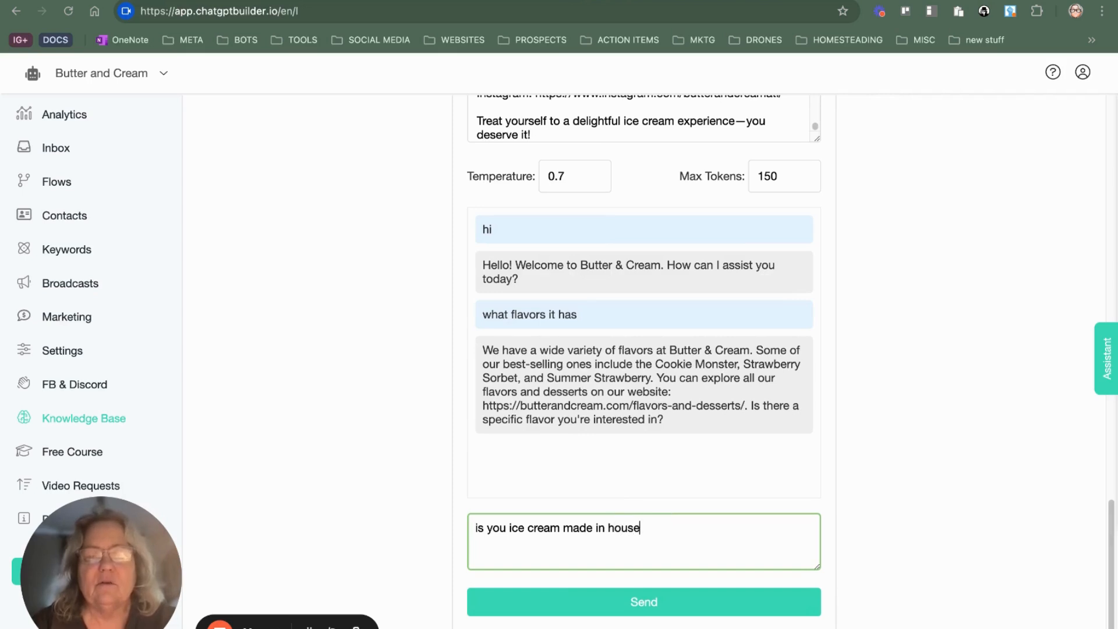
key("Return")
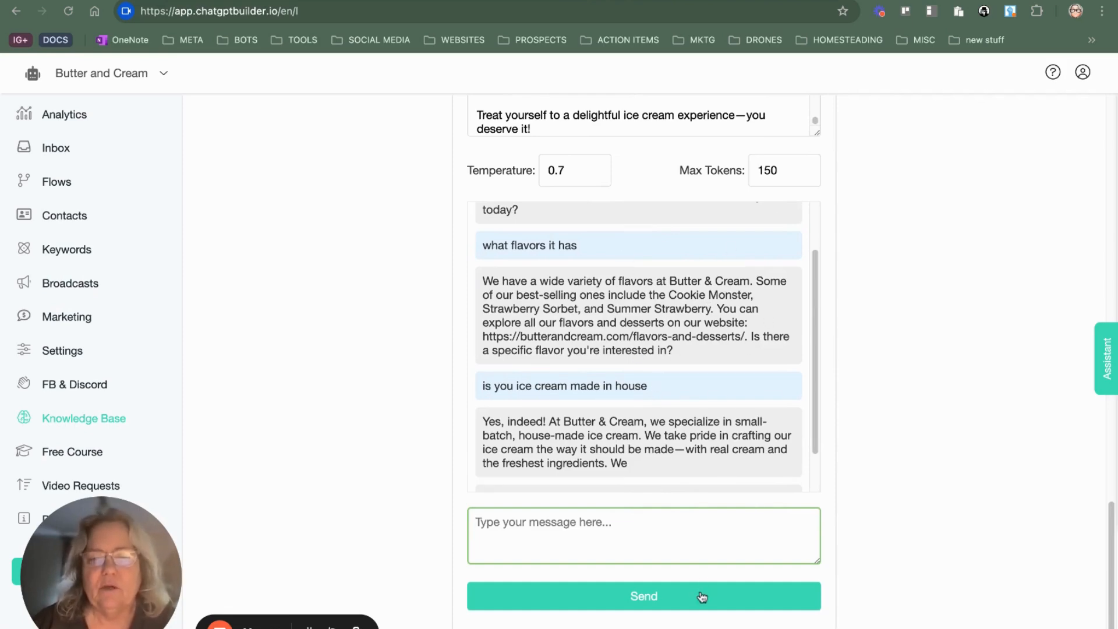
Step: Copy the final prompt again from the Final Prompt box and select its entire text
scroll(678, 478, "up", 2)
scroll(678, 478, "up", 6)
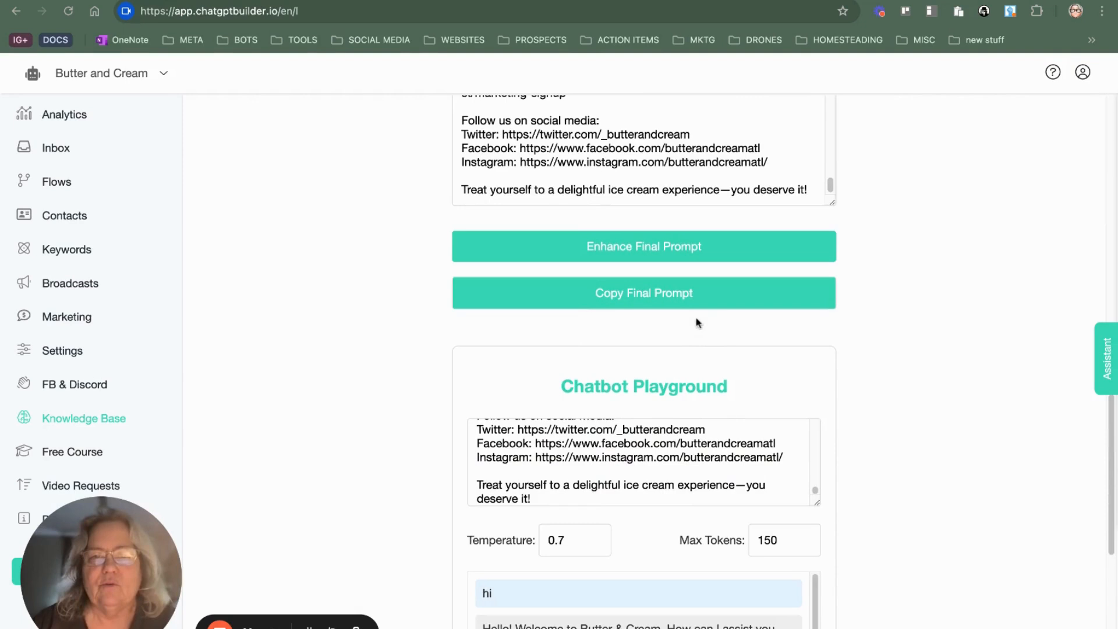
left_click(682, 304)
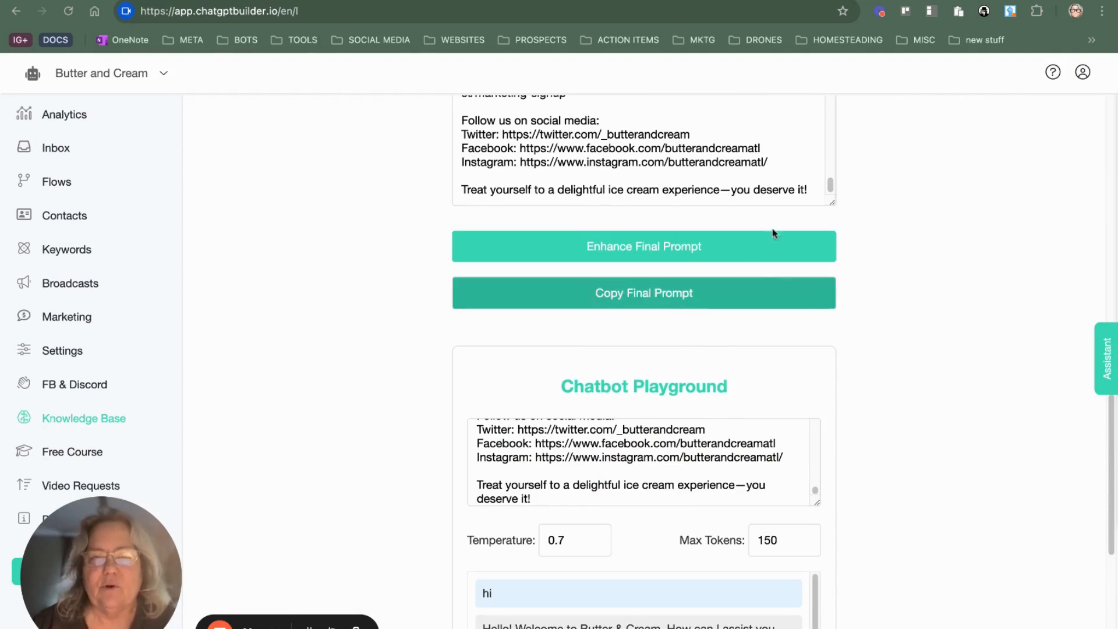
left_click(728, 115)
key("super+a")
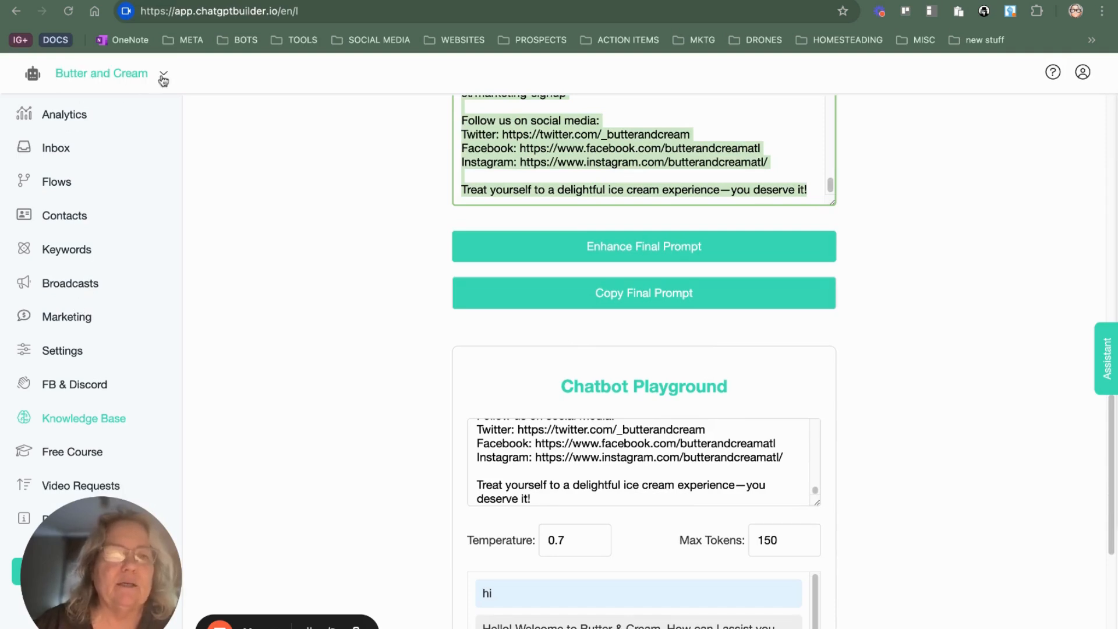
Step: Open the account's OpenAI integration for editing and append the copied final prompt to the business information prompt
left_click(72, 346)
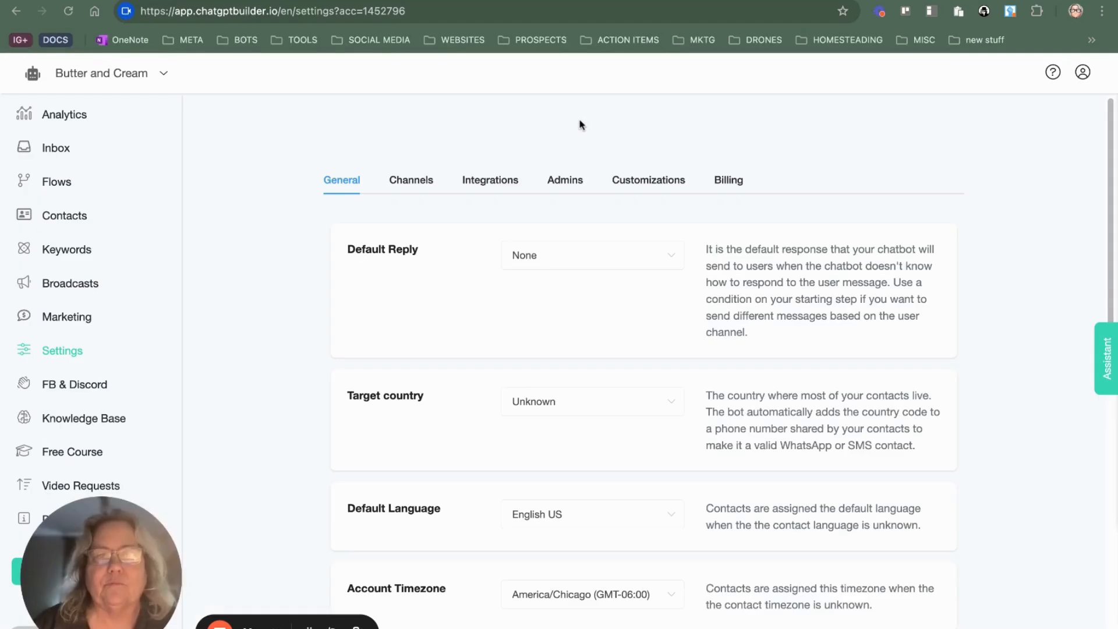
left_click(505, 183)
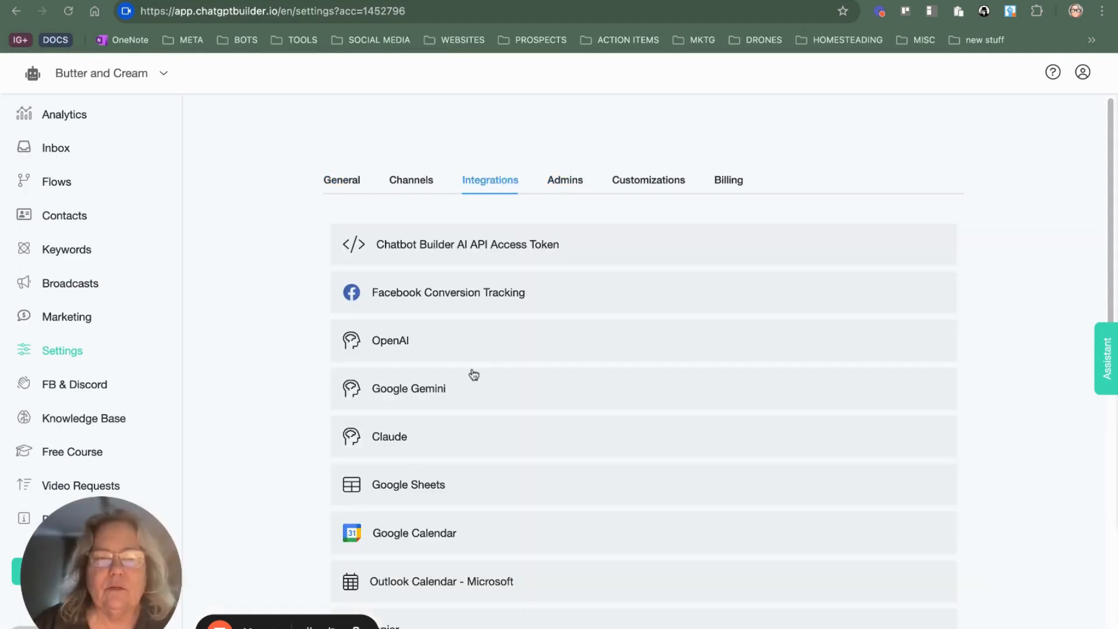
left_click(506, 343)
left_click(590, 417)
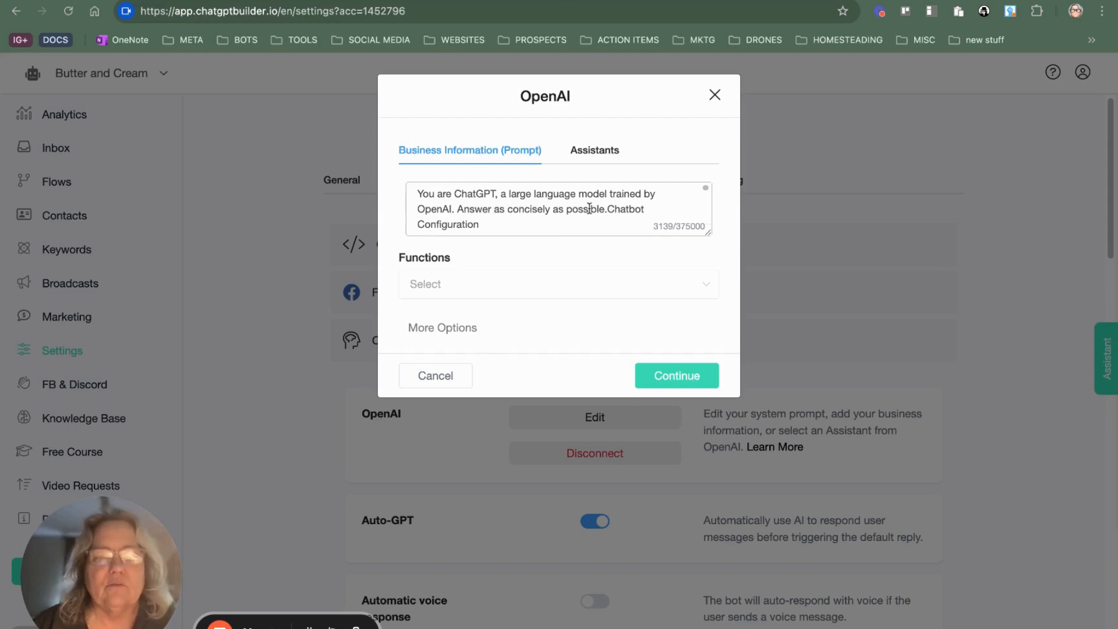
Step: Insert the copied final prompt on a new line below "Chatbot Configuration" in the business information prompt and review the inserted text
left_click(502, 222)
key("Return")
key("Return")
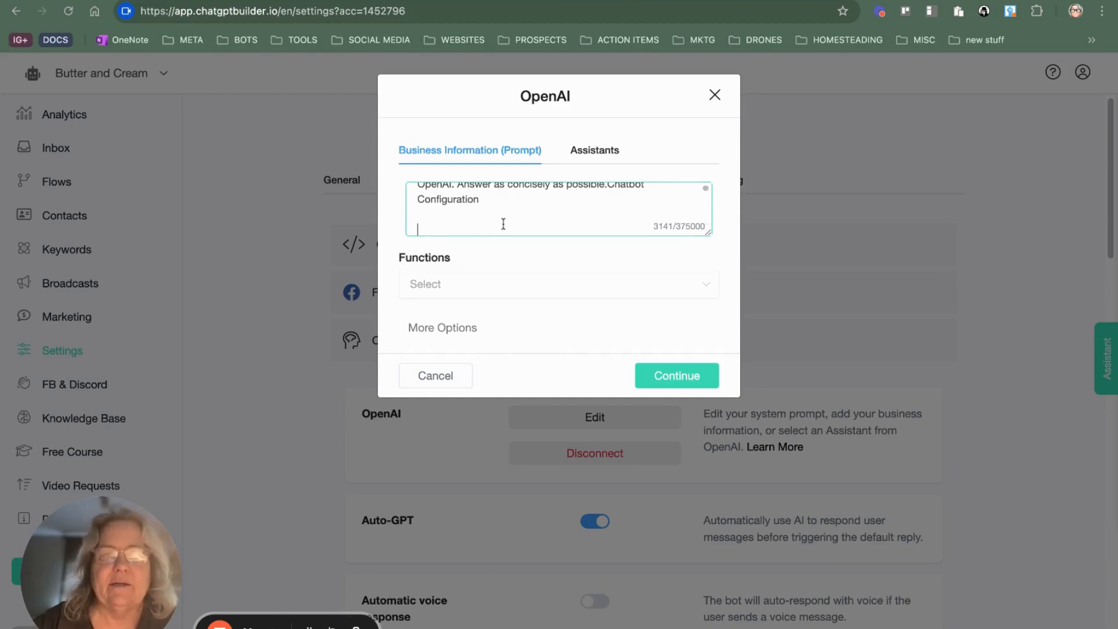
left_click_drag(457, 224, 459, 220)
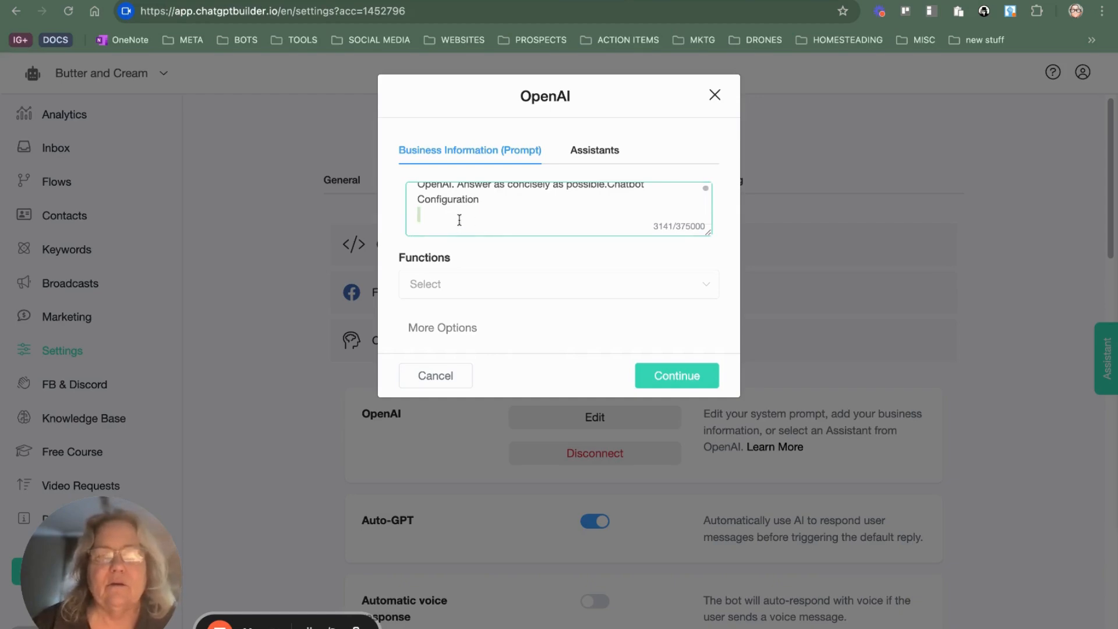
key("super+v")
scroll(603, 200, "up", 15)
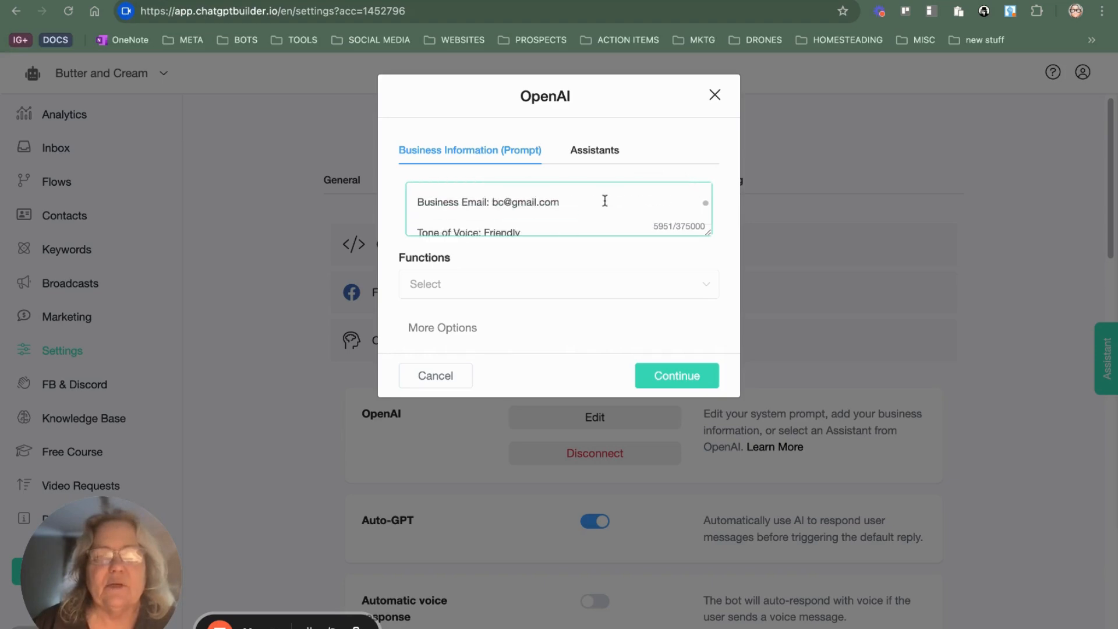
scroll(604, 200, "down", 20)
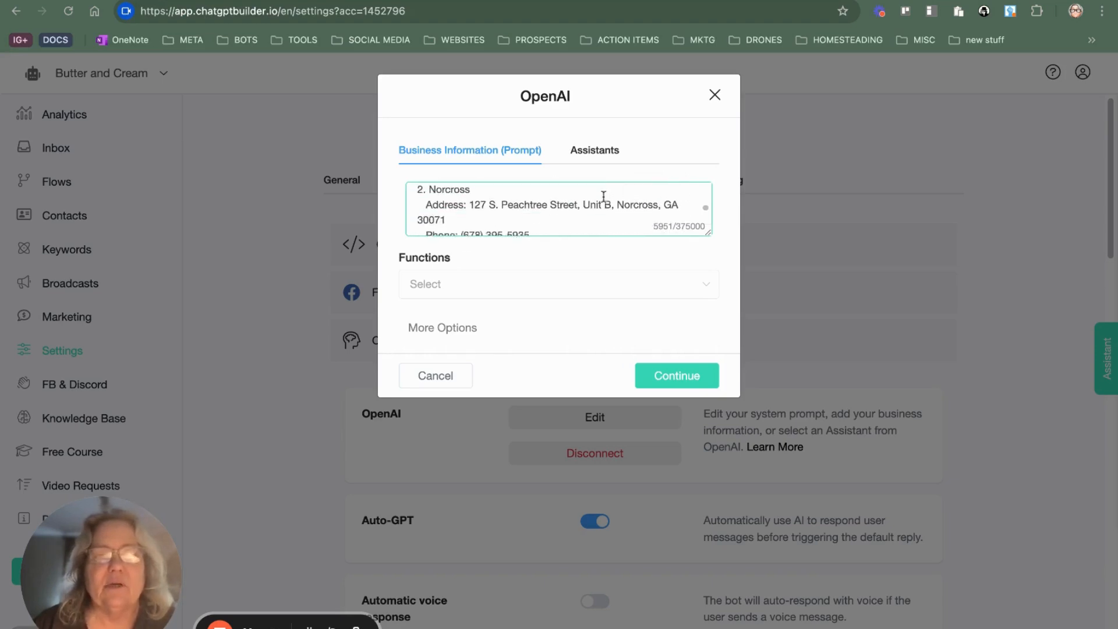
scroll(603, 196, "down", 5)
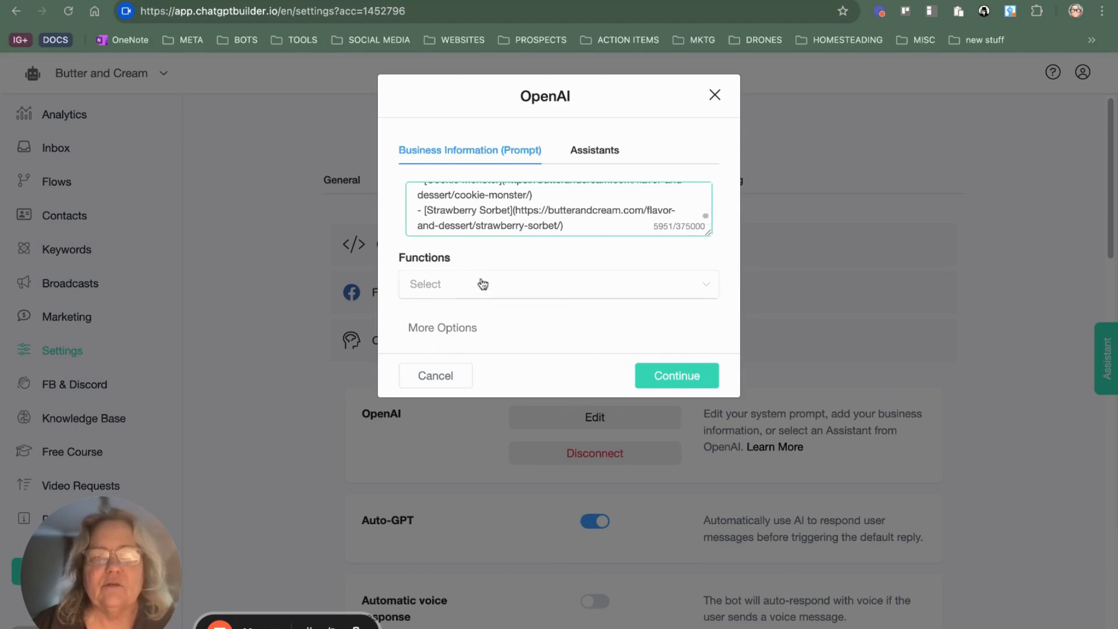
left_click(705, 287)
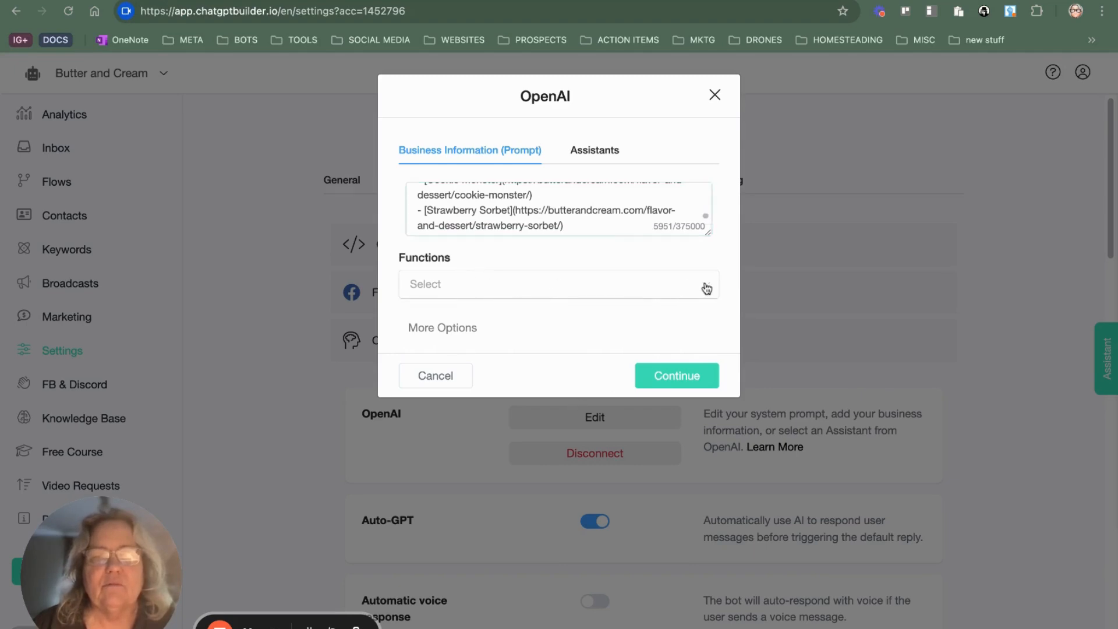
left_click(617, 326)
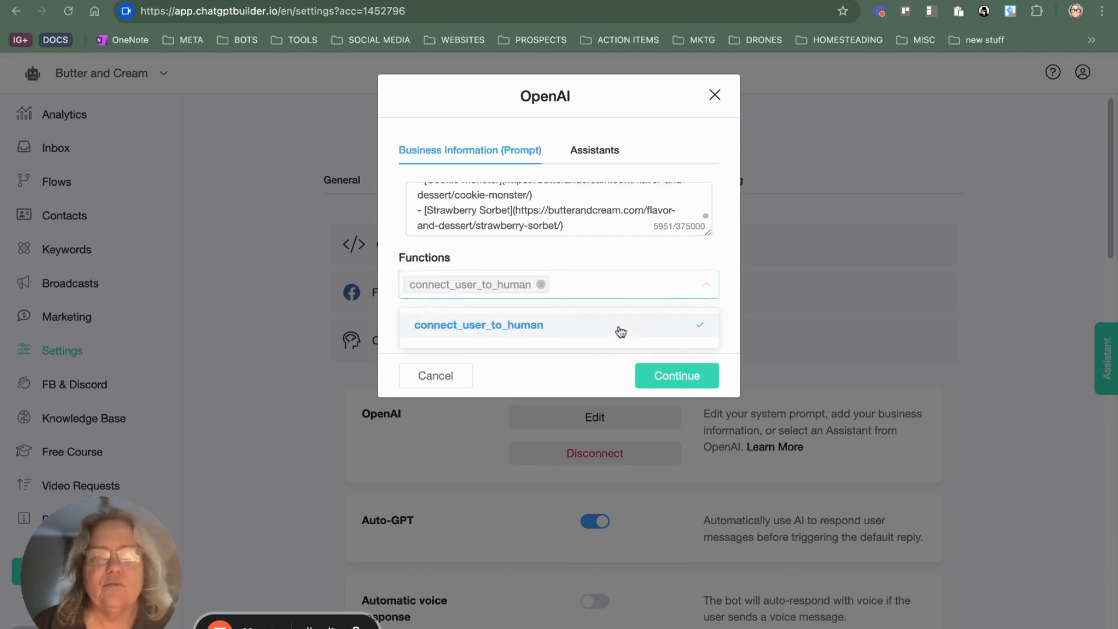
left_click(541, 284)
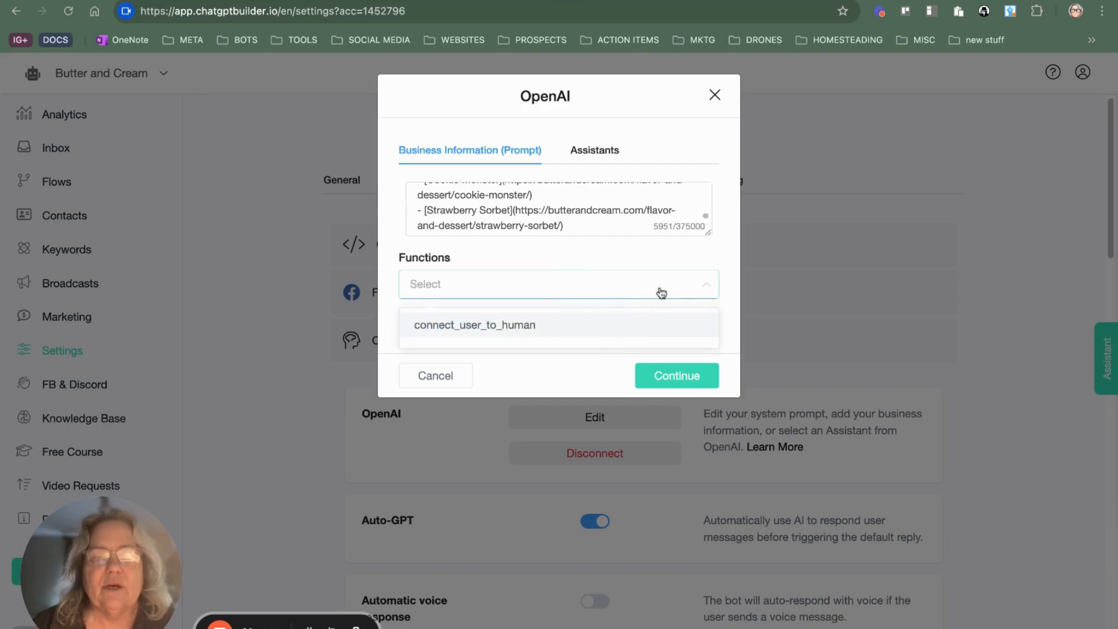
Step: Save the OpenAI integration settings and review the Default Reply choices in the general settings, leaving it at None
left_click(692, 384)
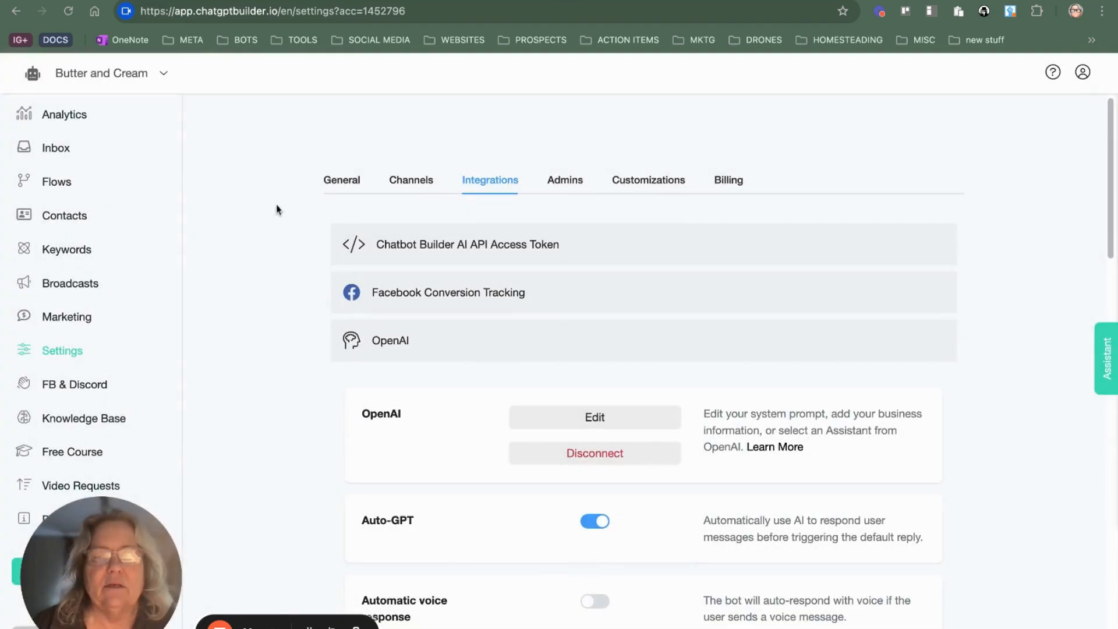
scroll(412, 332, "down", 5)
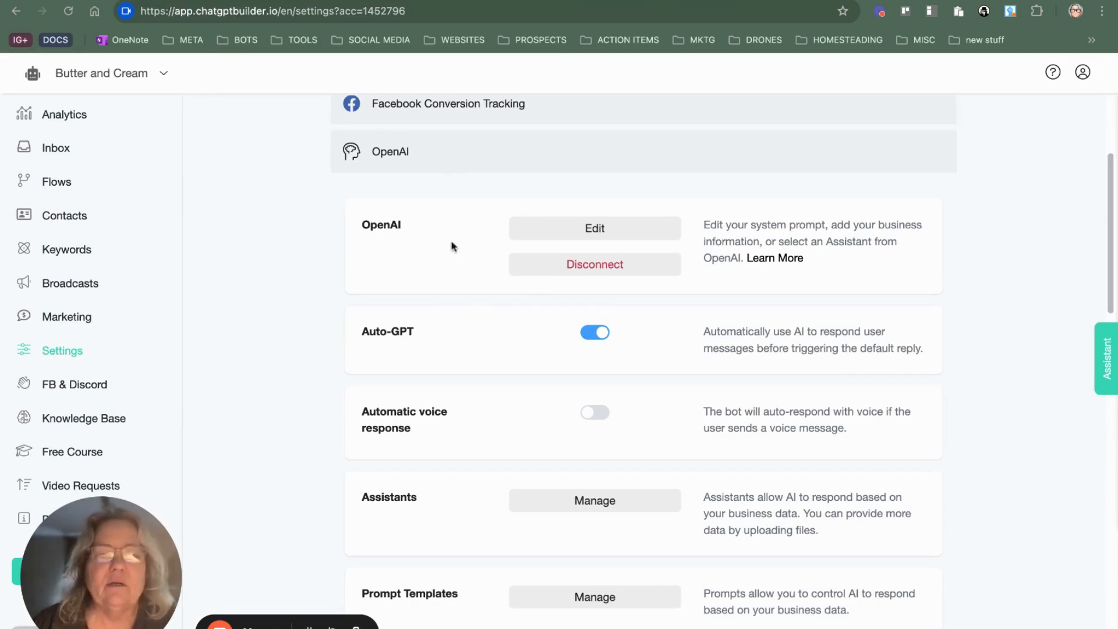
scroll(340, 197, "up", 3)
left_click(344, 185)
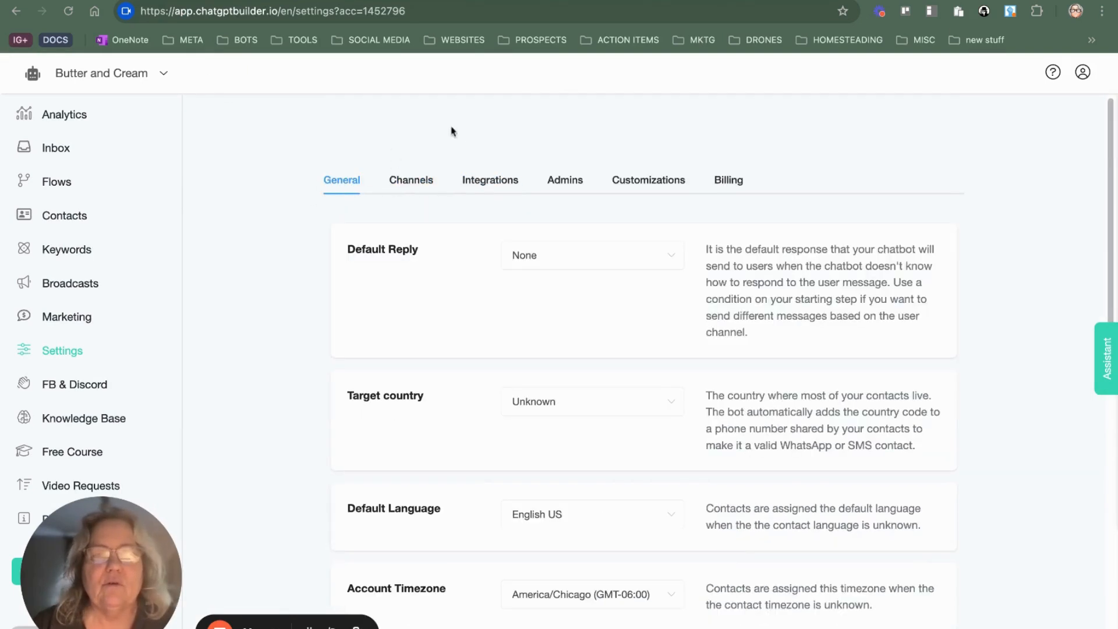
left_click(553, 259)
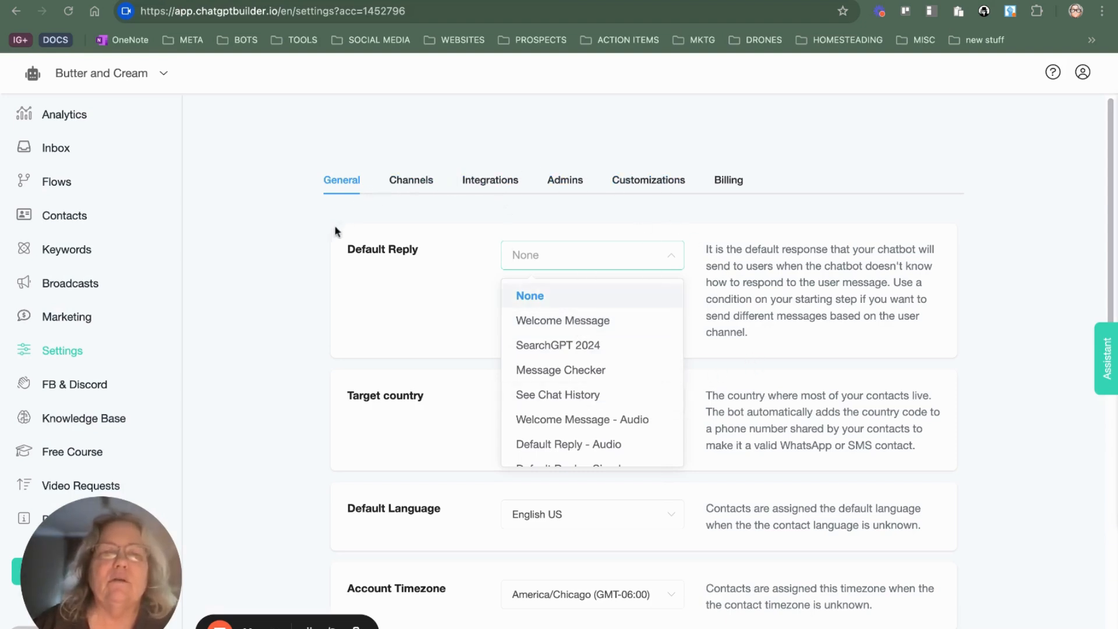
left_click(264, 215)
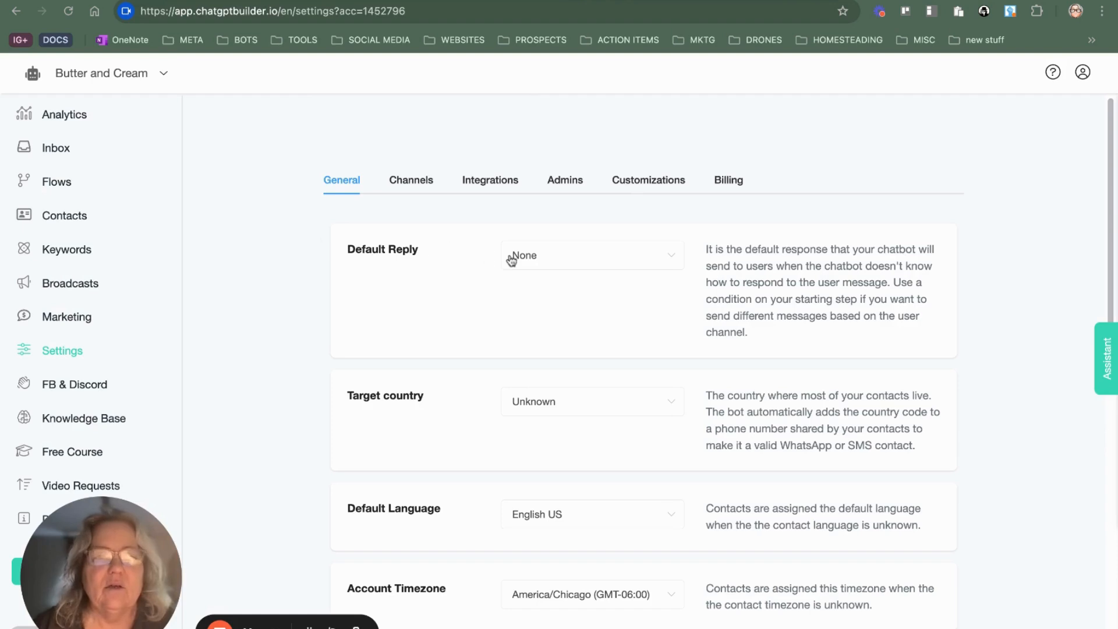
Step: Open the website simulator from the account's marketing tools
left_click(77, 326)
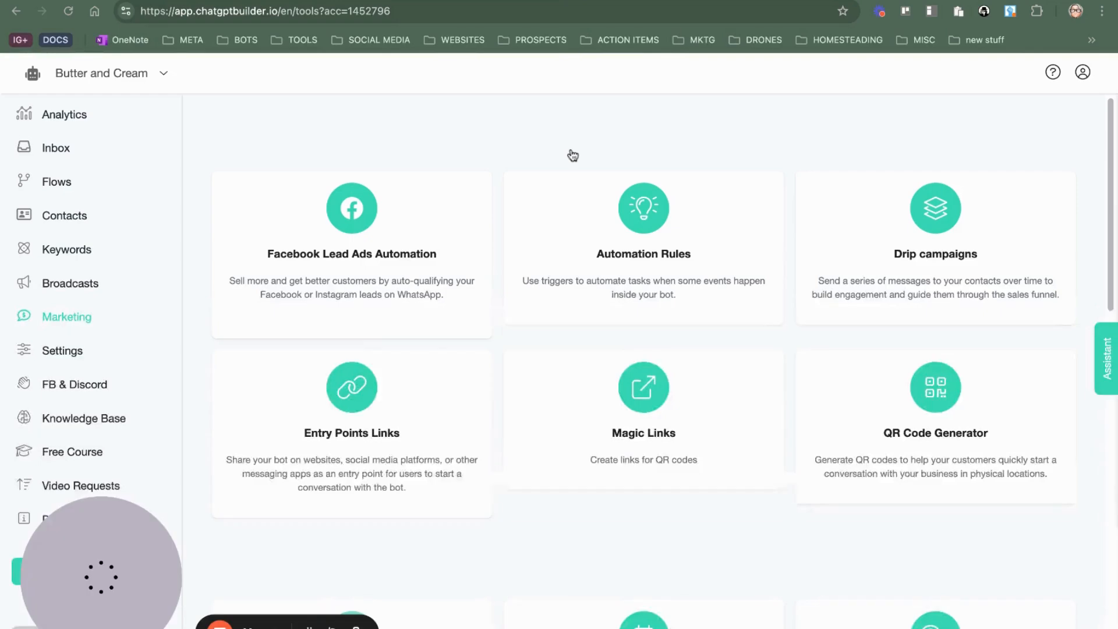
scroll(518, 183, "down", 2)
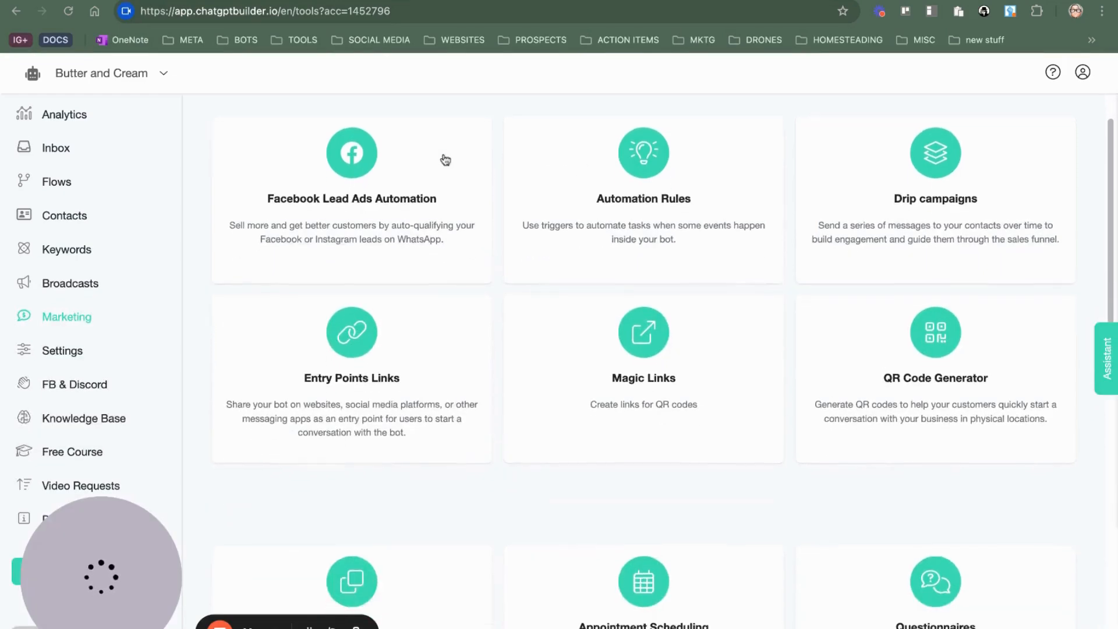
scroll(446, 163, "down", 10)
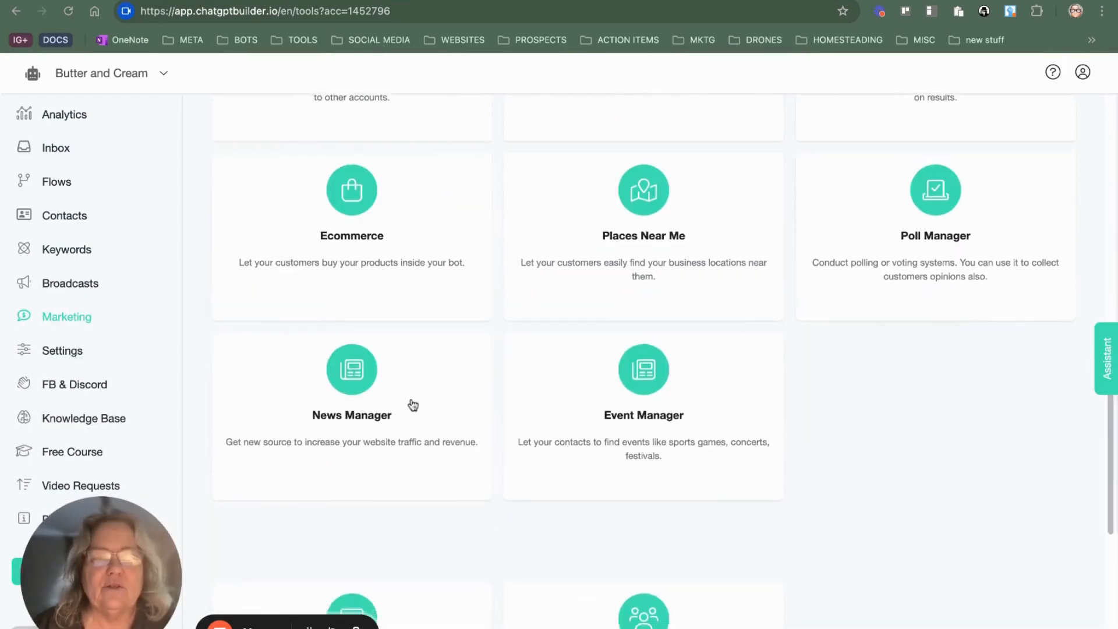
scroll(413, 405, "down", 5)
left_click(357, 350)
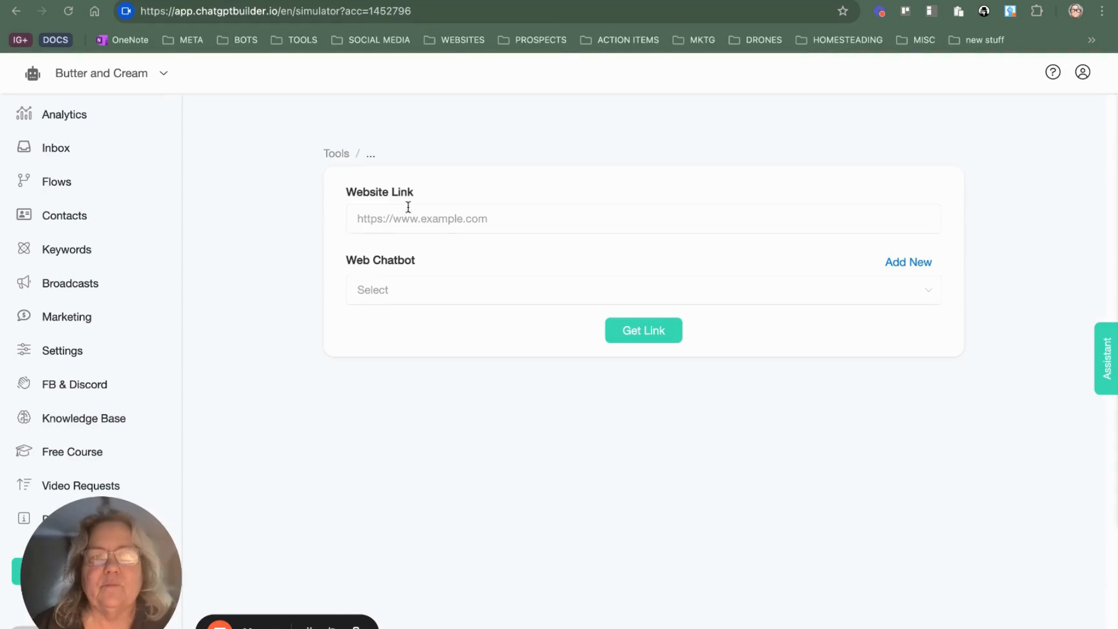
left_click(491, 282)
left_click(453, 331)
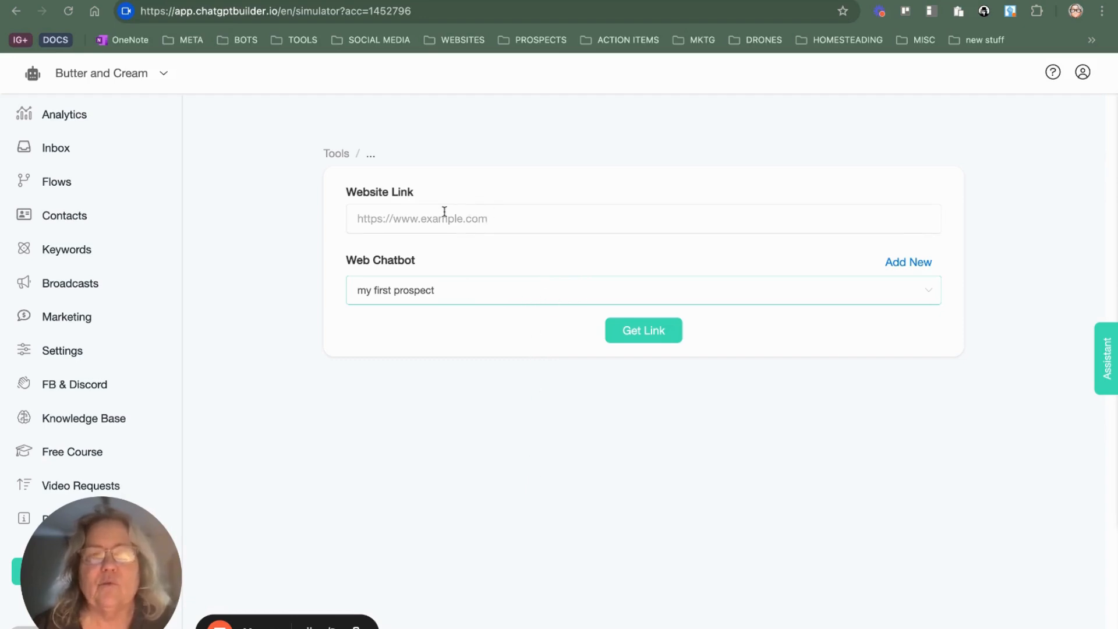
left_click(491, 216)
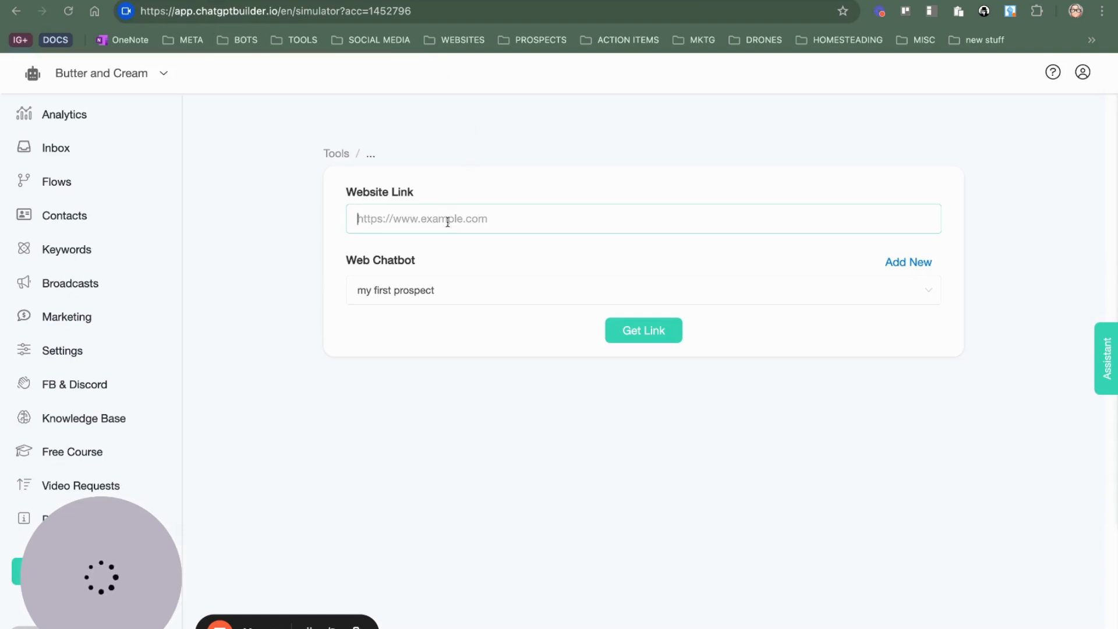
type("https://butterandcream.com/")
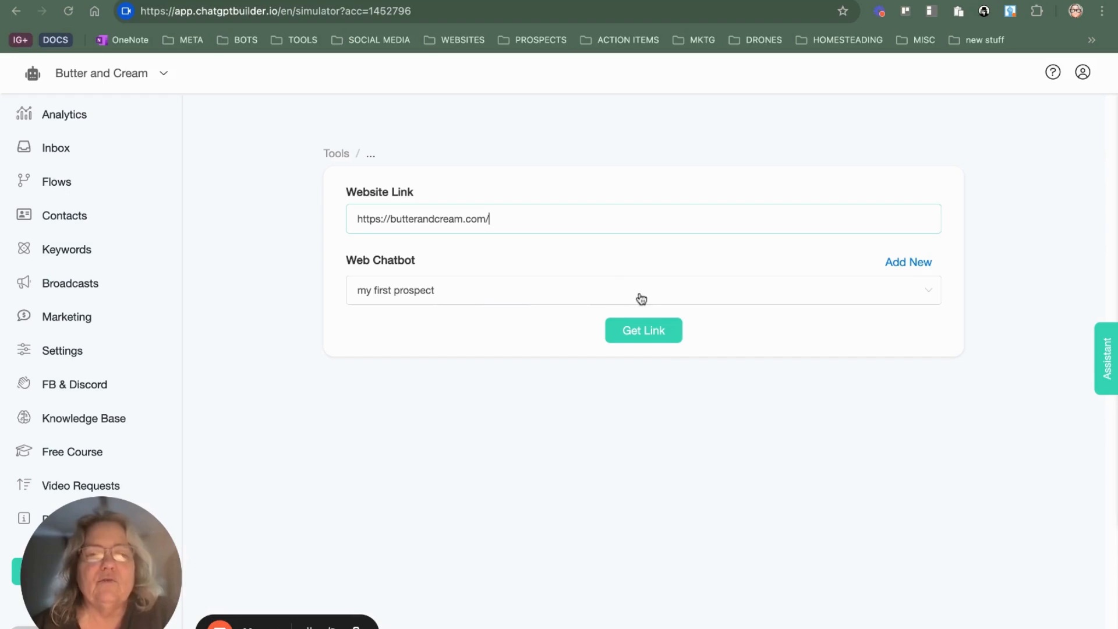
left_click(664, 333)
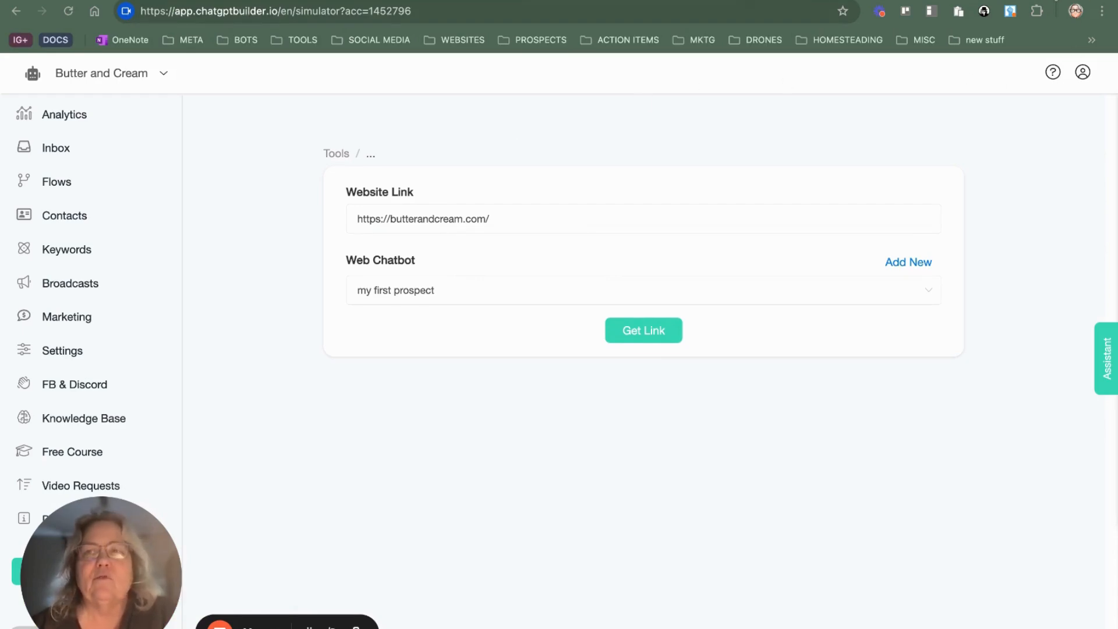
Step: Load the copied simulator link in a new browser tab, dismiss the newsletter pop-up and look over the home page
key("super+t")
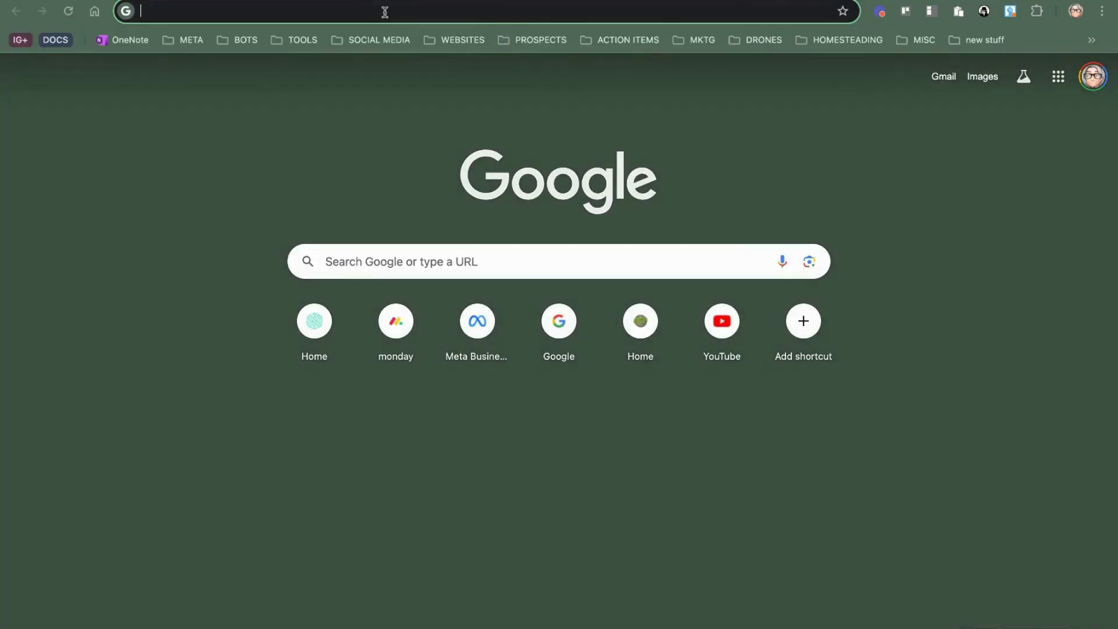
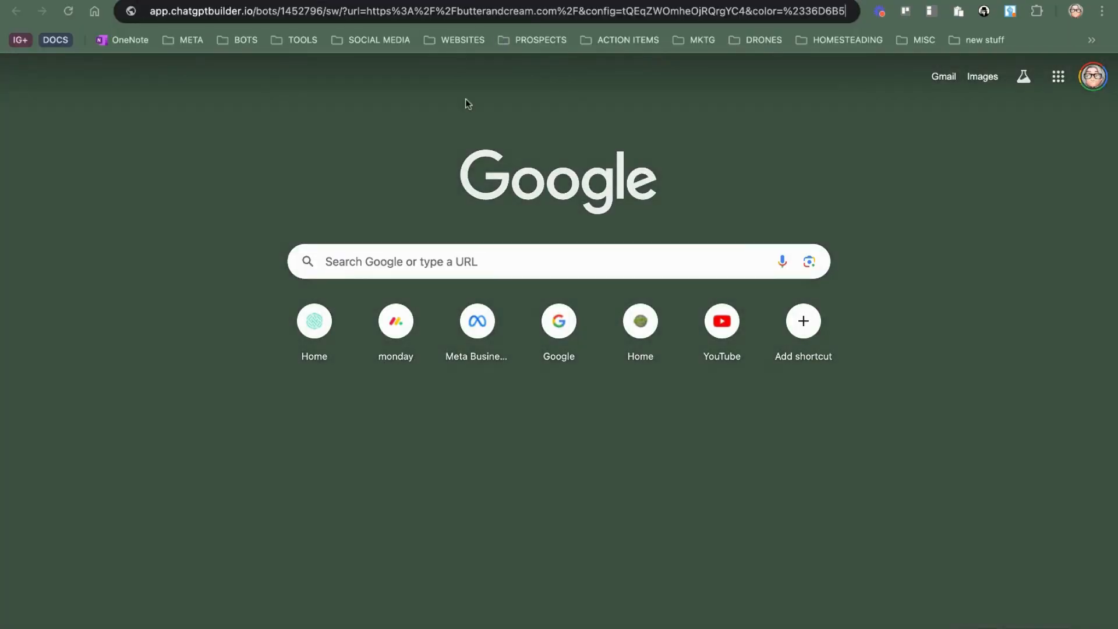
key("Return")
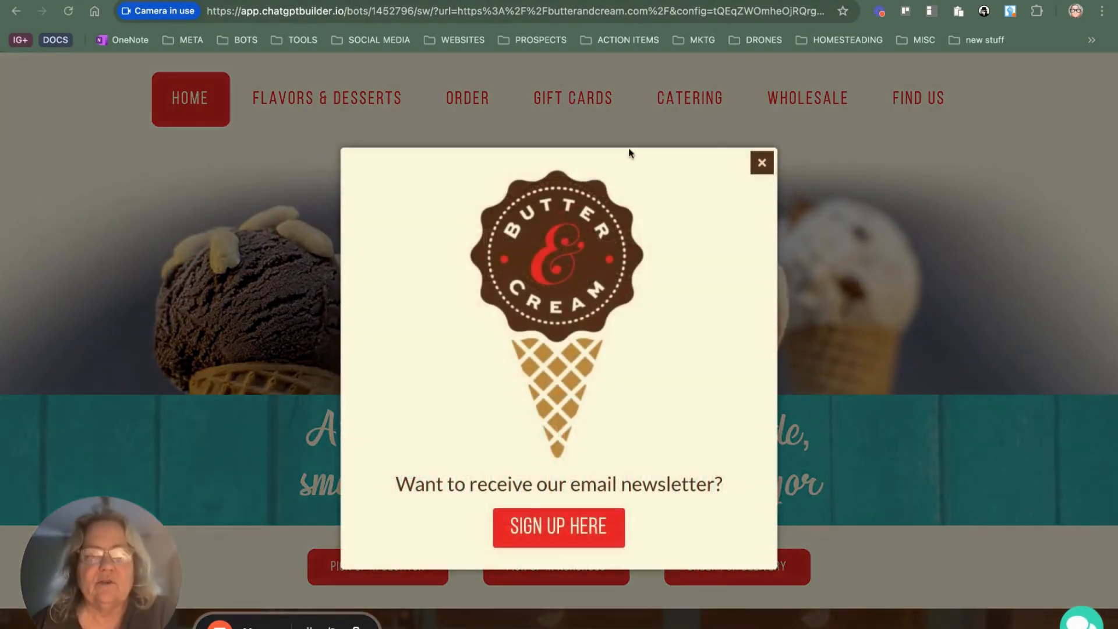
left_click(762, 164)
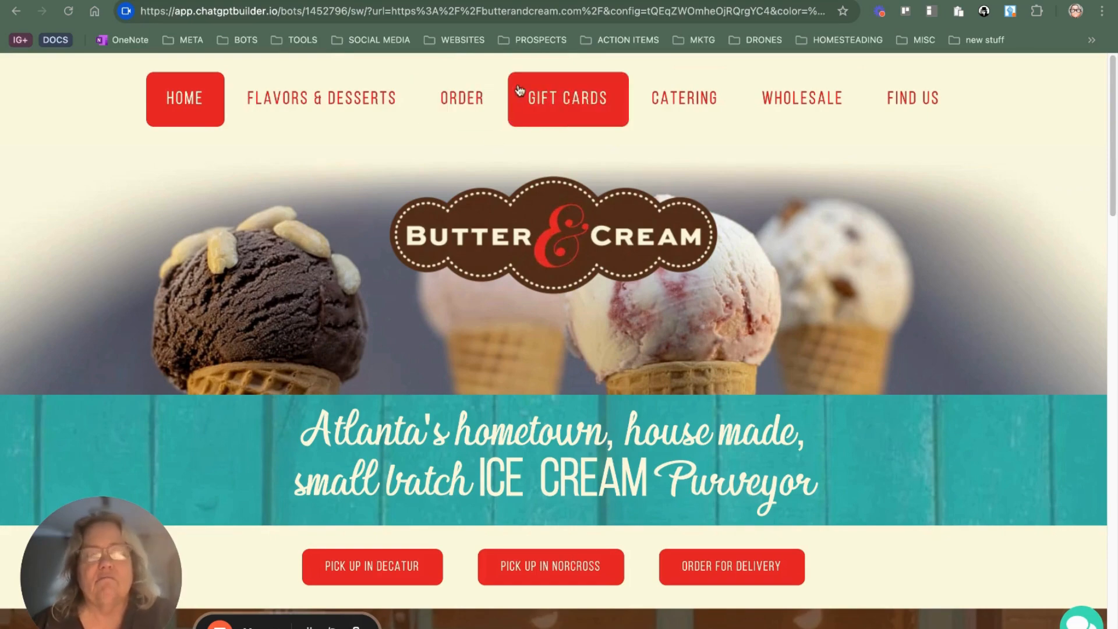
scroll(480, 168, "down", 20)
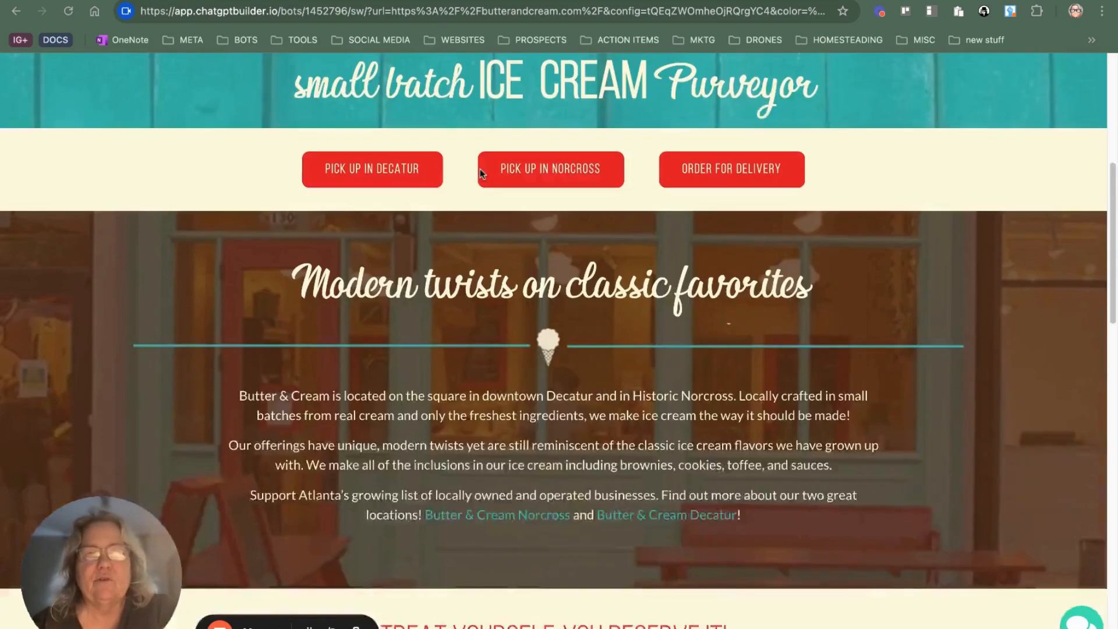
scroll(493, 188, "up", 20)
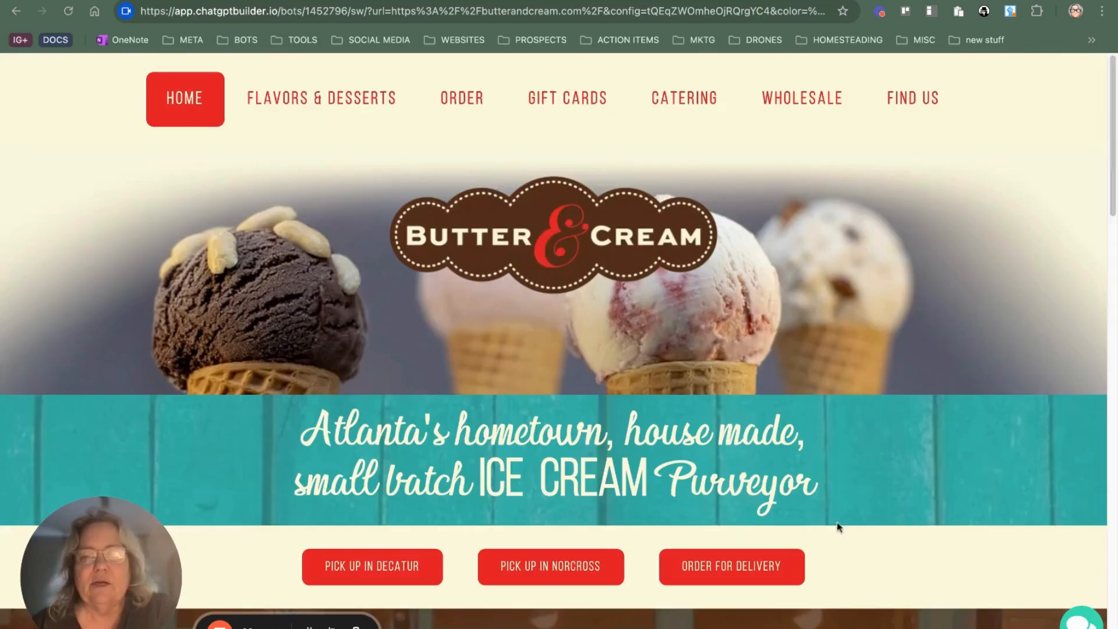
Step: Open the chat widget on the simulated Butter & Cream site and send the bot the question "pistachio?"
left_click(1087, 618)
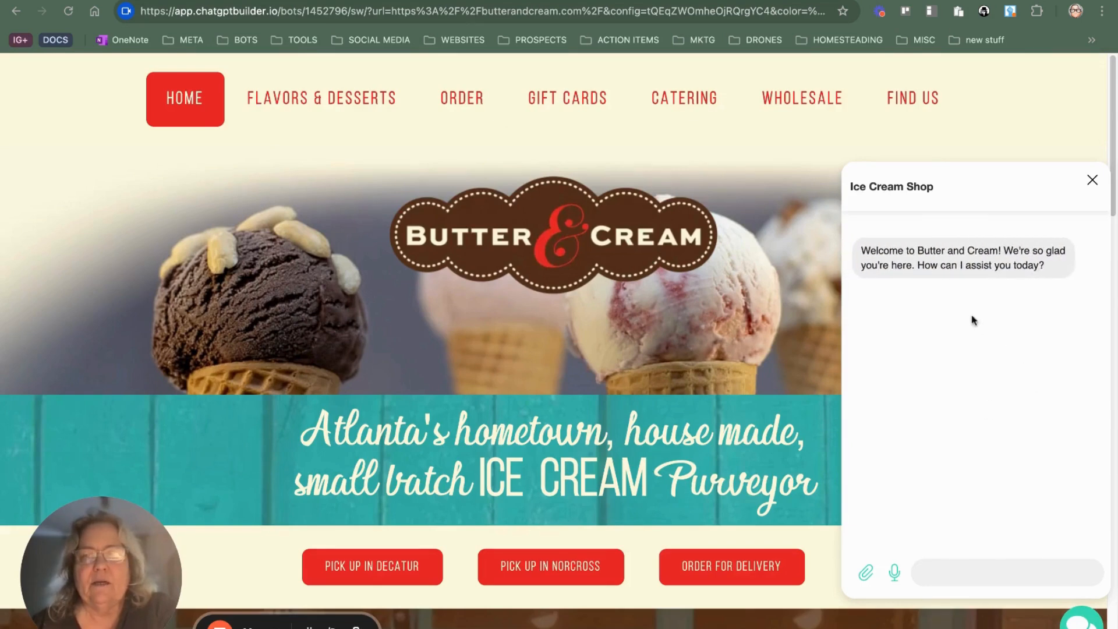
left_click(971, 575)
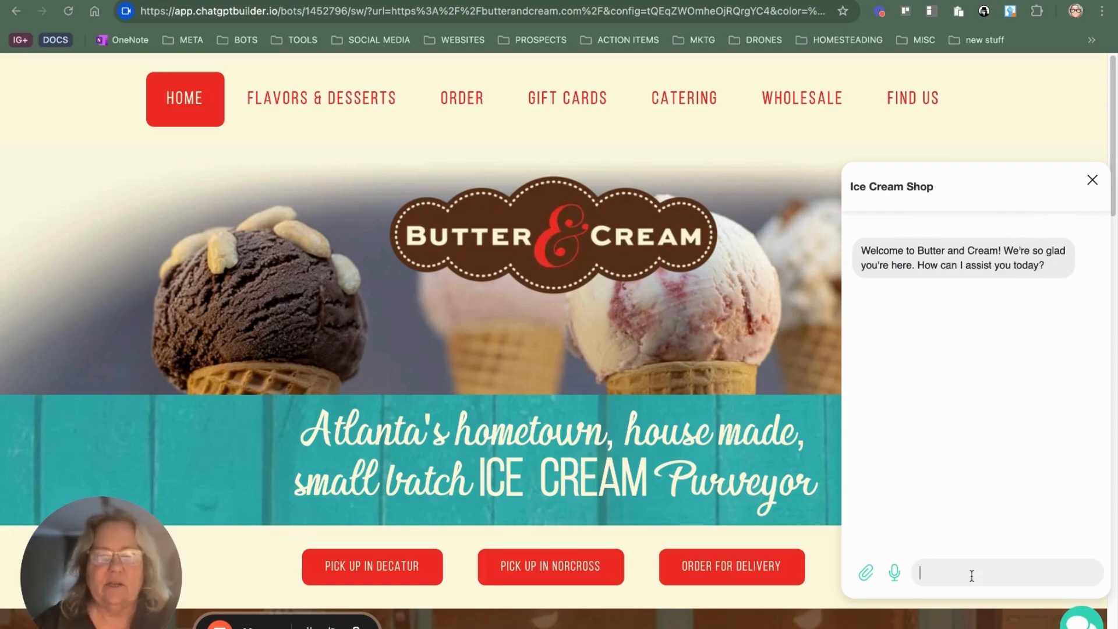
type("po")
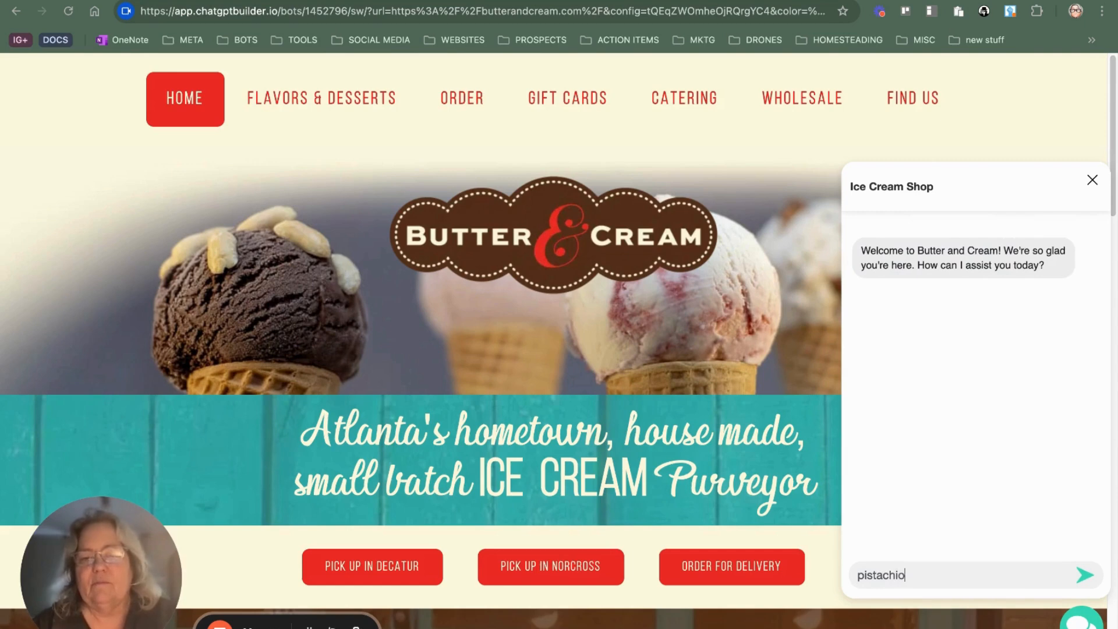
key("Return")
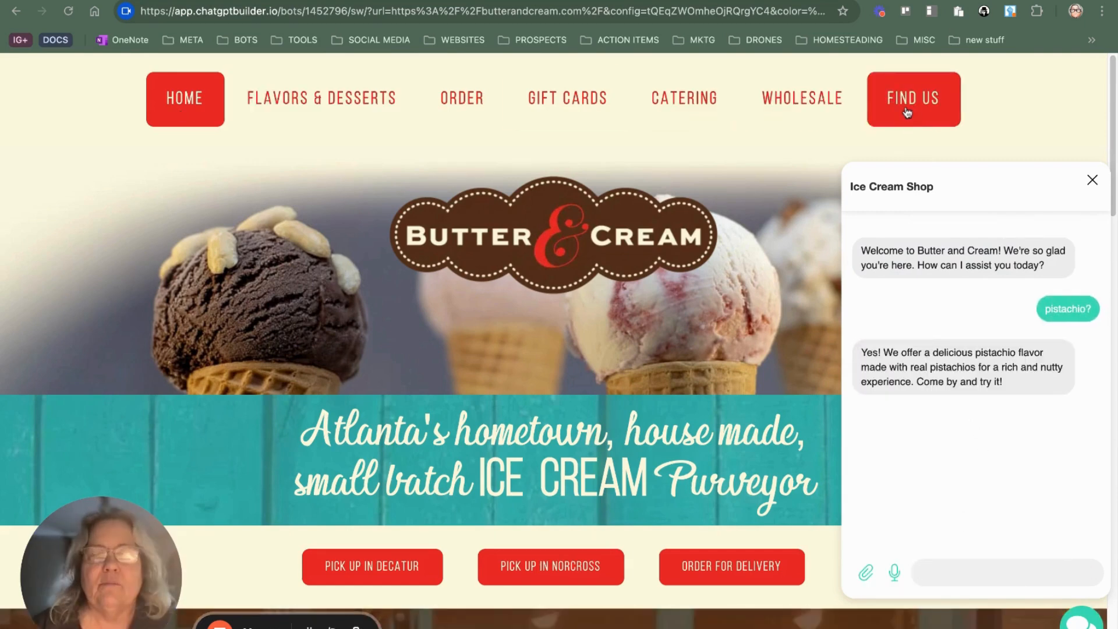
Step: Browse the simulated site's Find Us, Wholesale, Order and Gift Cards pages with the chat widget open
left_click(939, 102)
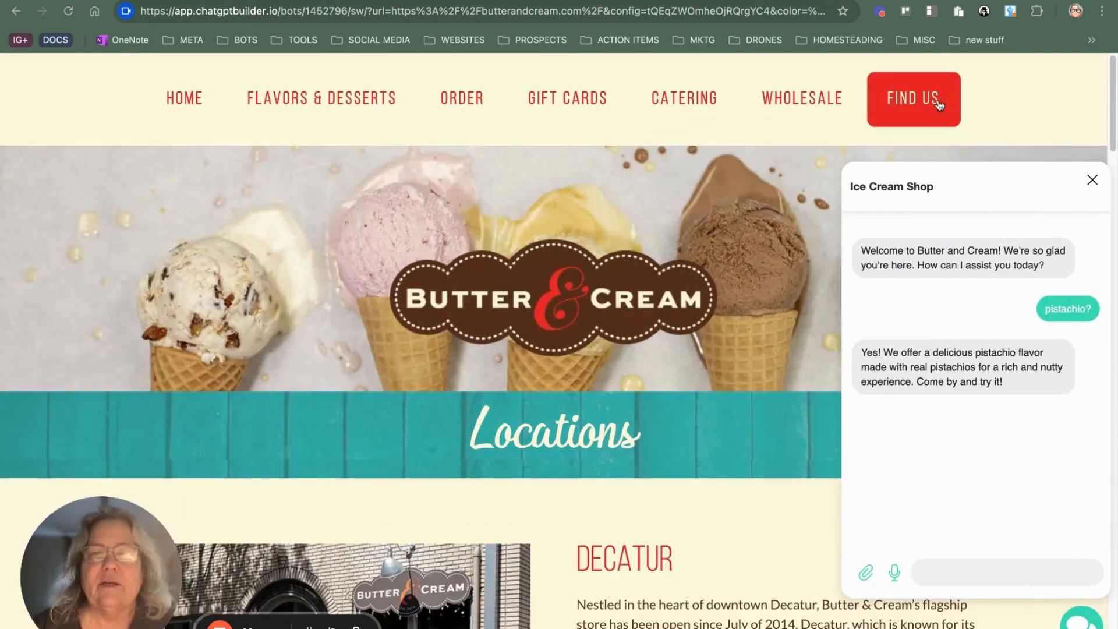
left_click(814, 104)
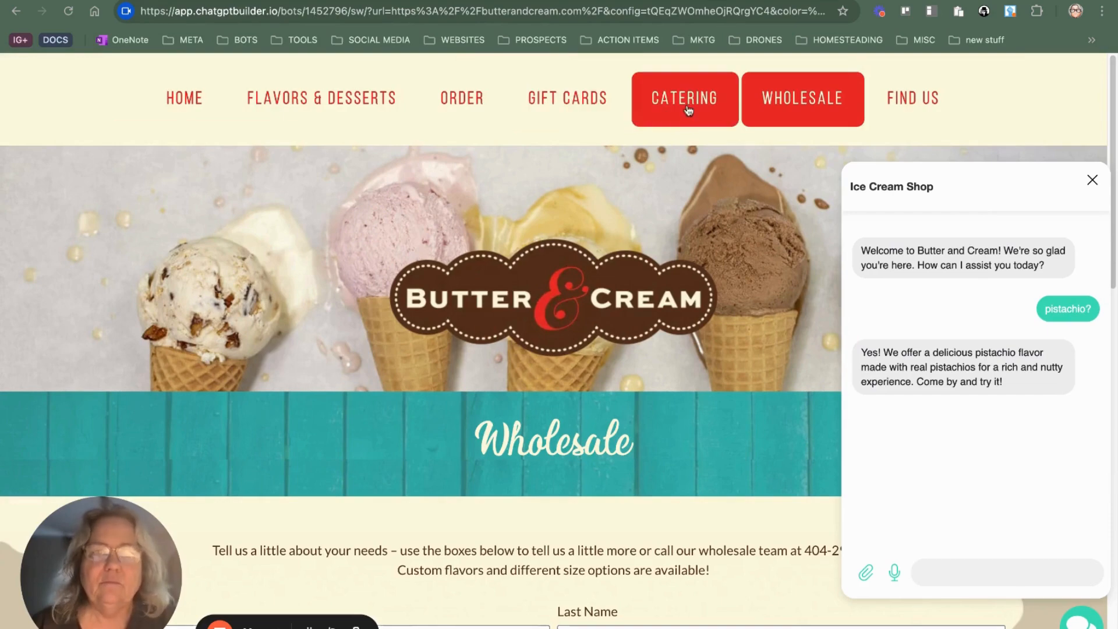
left_click(454, 111)
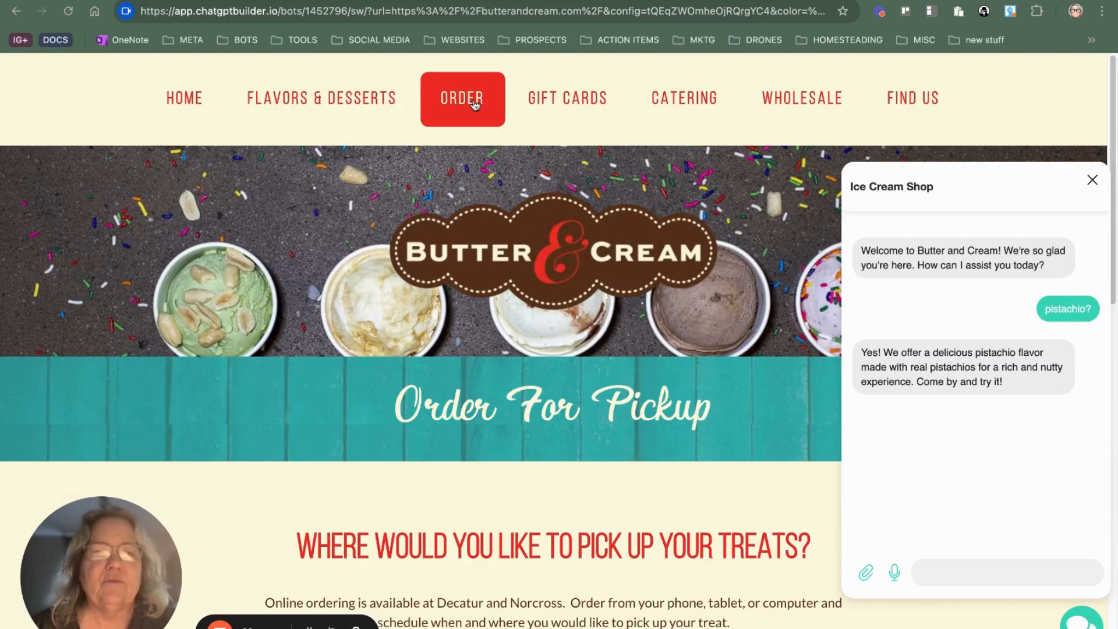
left_click(568, 99)
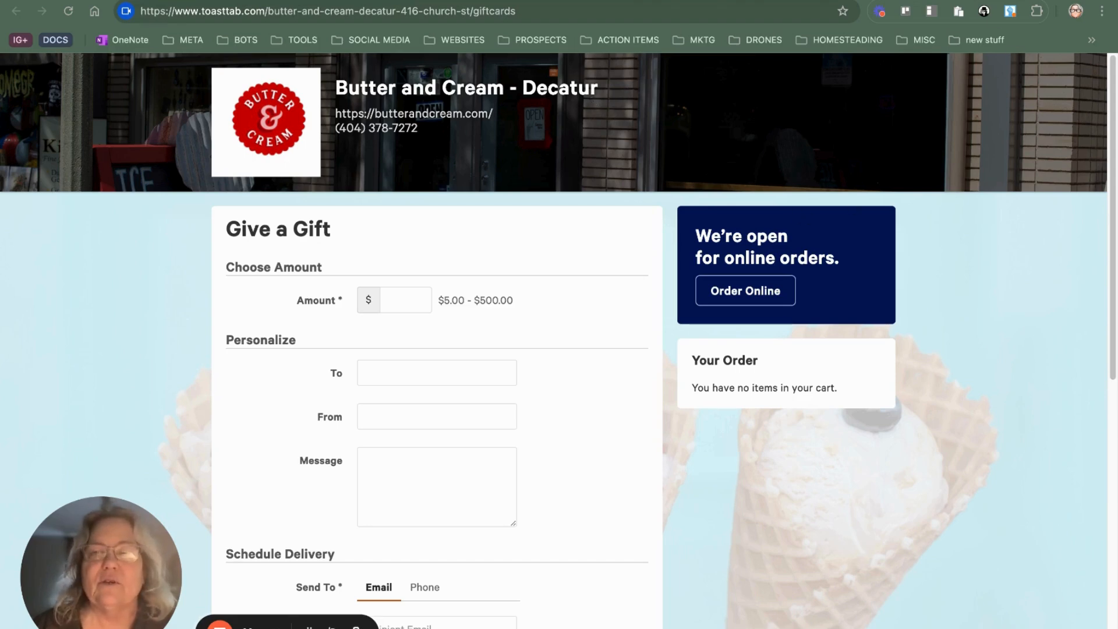
Step: Leave the gift card and order pages and switch through the open browser tabs to the Butter and Cream bot's dashboard
left_click(908, 1)
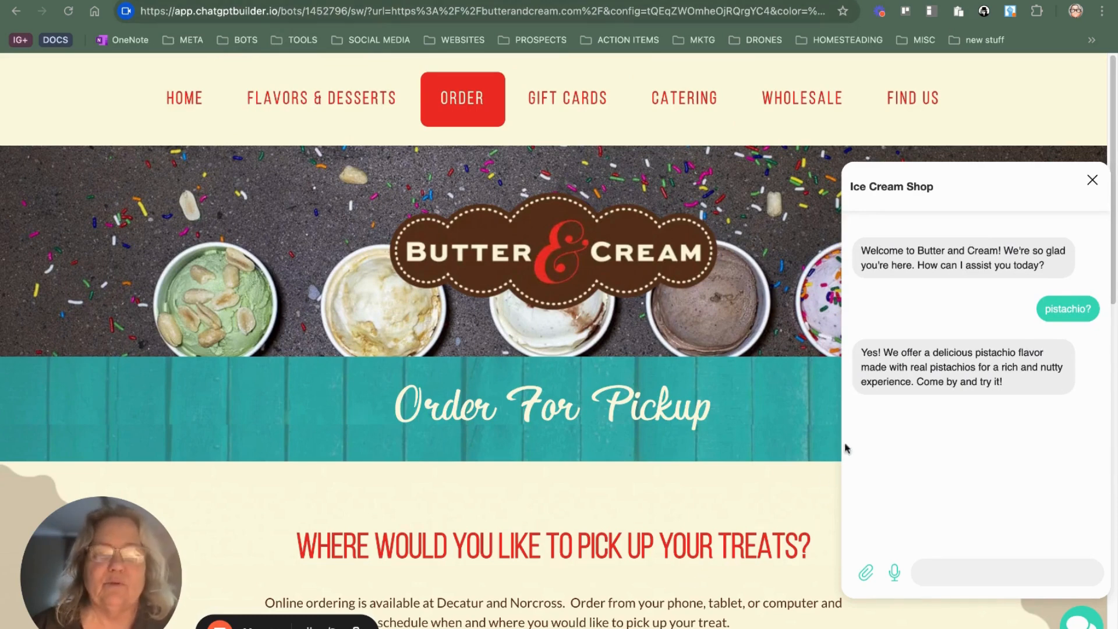
left_click(14, 12)
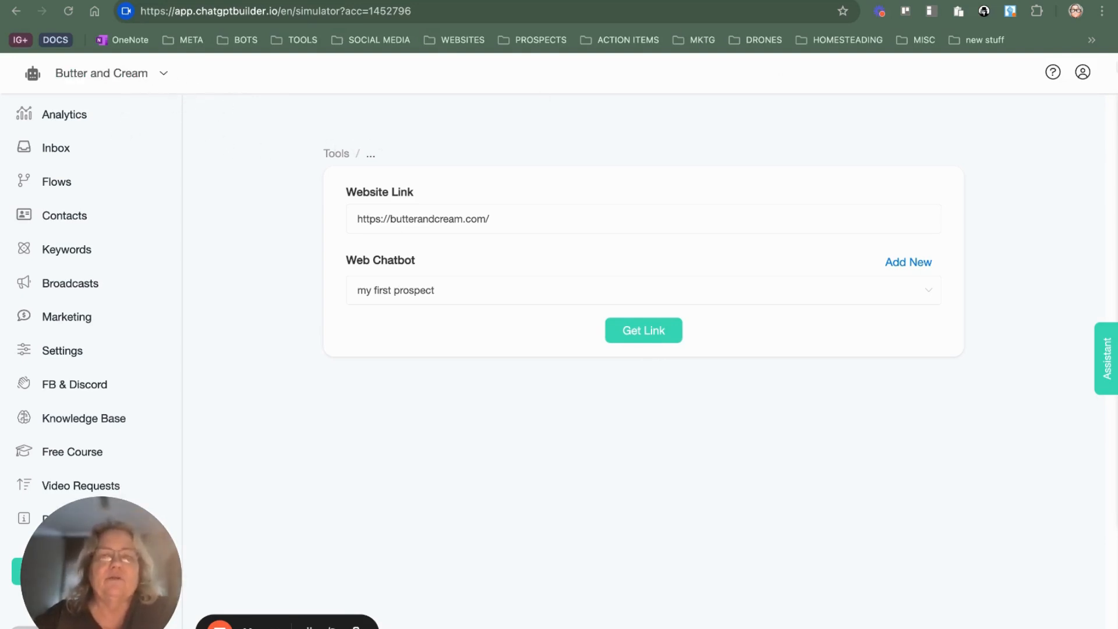
key("ctrl+Tab")
key("ctrl+Tab")
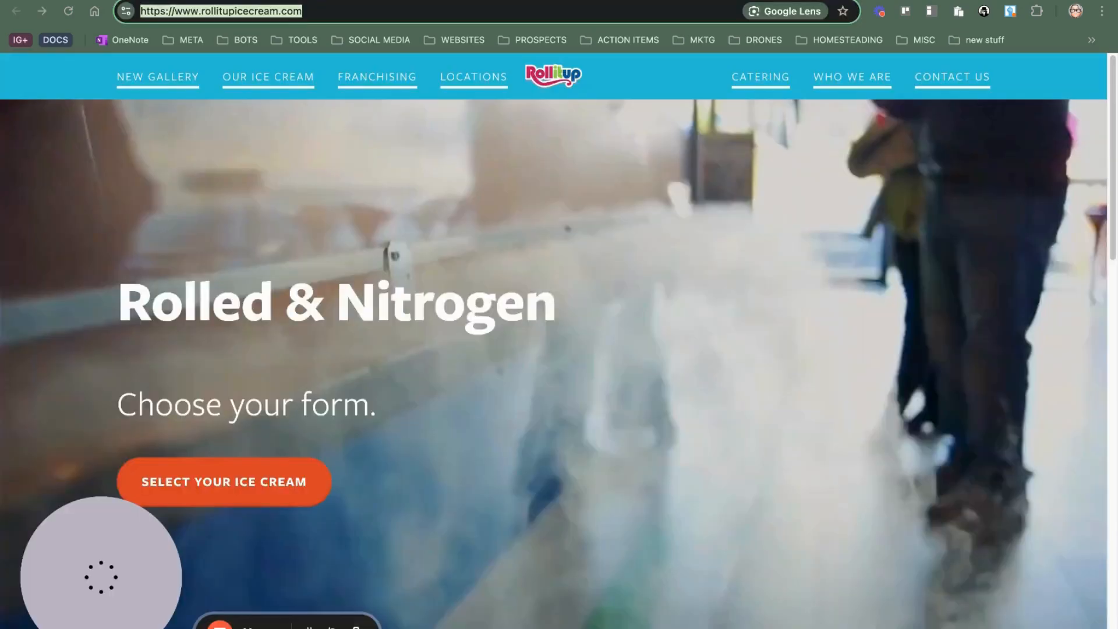
key("ctrl+Tab")
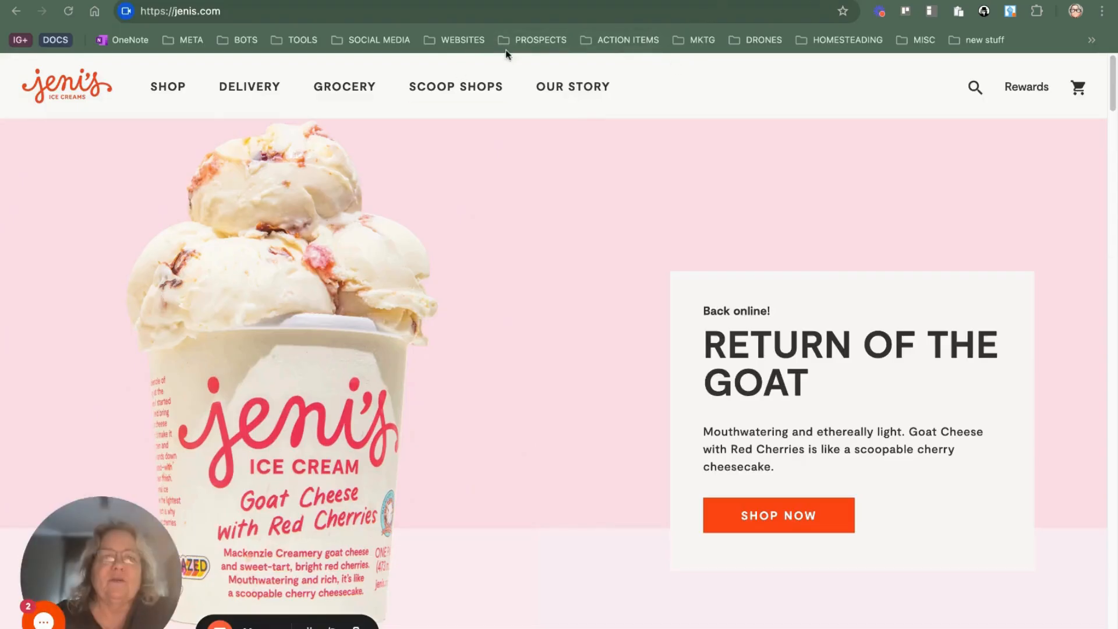
key("ctrl+Tab")
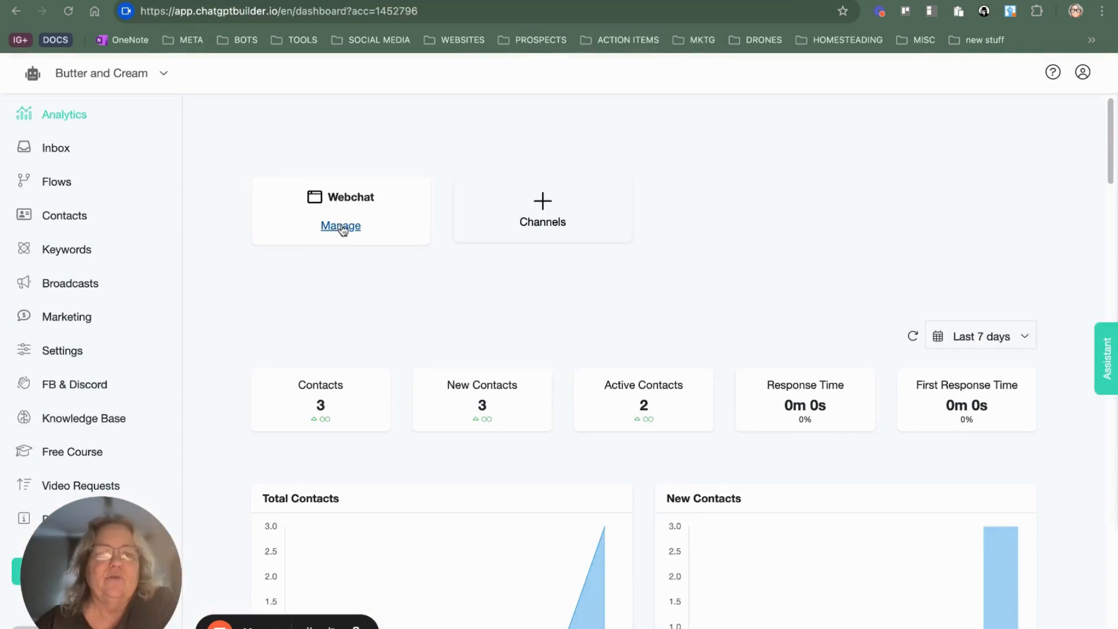
Step: Open the "my first prospect" webchat from the dashboard and review its available welcome message flows
left_click(341, 226)
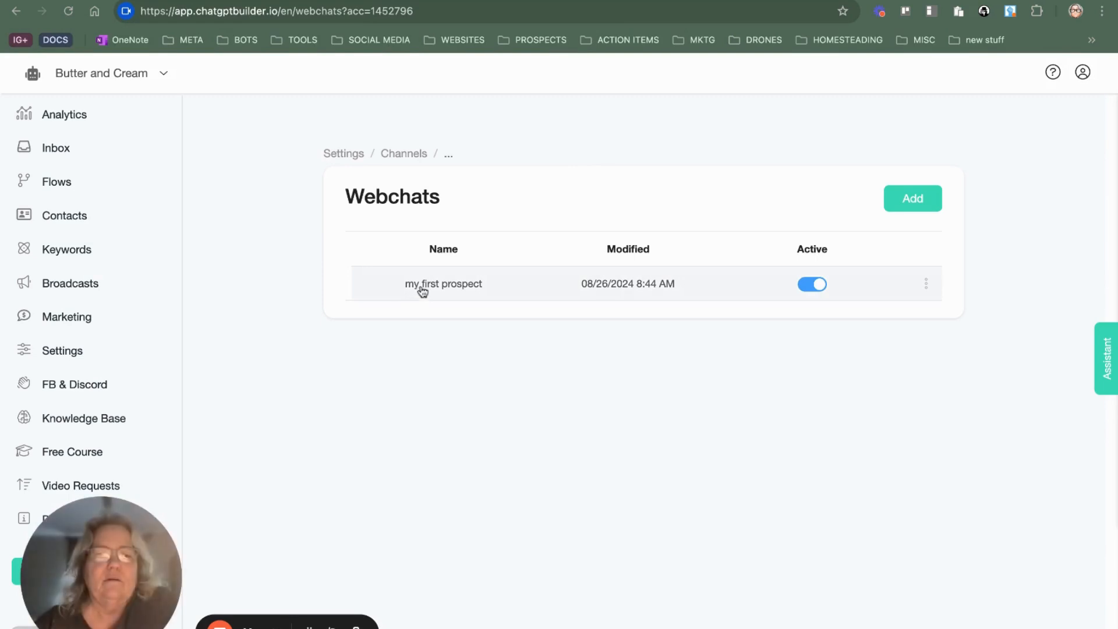
left_click(426, 289)
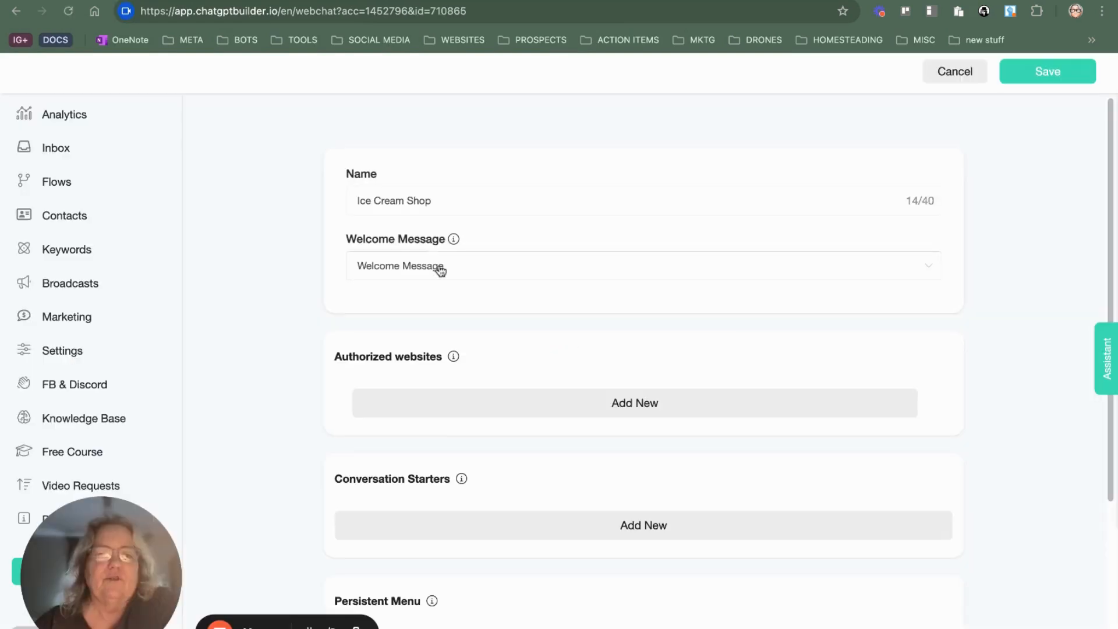
left_click(441, 270)
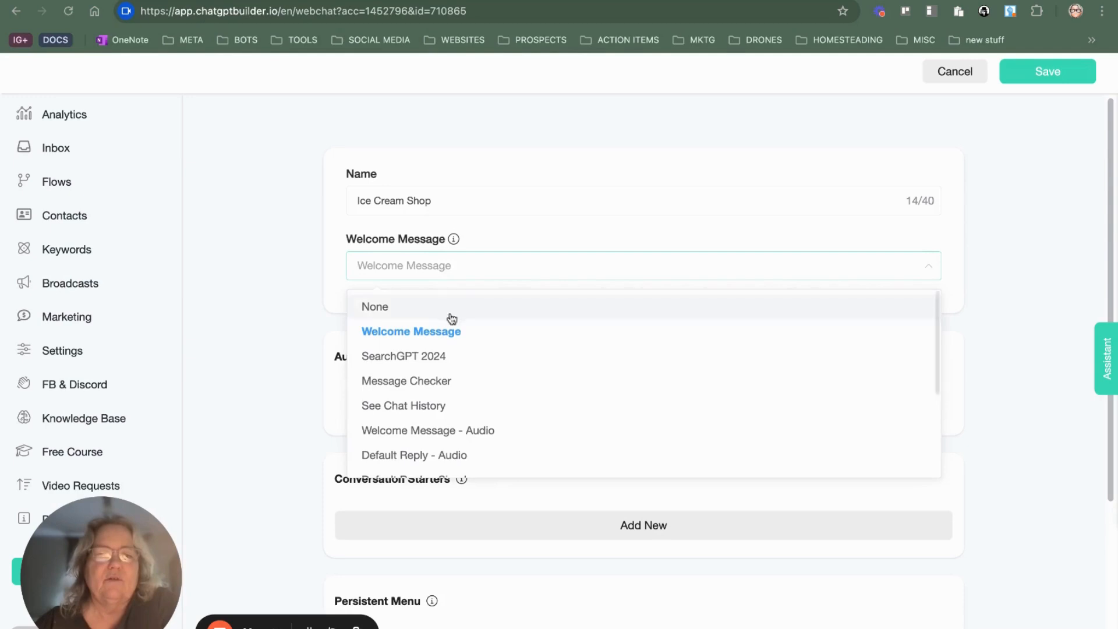
left_click(450, 268)
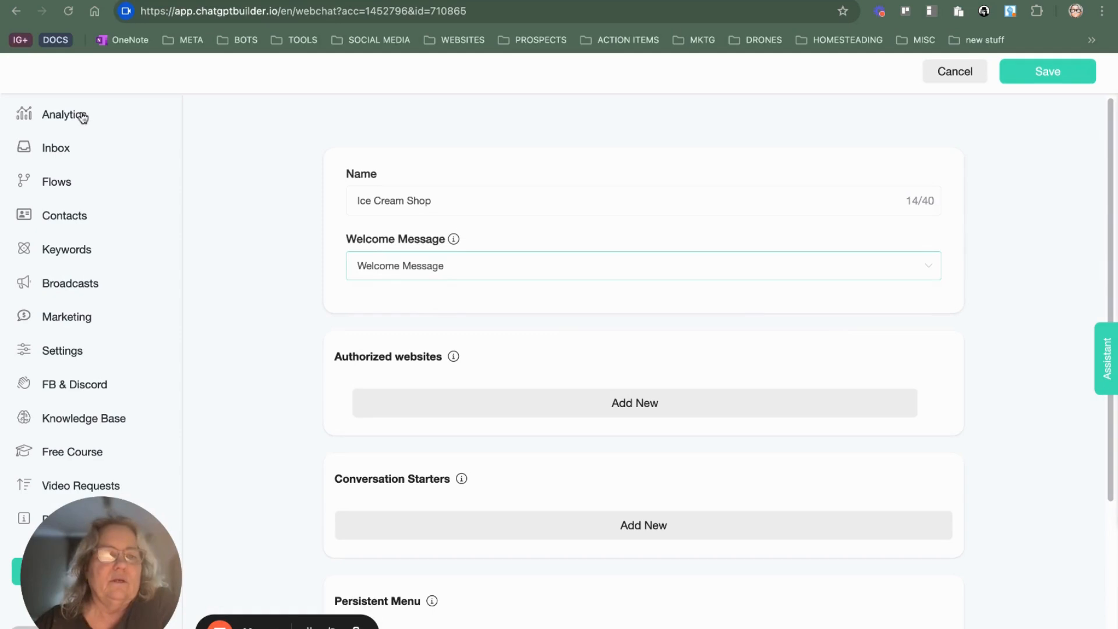
Step: Look over the Knowledge Base page, from the Site Page Links Extractor form to the Chatbot Playground
left_click(95, 423)
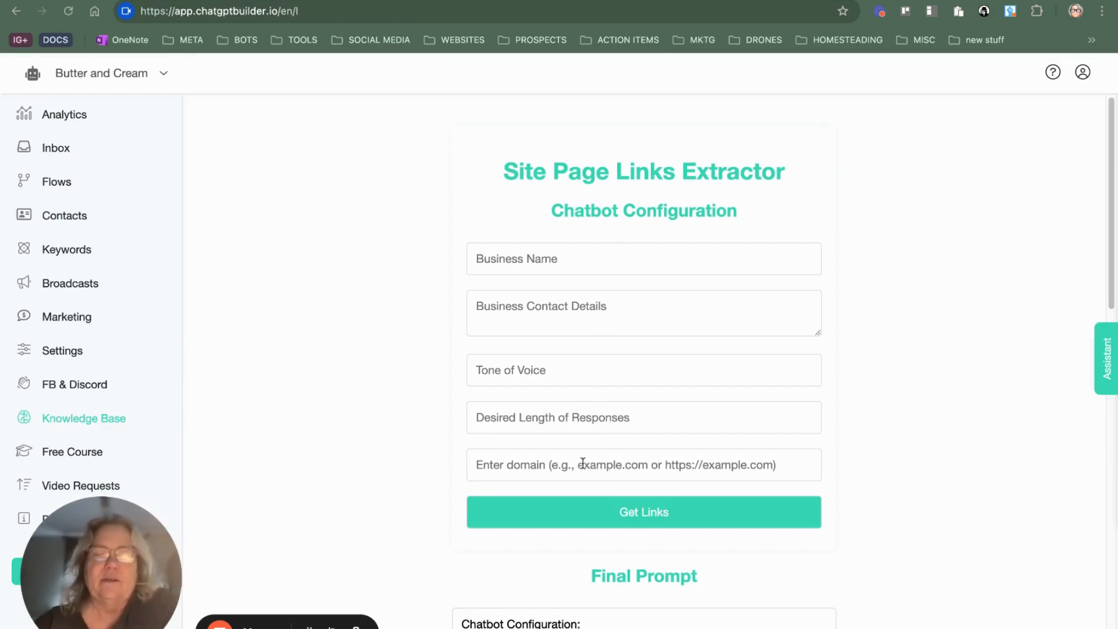
scroll(625, 457, "down", 15)
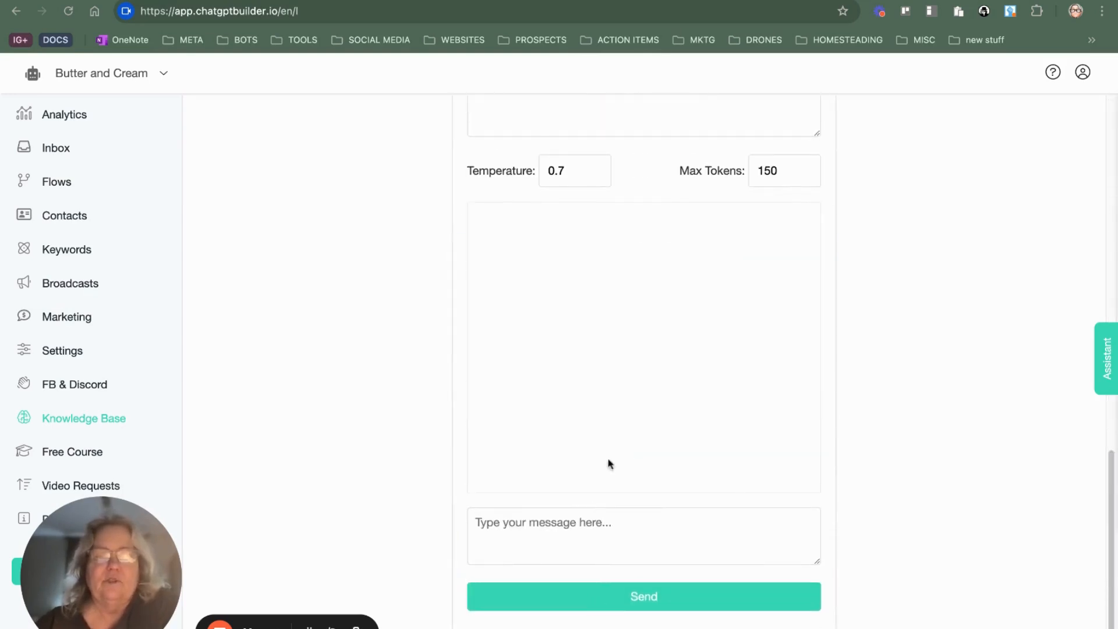
scroll(609, 464, "up", 5)
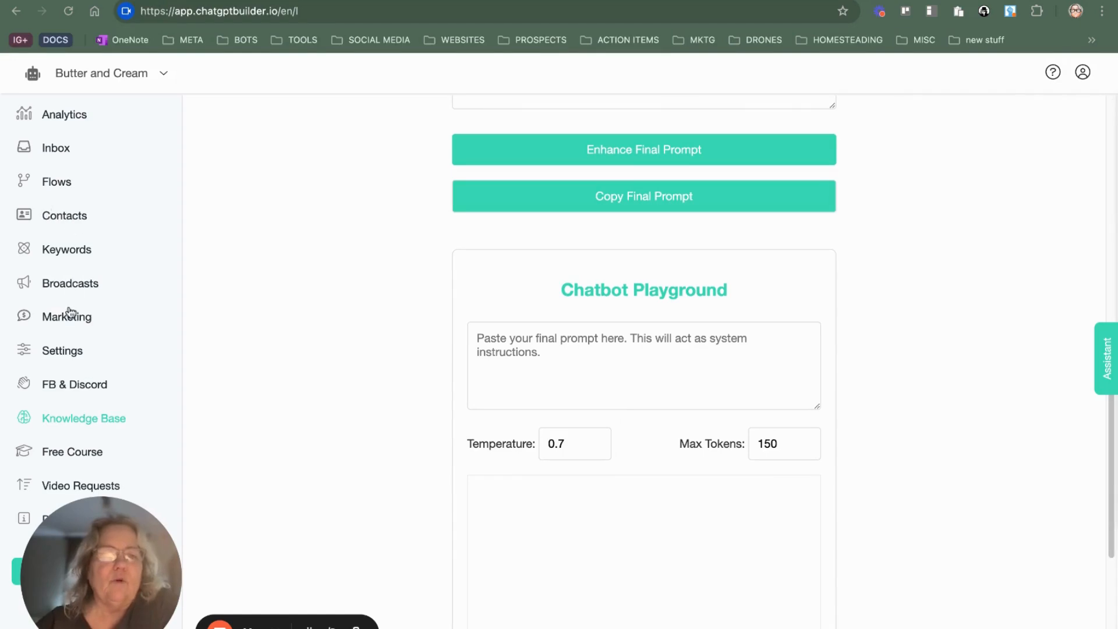
Step: Review the Business Information prompt in the bot's OpenAI integration settings, then close the dialog
left_click(64, 350)
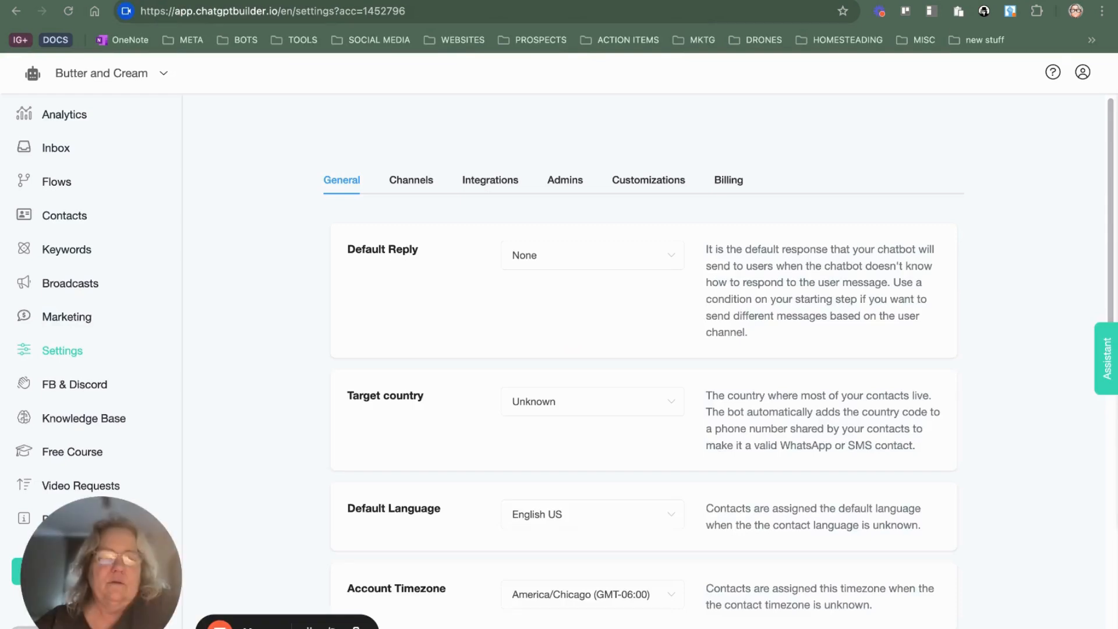
left_click(491, 182)
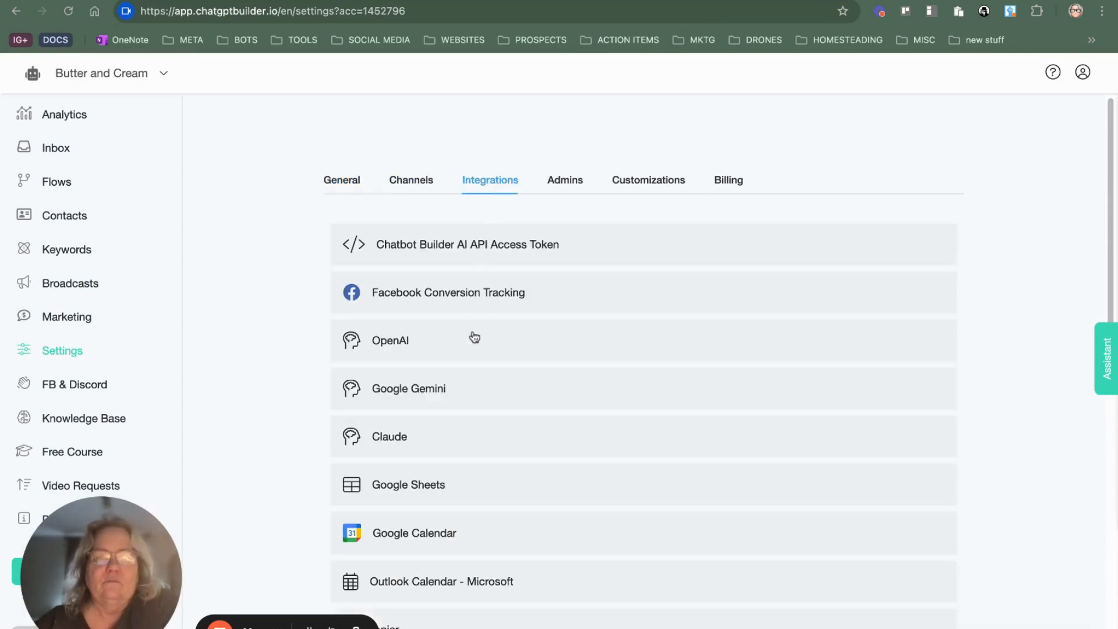
left_click(473, 352)
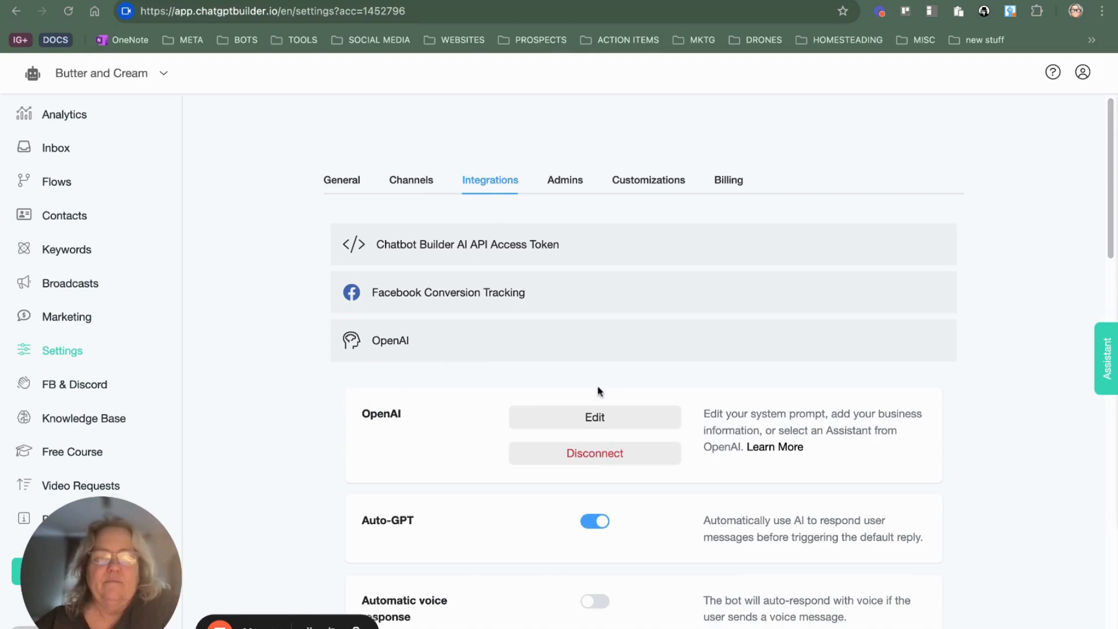
left_click(603, 422)
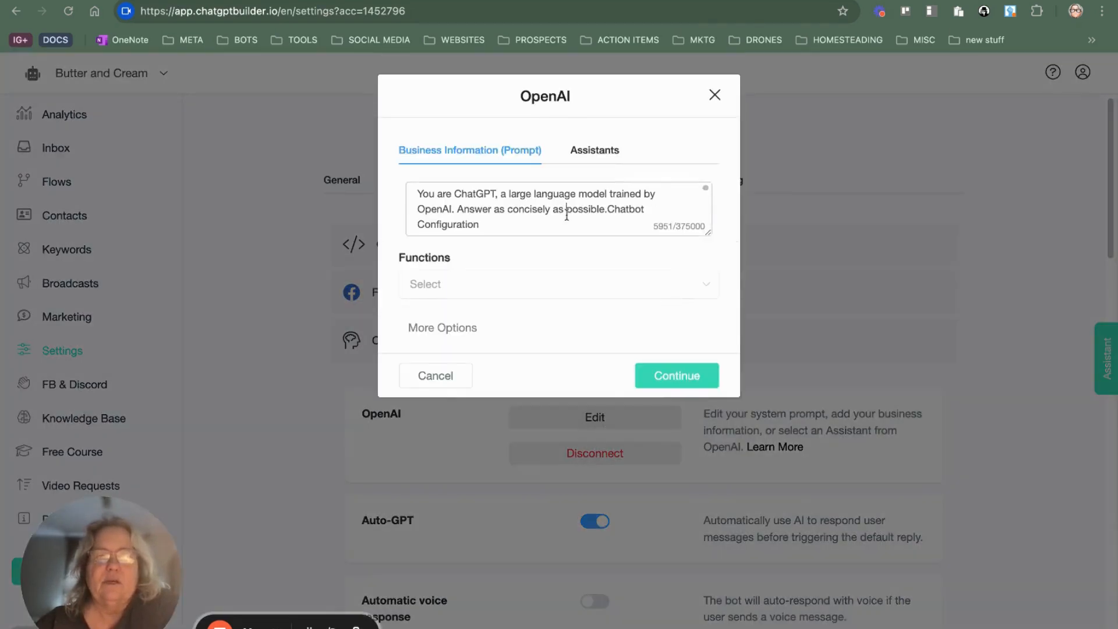
left_click(567, 213)
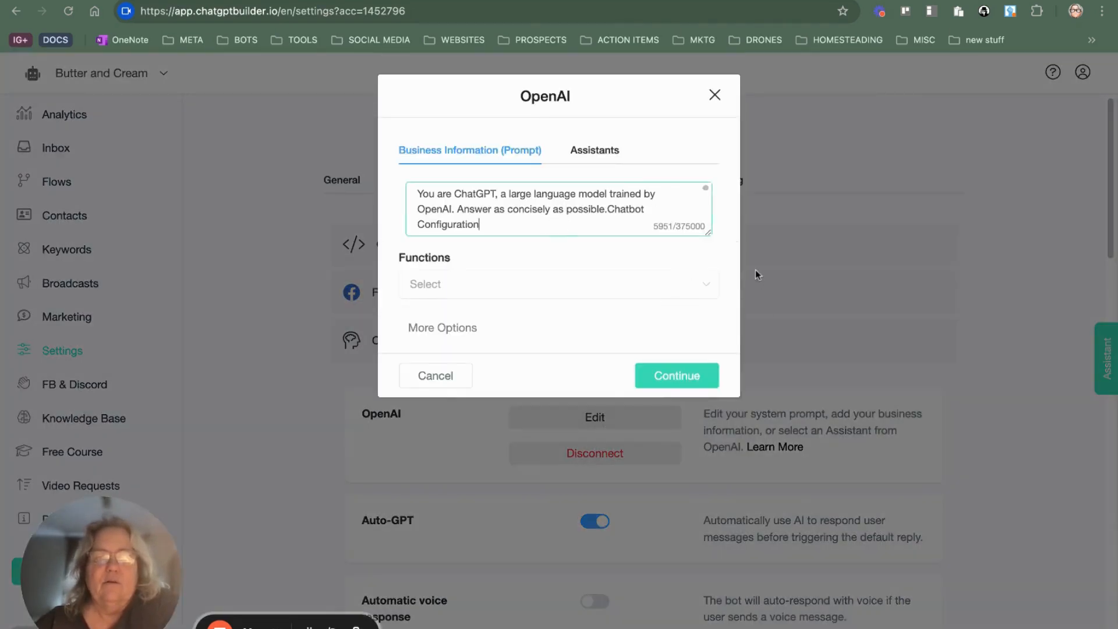
left_click(715, 95)
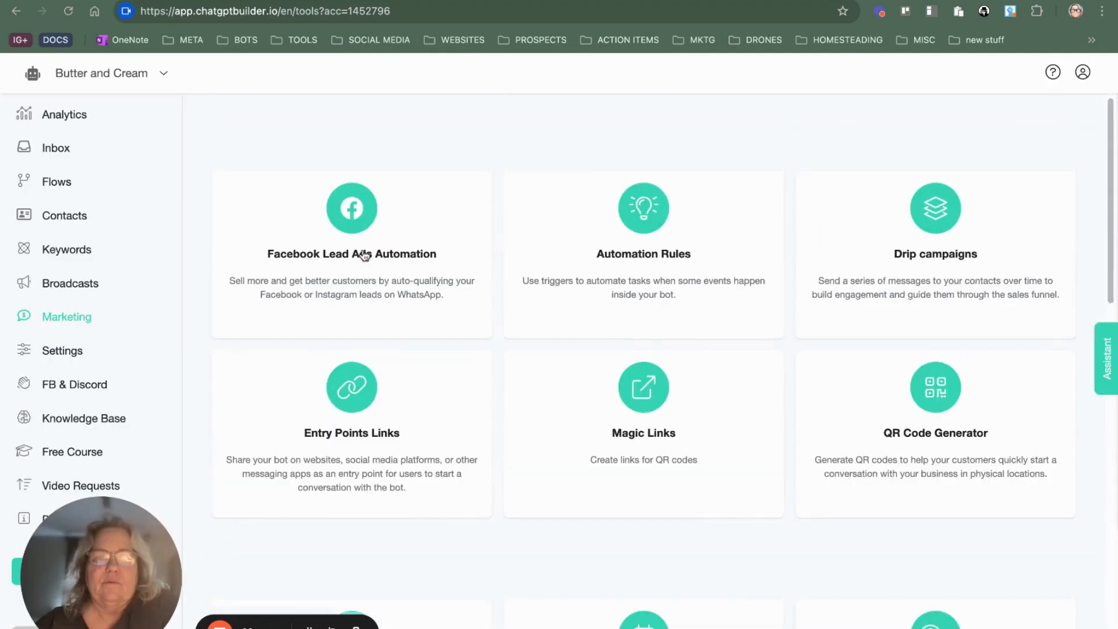
scroll(376, 326, "down", 10)
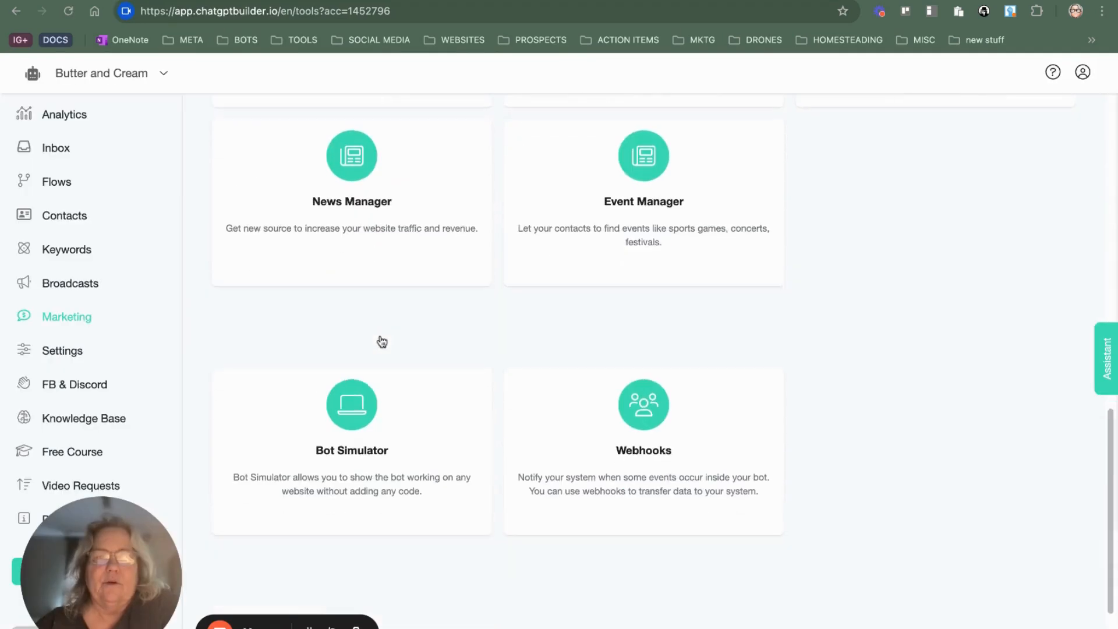
left_click(369, 431)
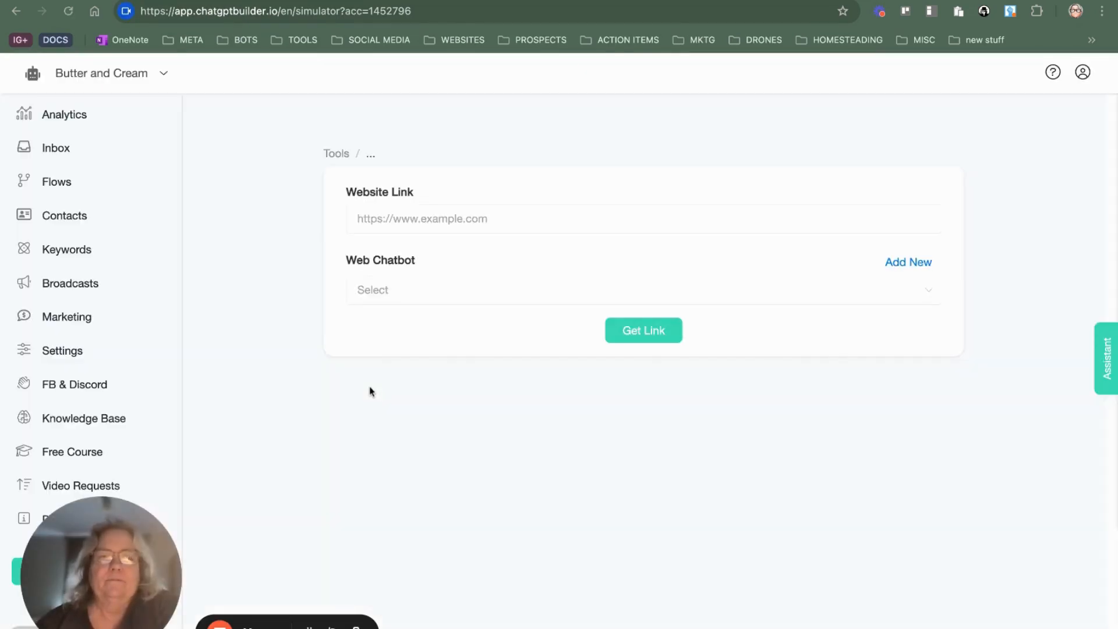
left_click(396, 298)
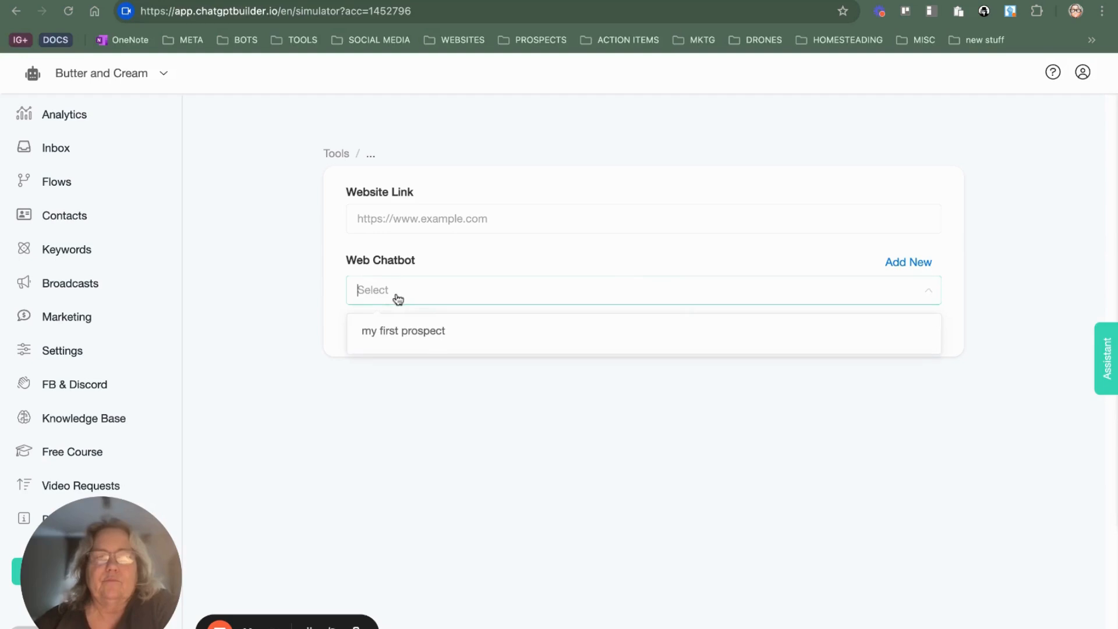
left_click(413, 336)
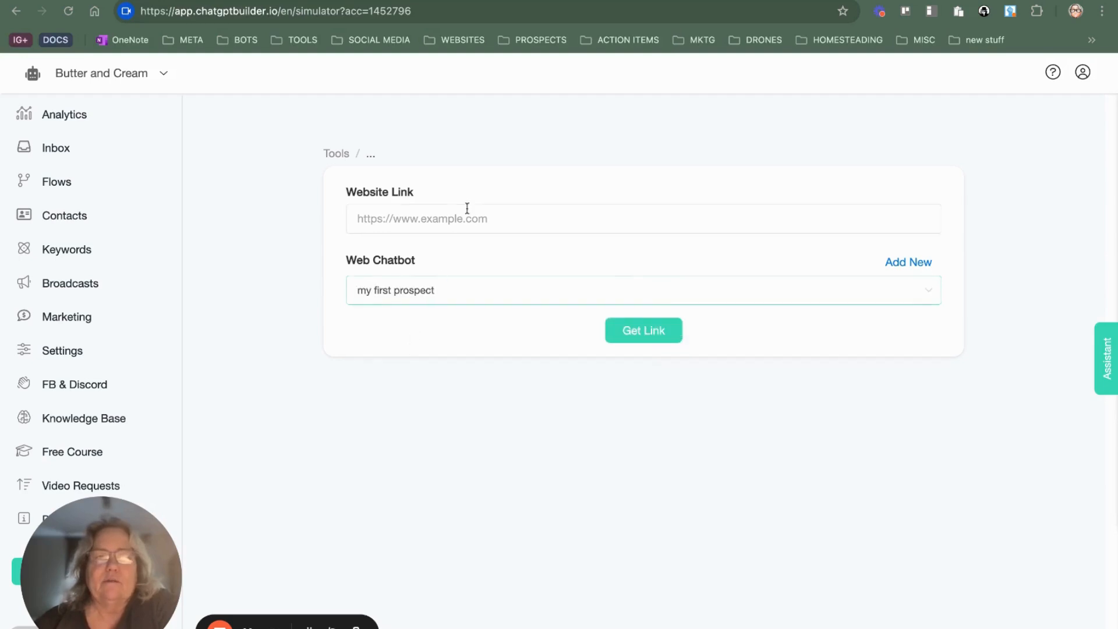
left_click(421, 219)
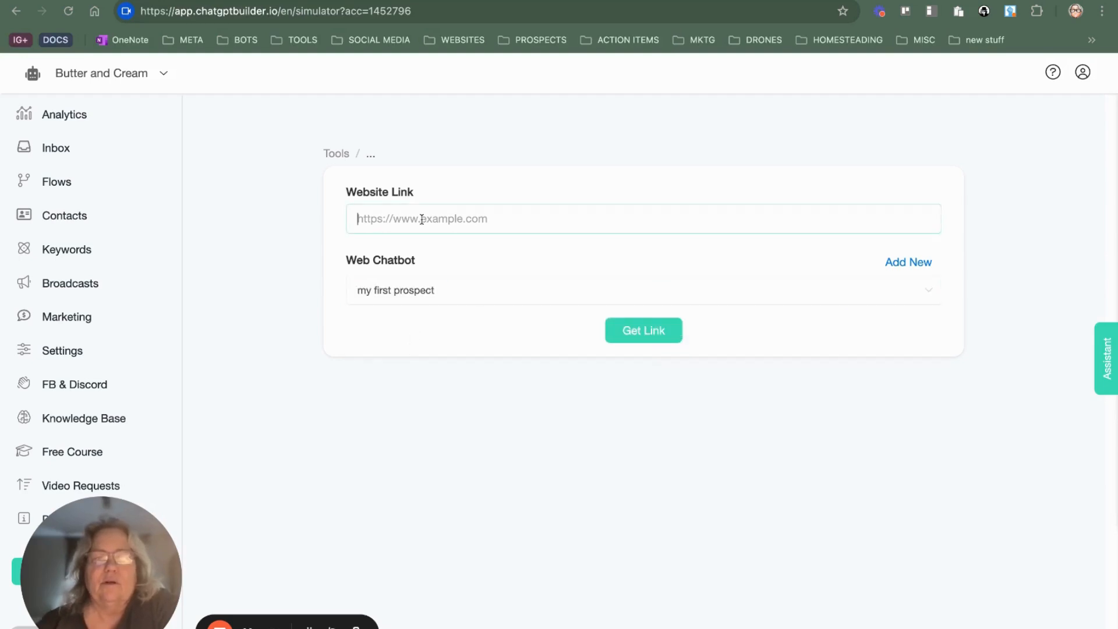
type("https://butterandcream.com/")
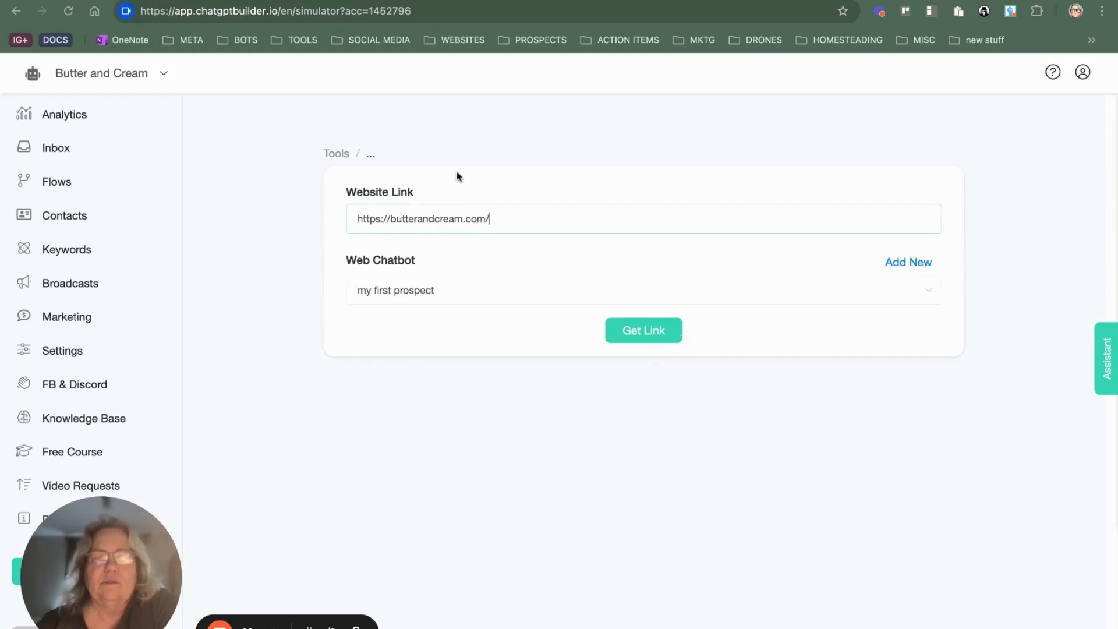
left_click(649, 330)
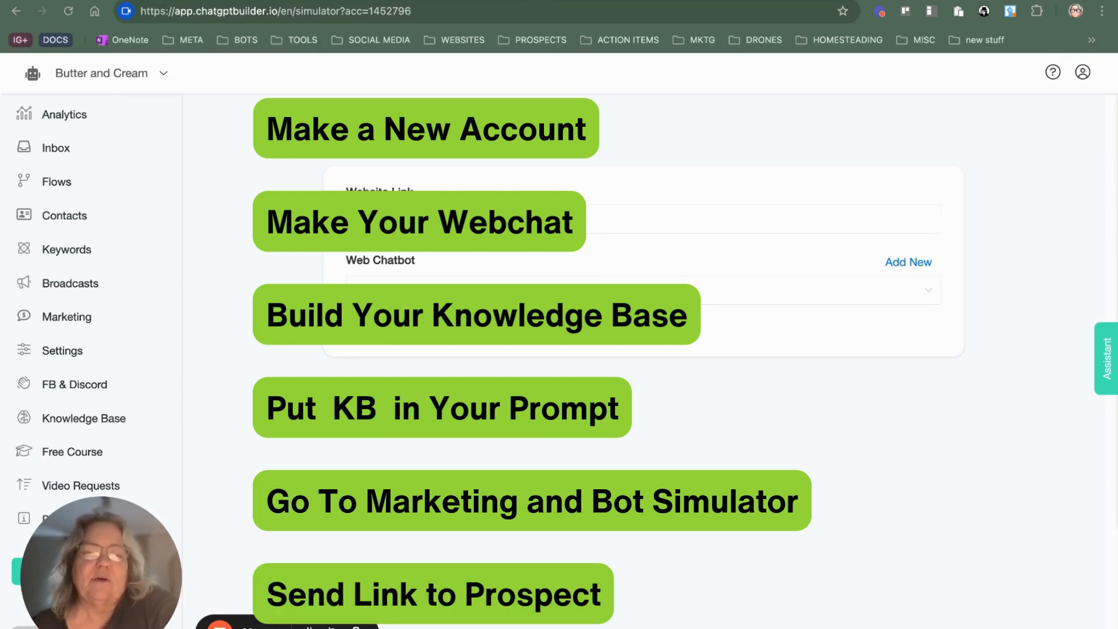
Step: Switch to the simulated Butter & Cream home page and close its open chat widget
key("ctrl+Tab")
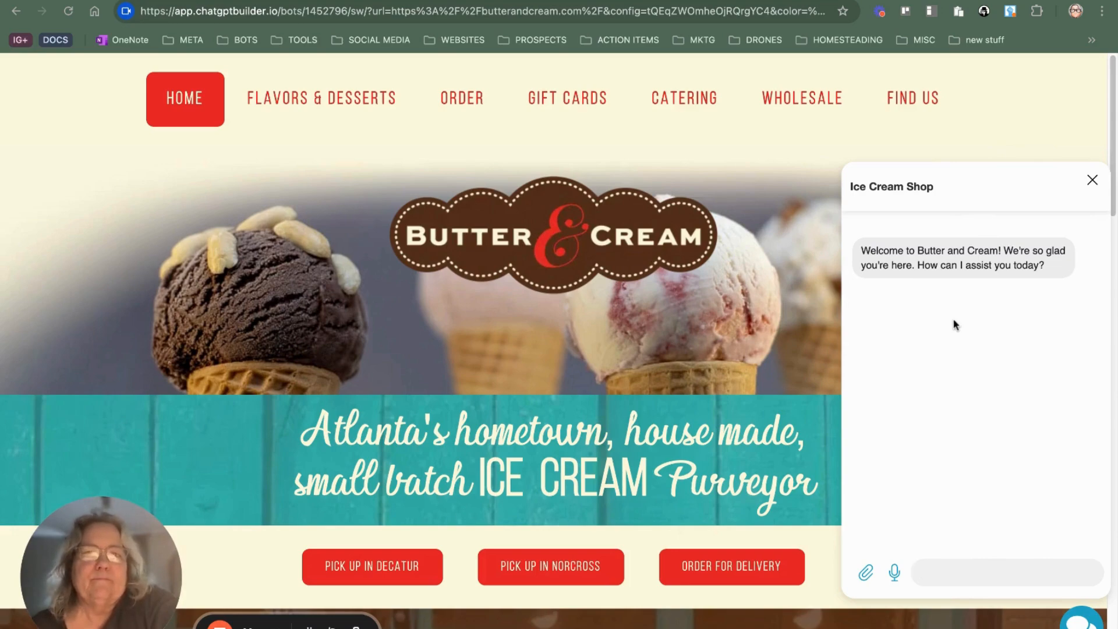
left_click(1071, 126)
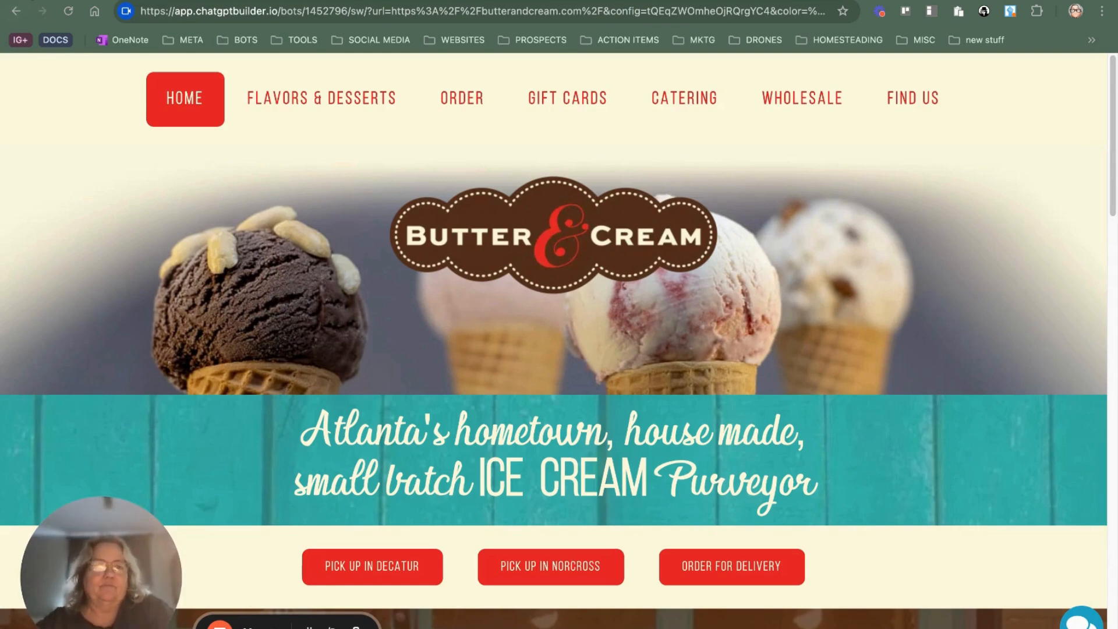
left_click(220, 622)
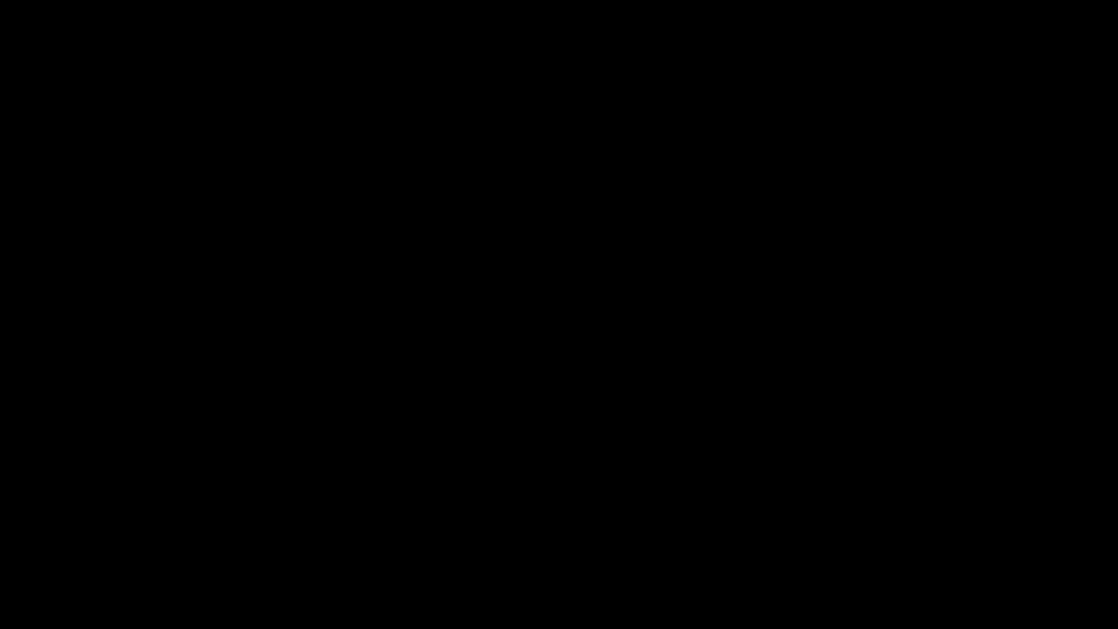